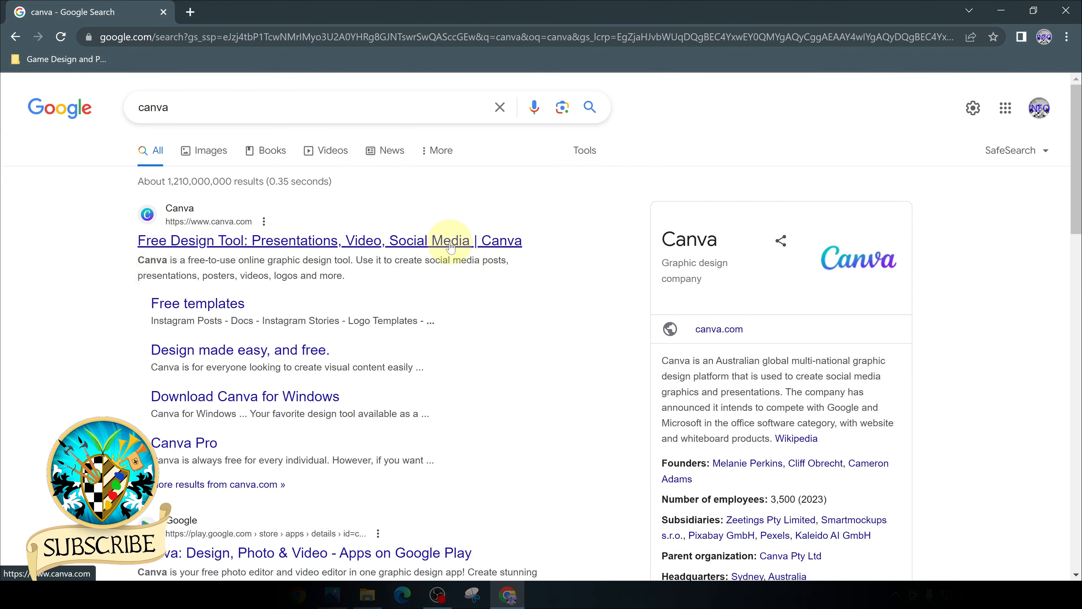
- Open Canva's official website from the search results in a new tab
right_click(450, 247)
left_click(483, 251)
- Open Canva's Wikipedia article from the search page in a new tab and read through its history and acquisitions sections
scroll(736, 268, "down", 3)
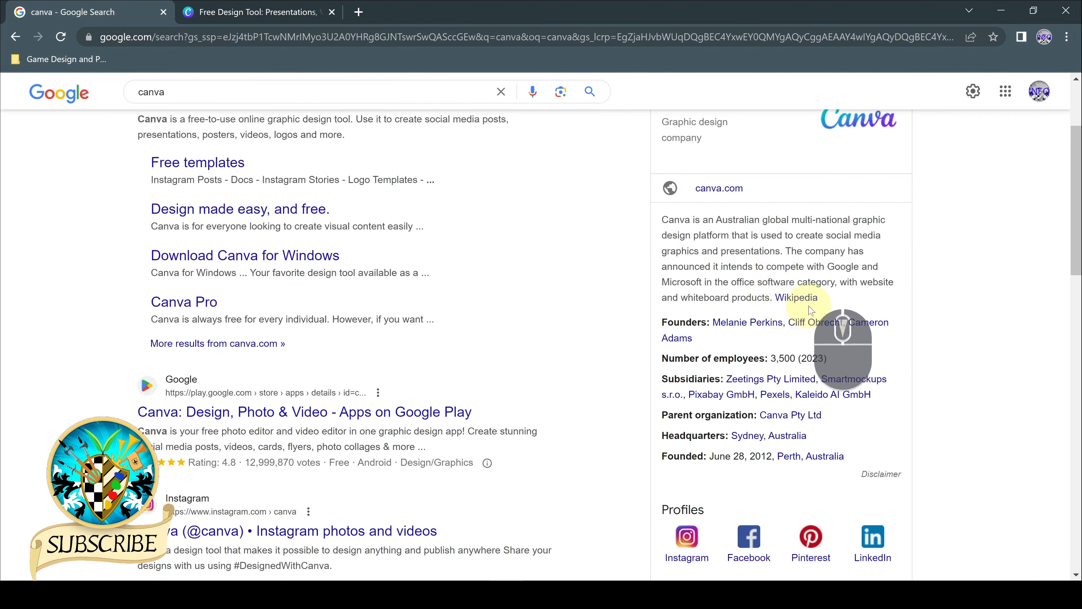
middle_click(796, 297)
left_click(425, 16)
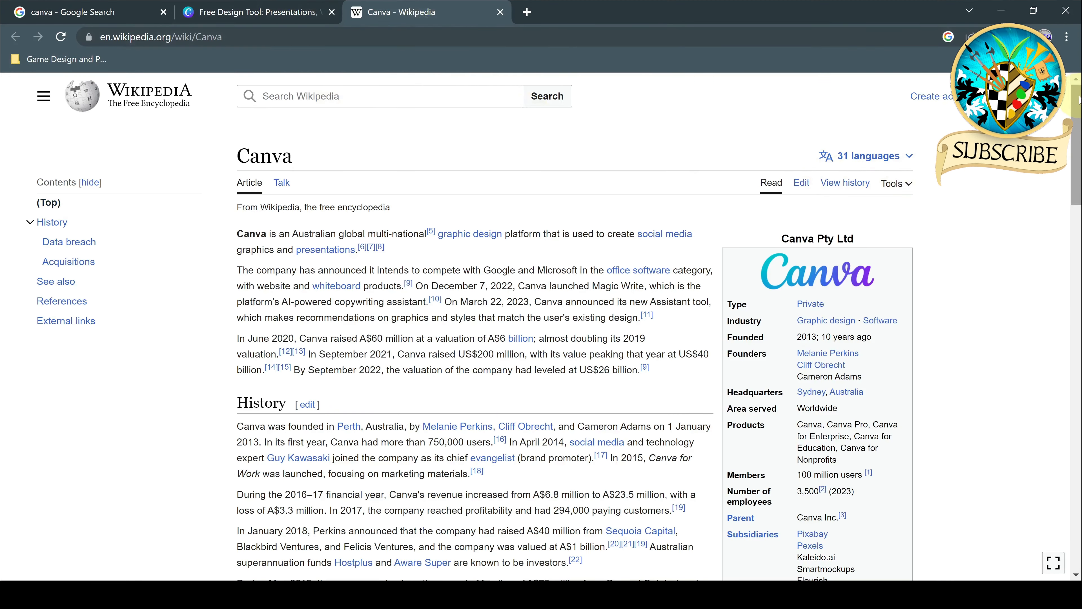
scroll(669, 147, "down", 3)
scroll(1048, 192, "down", 10)
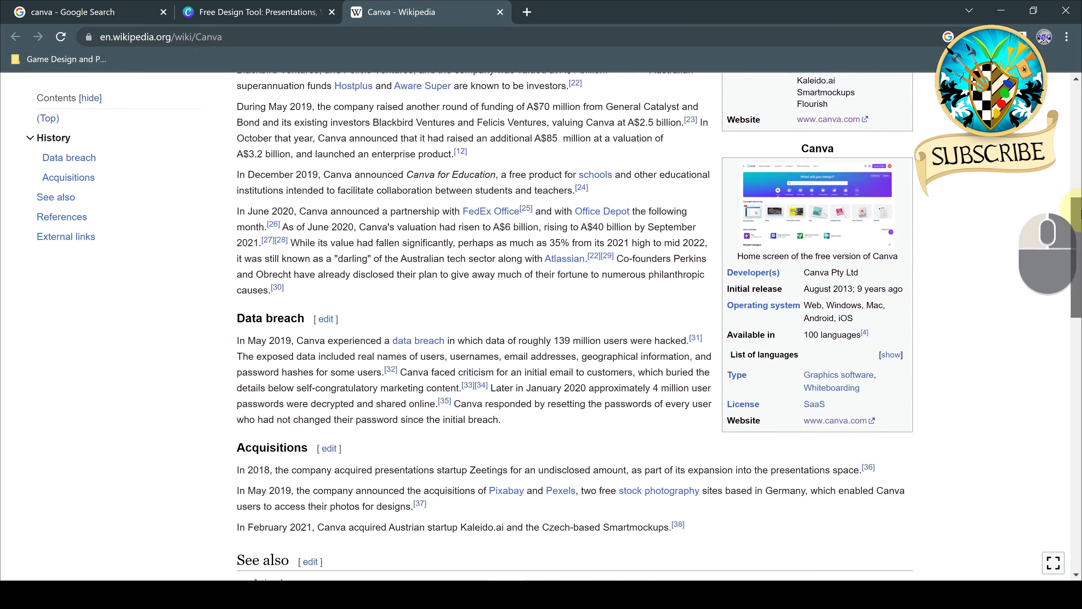
- Return to the Canva site and sign up for free with the existing Google account
left_click(300, 14)
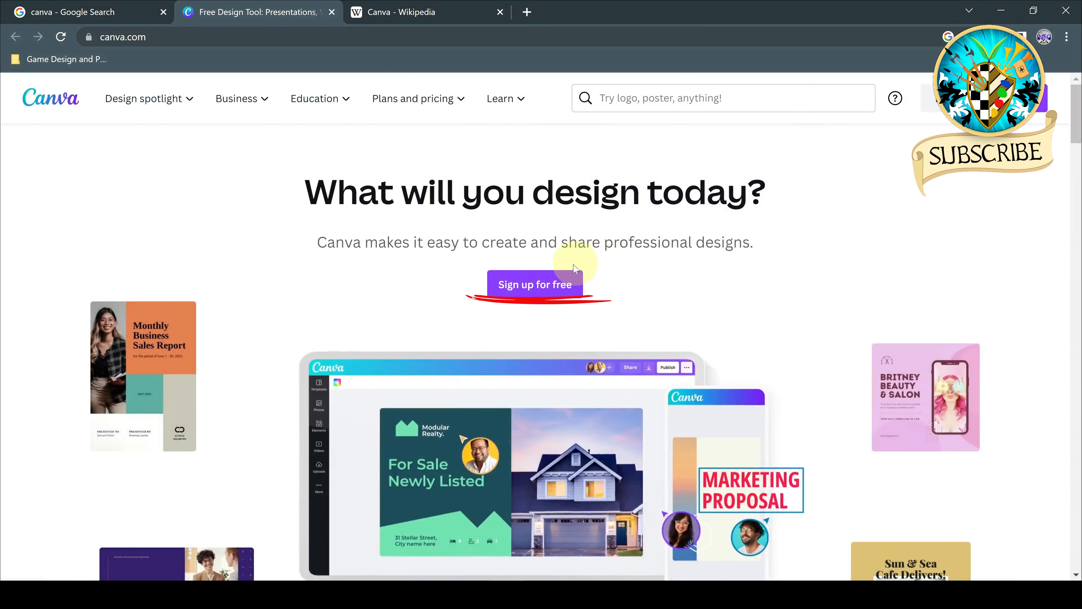
left_click(542, 286)
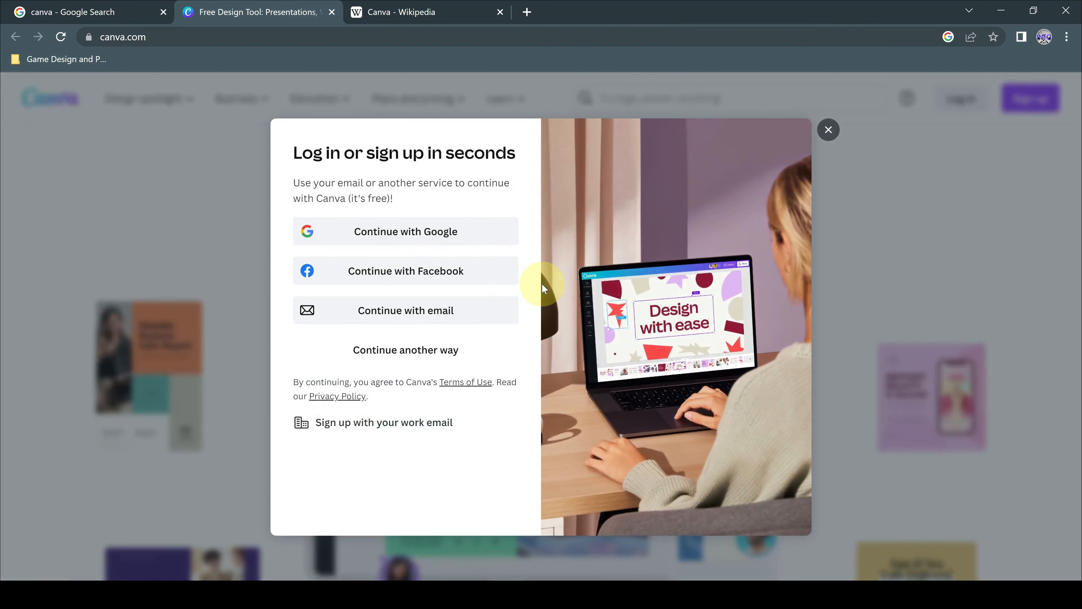
left_click(442, 233)
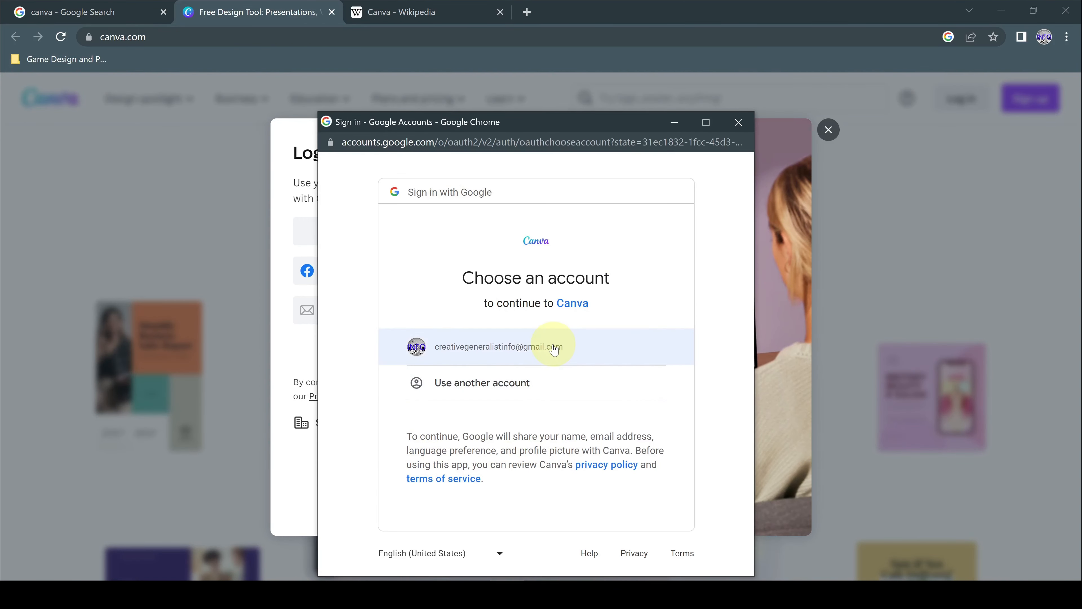
left_click(608, 350)
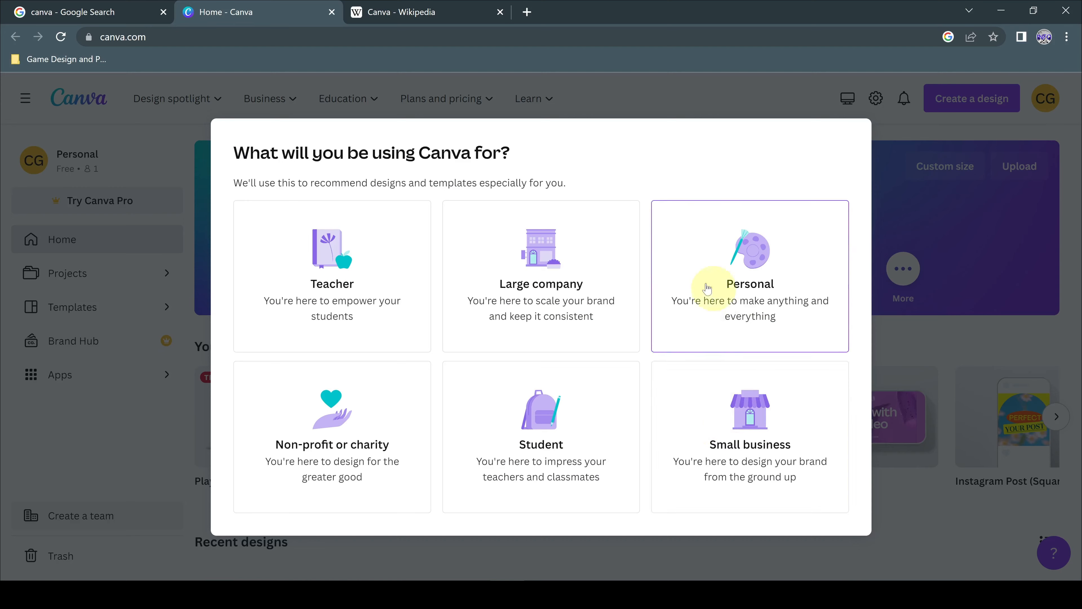
- Complete the onboarding questions, skipping the team invitations and opting in to Canva's messages
left_click(407, 334)
left_click(293, 307)
left_click(400, 354)
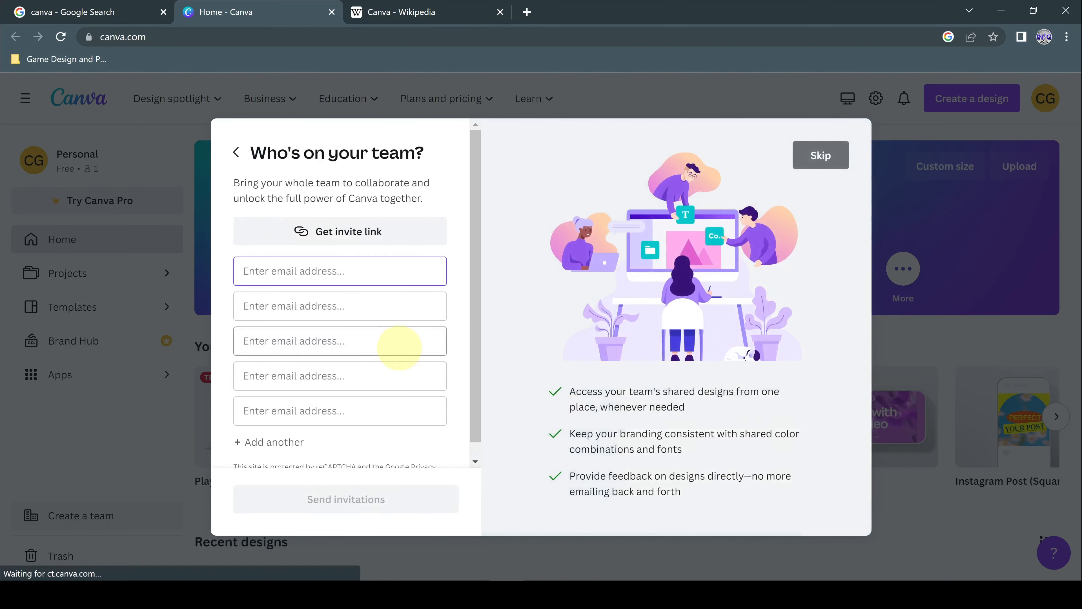
left_click(823, 154)
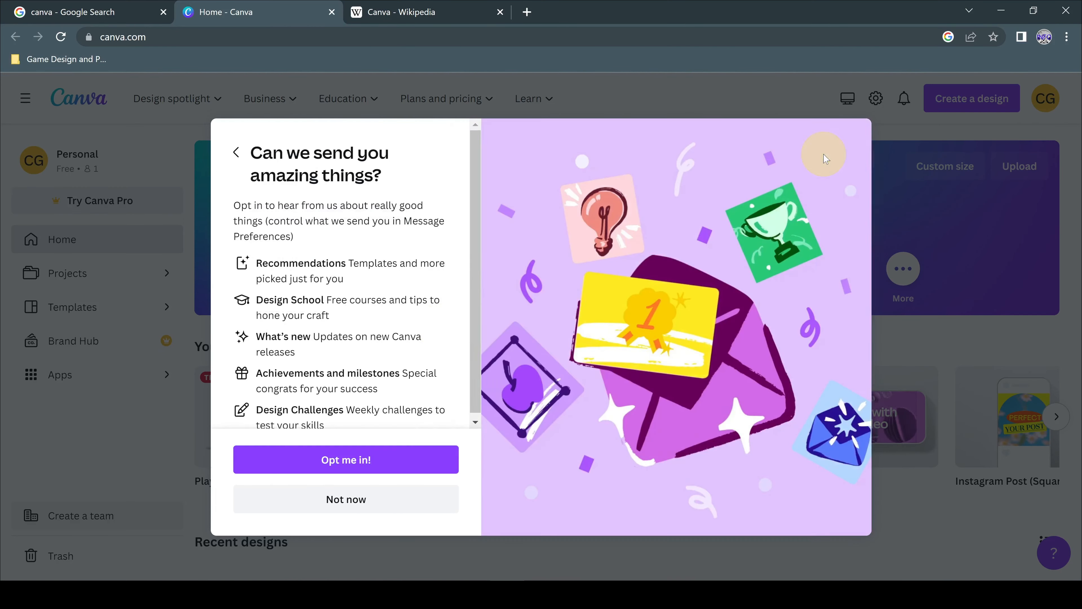
left_click(446, 468)
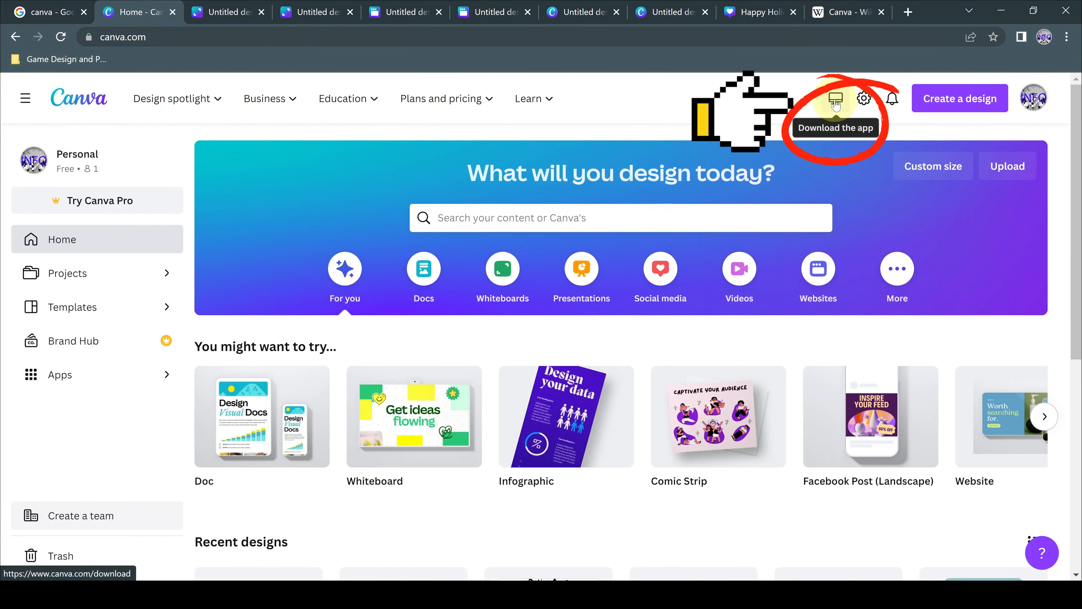
- View the app download page and the details of the 1920 × 1080 px Video design type
left_click(835, 102)
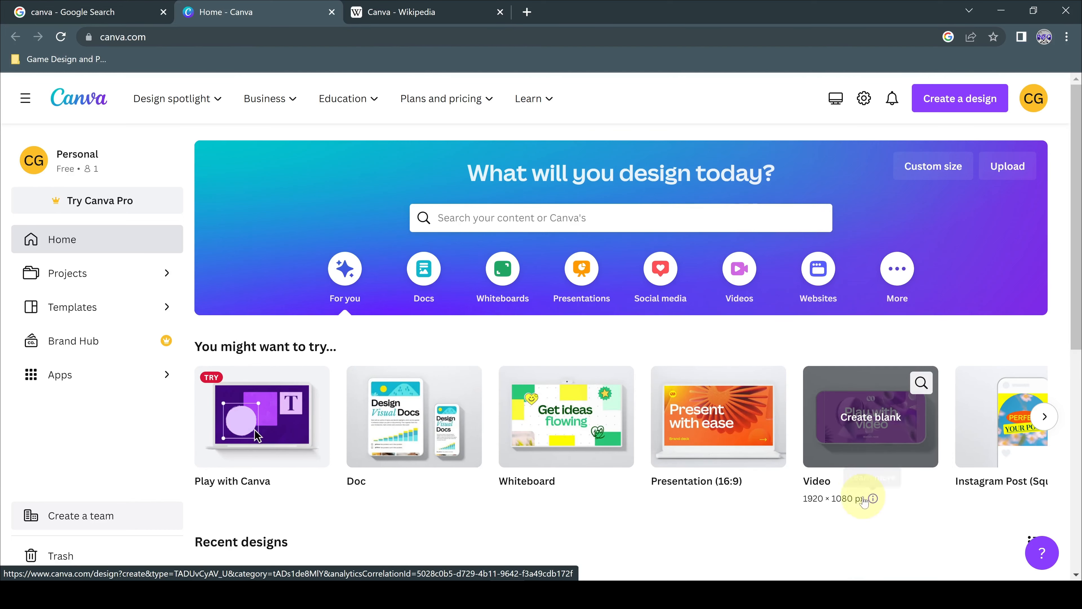
left_click(873, 499)
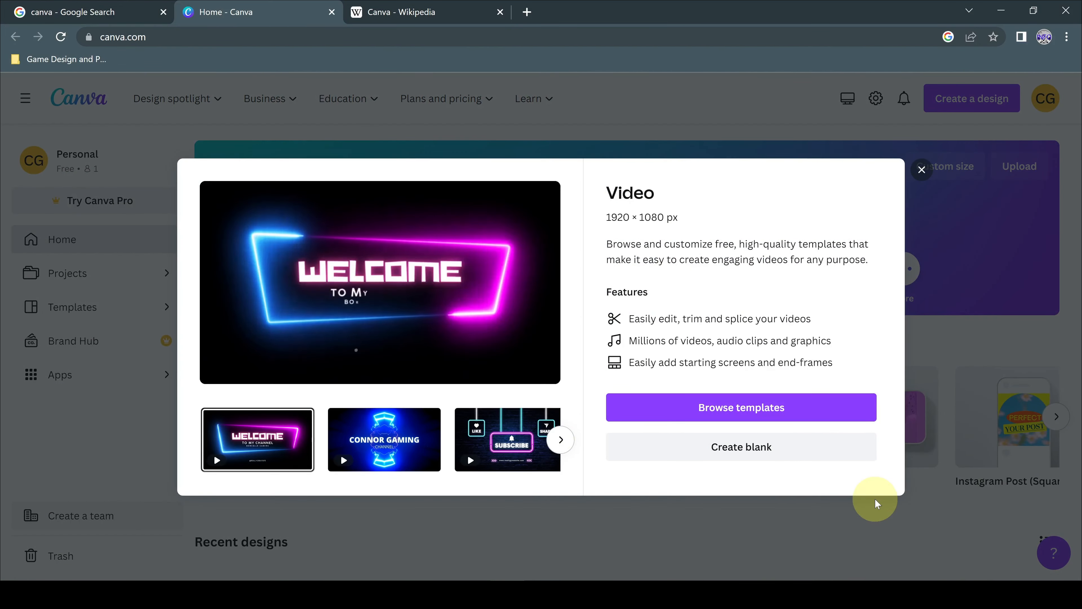
left_click(922, 170)
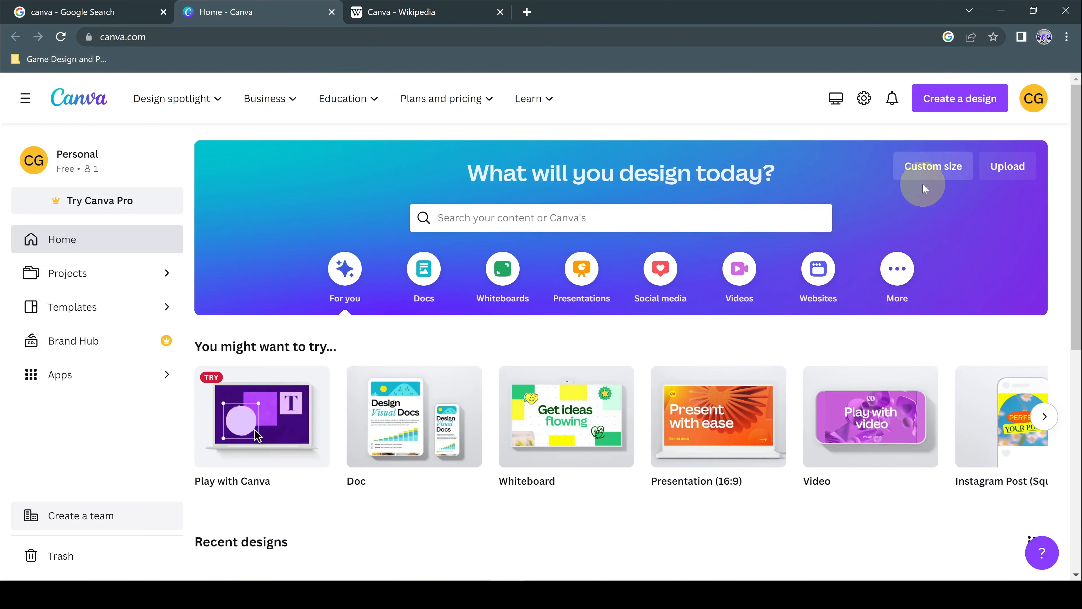
- Browse the suggested design types under "You might want to try..." in both directions
left_click(1045, 416)
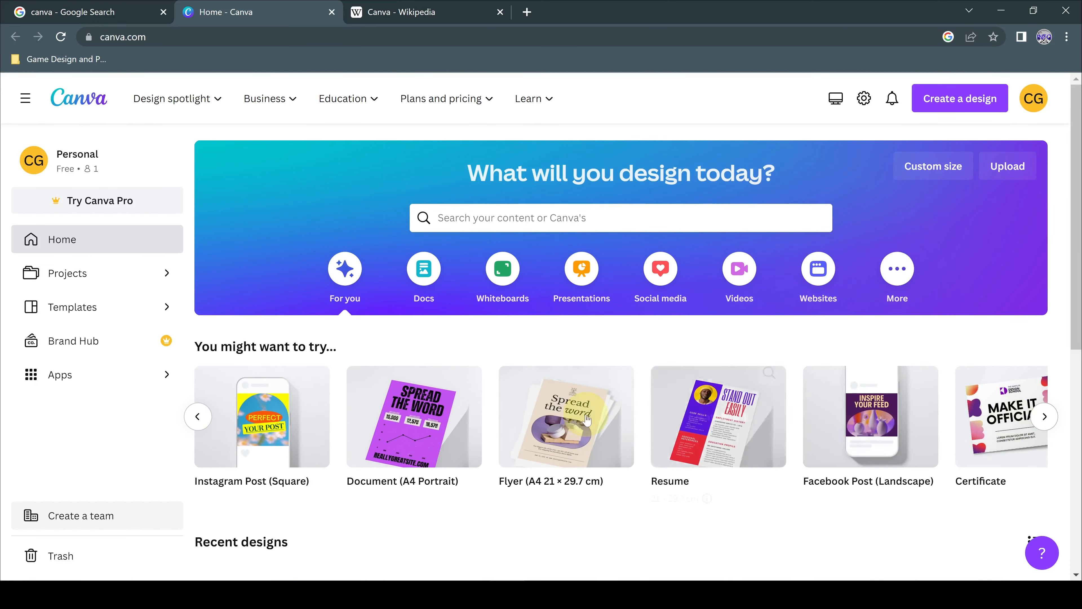
mouse_move(271, 406)
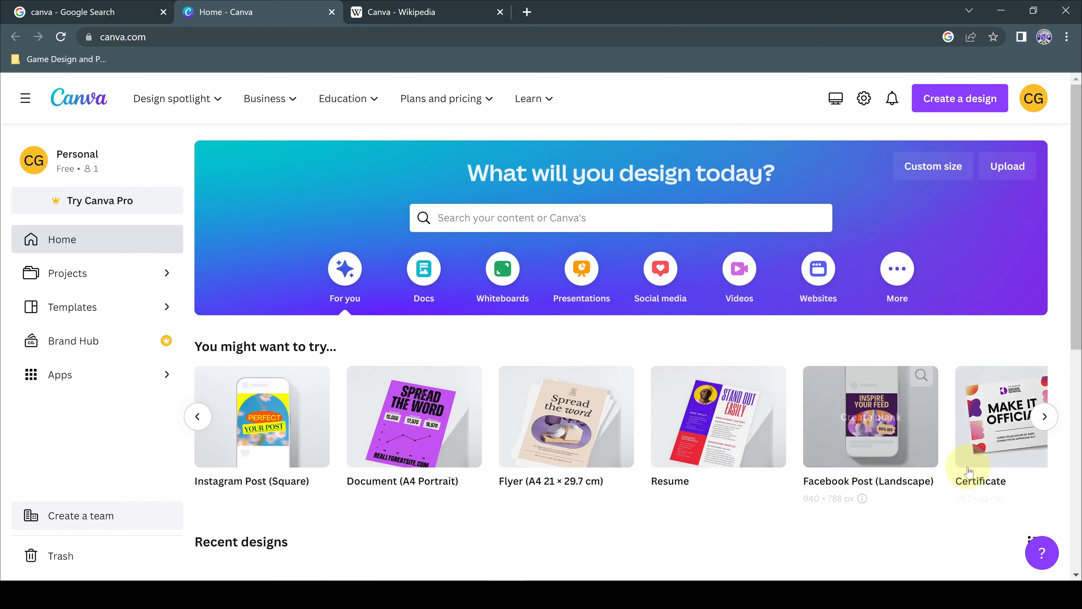
left_click(1052, 416)
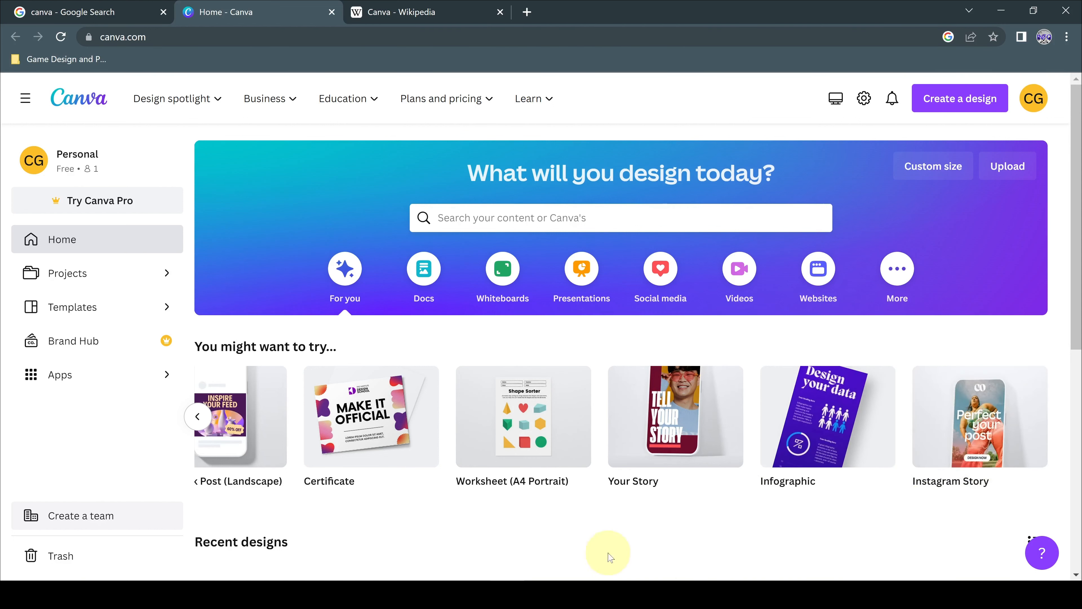
left_click(197, 416)
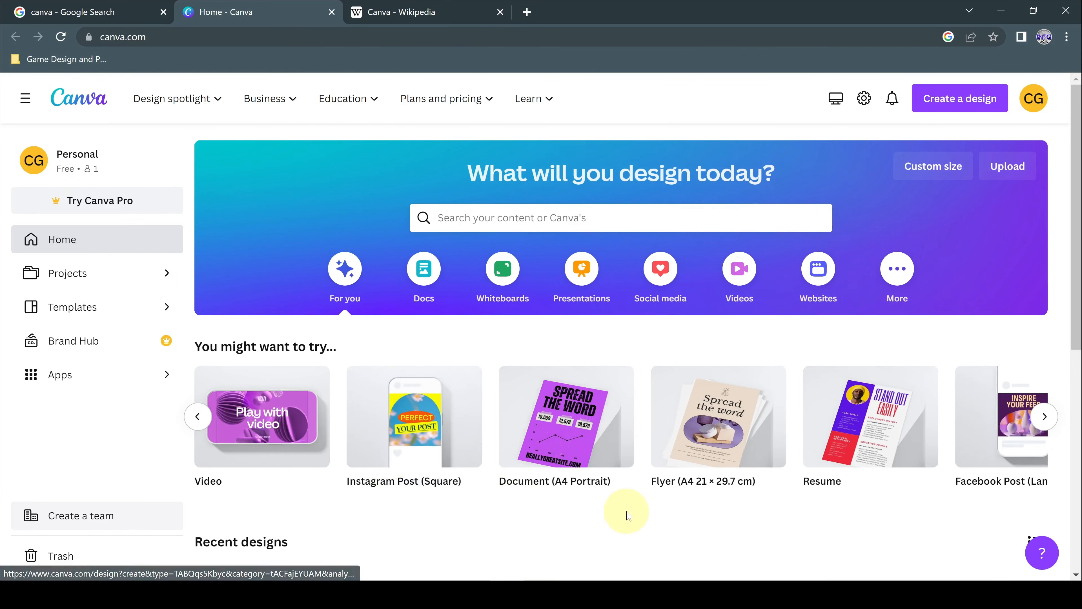
- Open the Daily Planner template from the Docs category
left_click(423, 269)
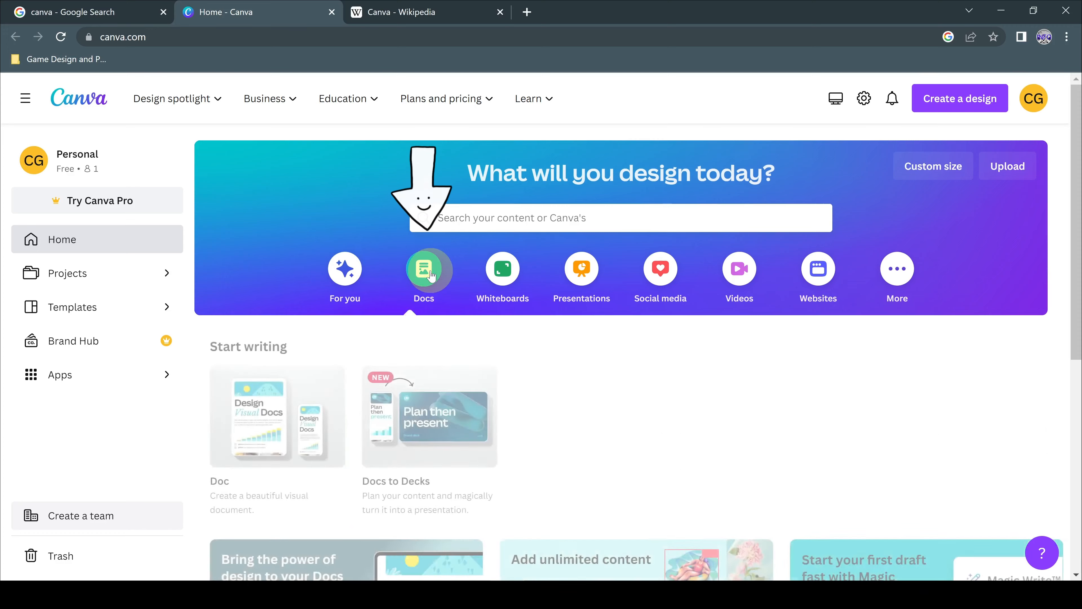
scroll(862, 339, "down", 5)
scroll(1025, 264, "down", 3)
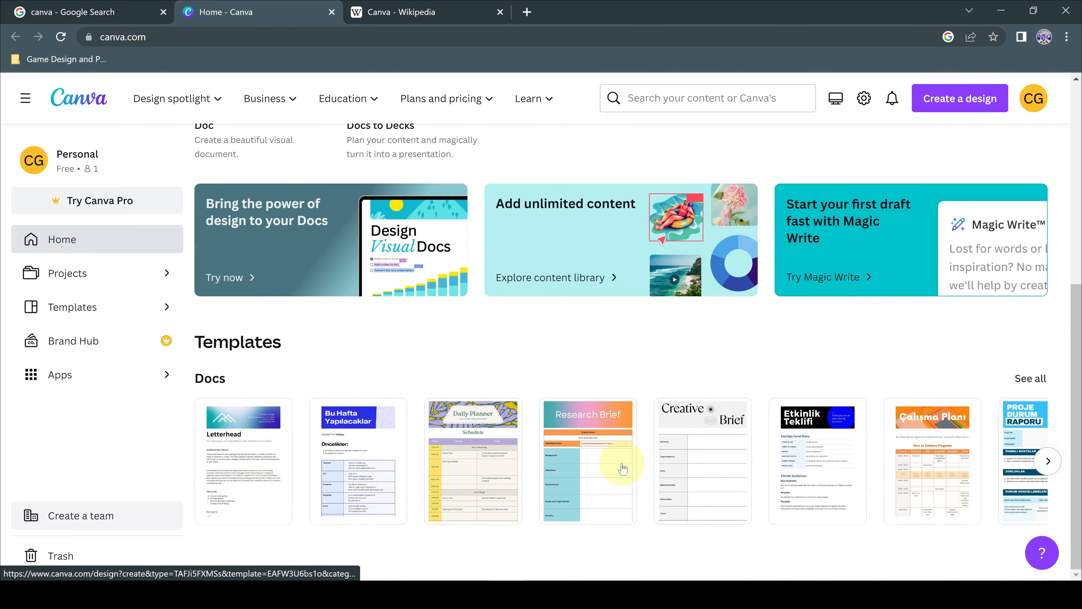
left_click(510, 482)
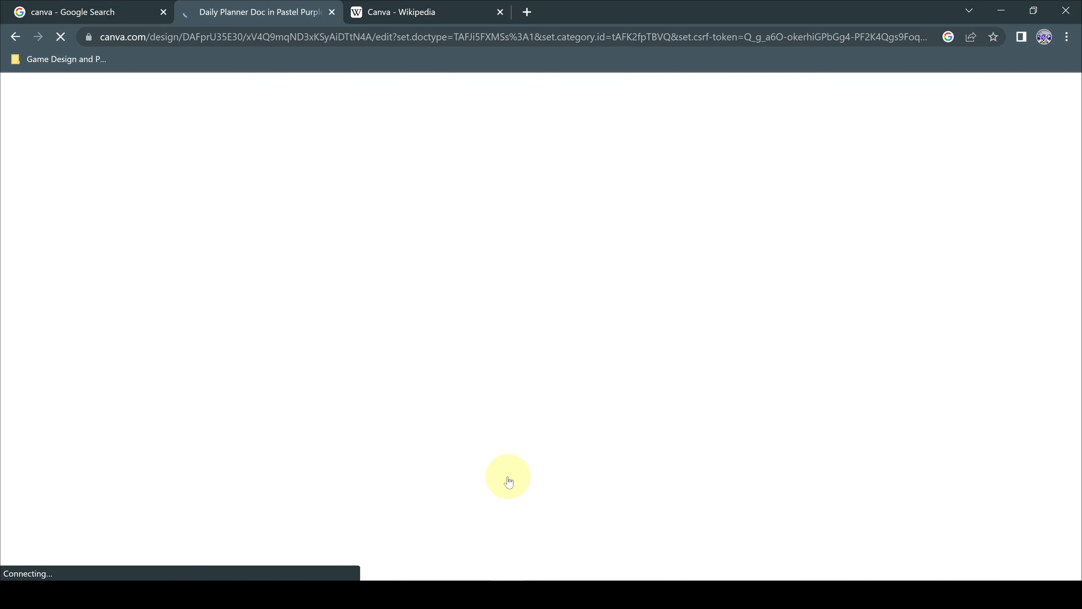
- Examine the Daily Planner document from the schedule table through the priorities and Daily Motivation sections
scroll(899, 480, "down", 15)
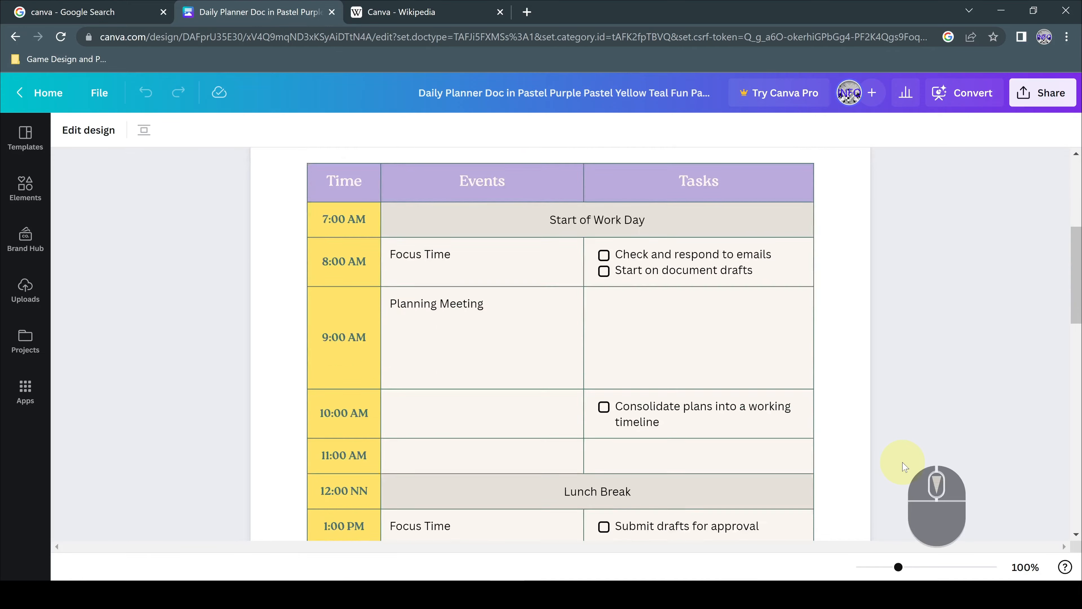
scroll(888, 471, "down", 10)
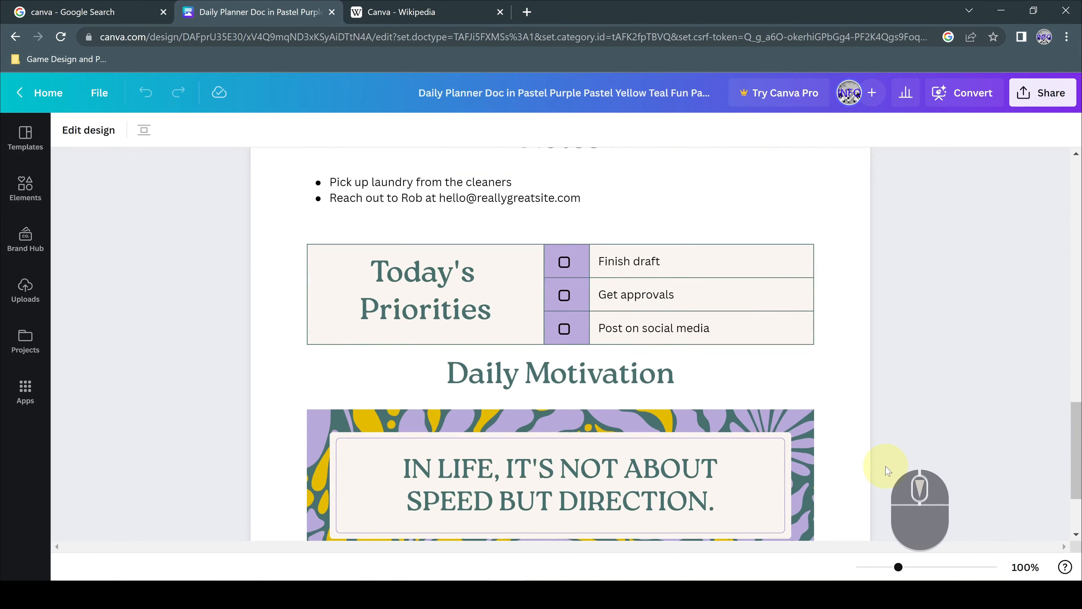
scroll(887, 471, "up", 7)
scroll(888, 471, "up", 12)
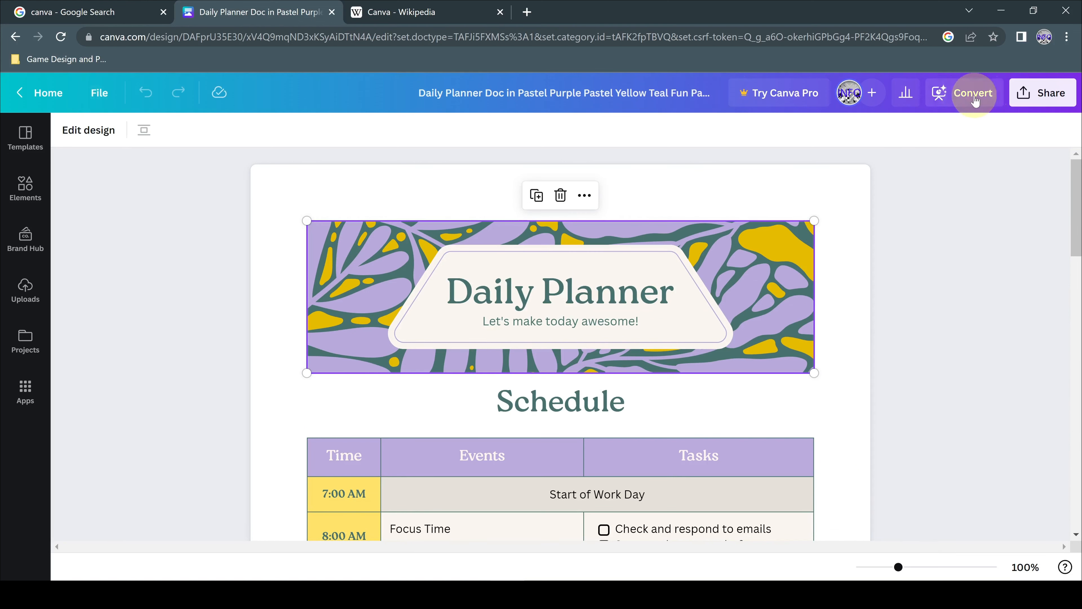
- Return to the home page, look through the whiteboard templates and start a new blank whiteboard
left_click(22, 94)
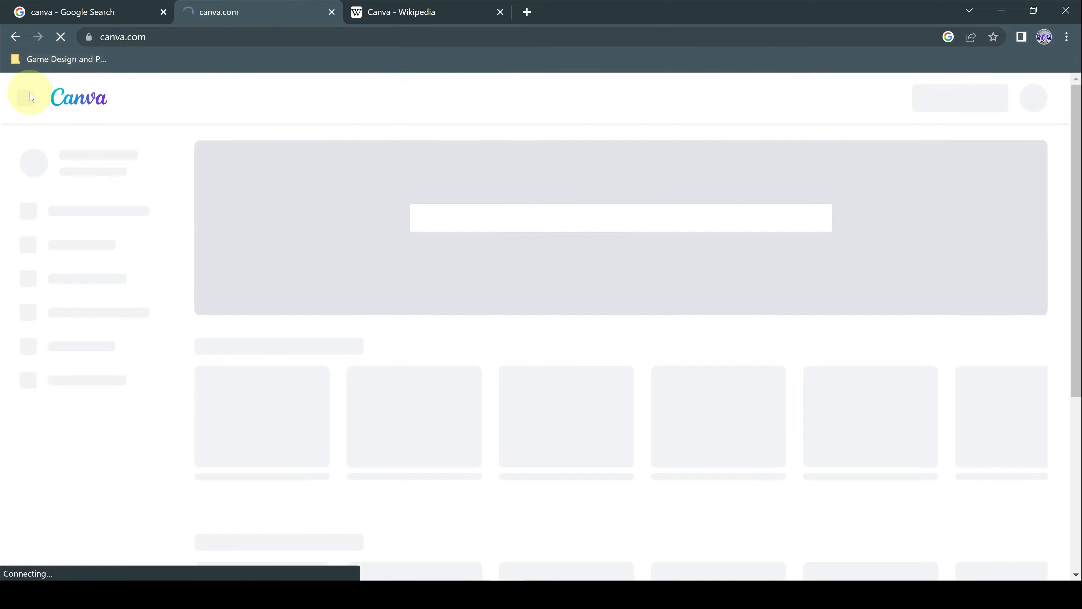
scroll(644, 396, "down", 10)
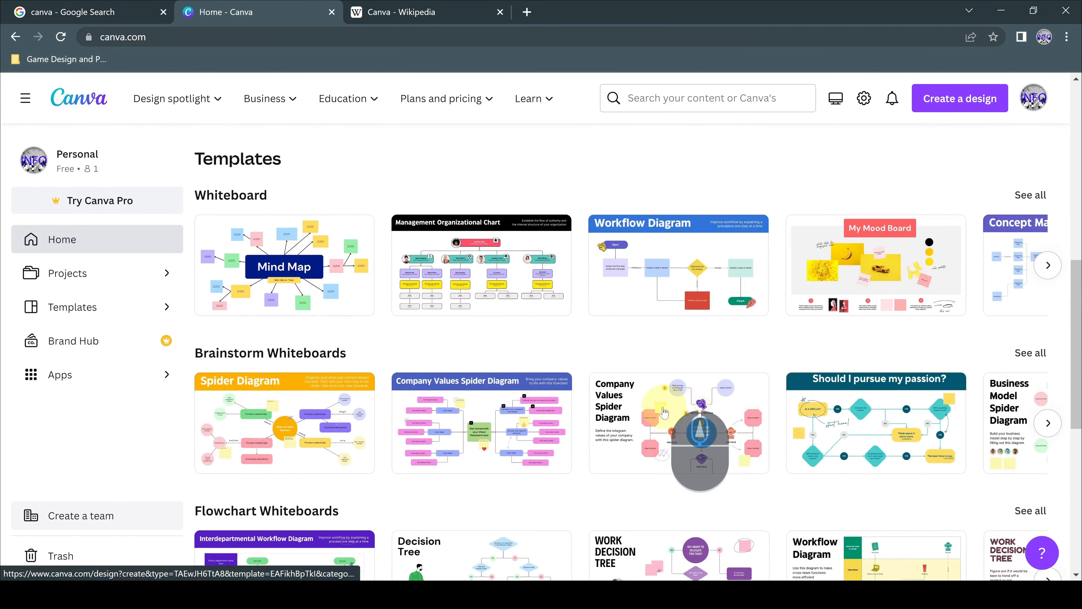
scroll(643, 418, "up", 6)
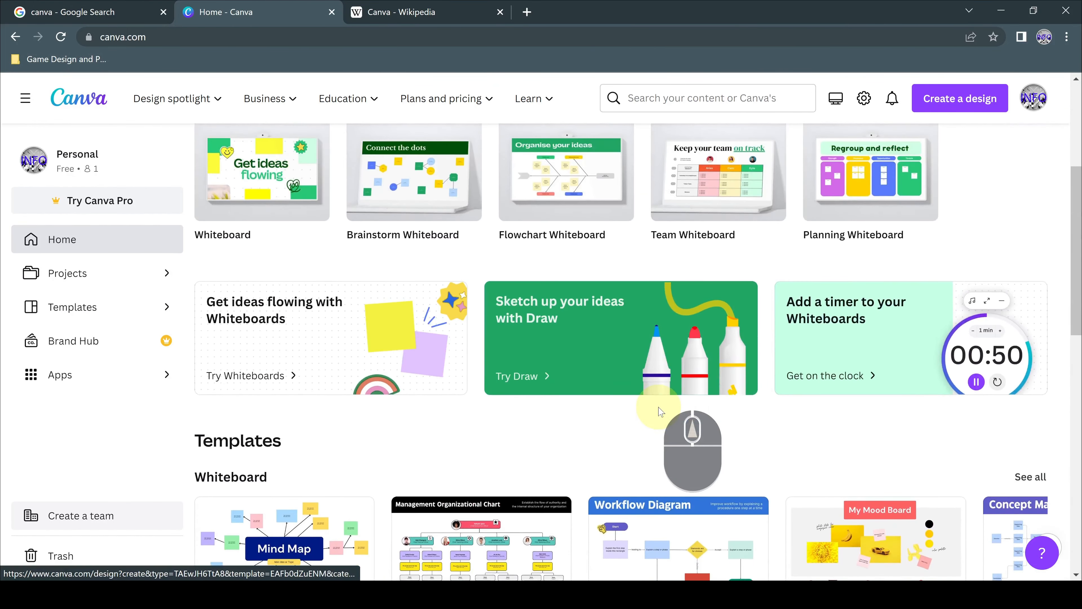
left_click(302, 340)
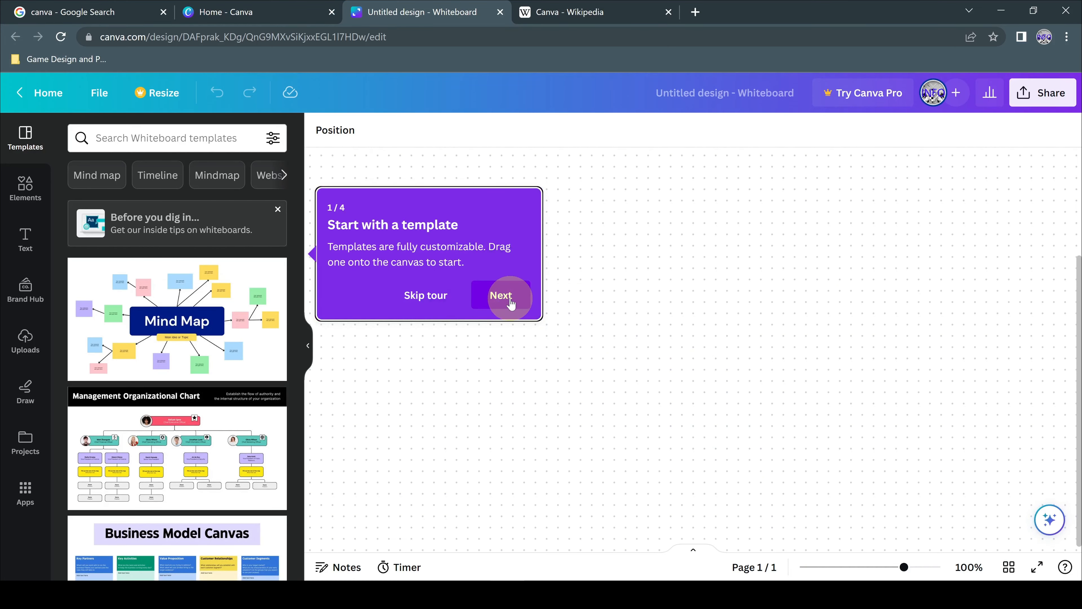
- Step through the whiteboard editor's introductory tour up to sharing and downloading, displaying the text options on the way
left_click(501, 295)
left_click(25, 238)
left_click(244, 319)
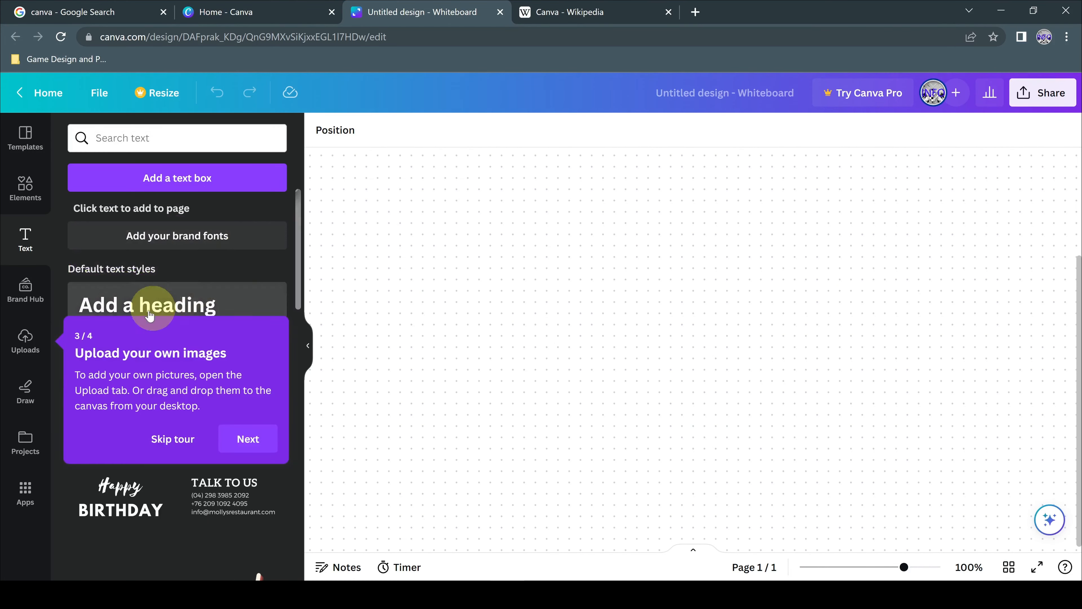
left_click(248, 438)
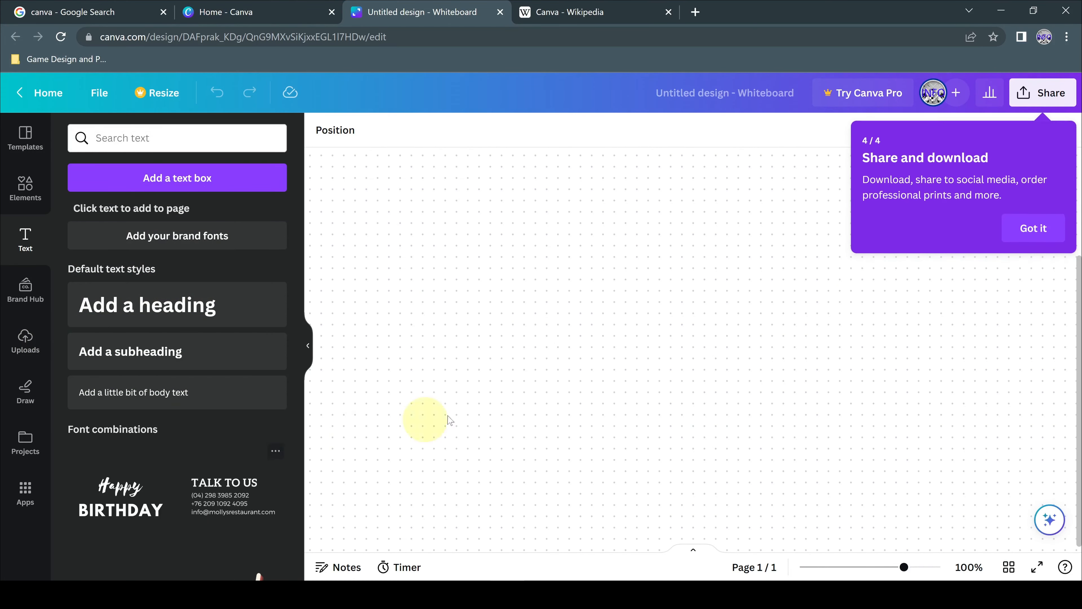
- Search the whiteboard's social sharing options for "FACE" and "INS", and return to the main sharing options
left_click(1049, 102)
left_click(959, 486)
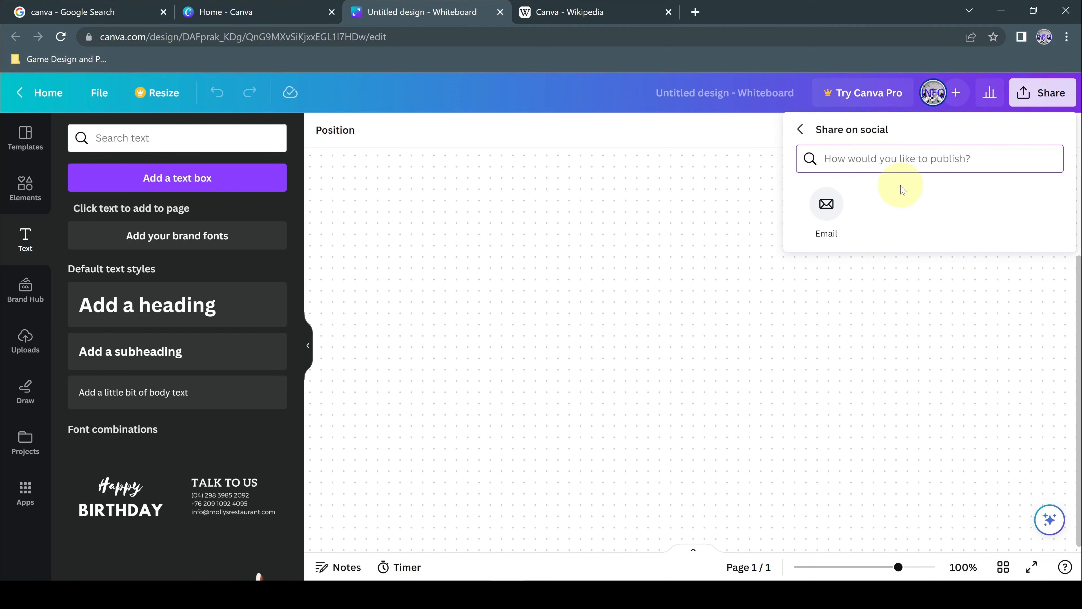
type("FACE")
key("BackSpace")
key("BackSpace")
key("BackSpace")
key("BackSpace")
type("INS")
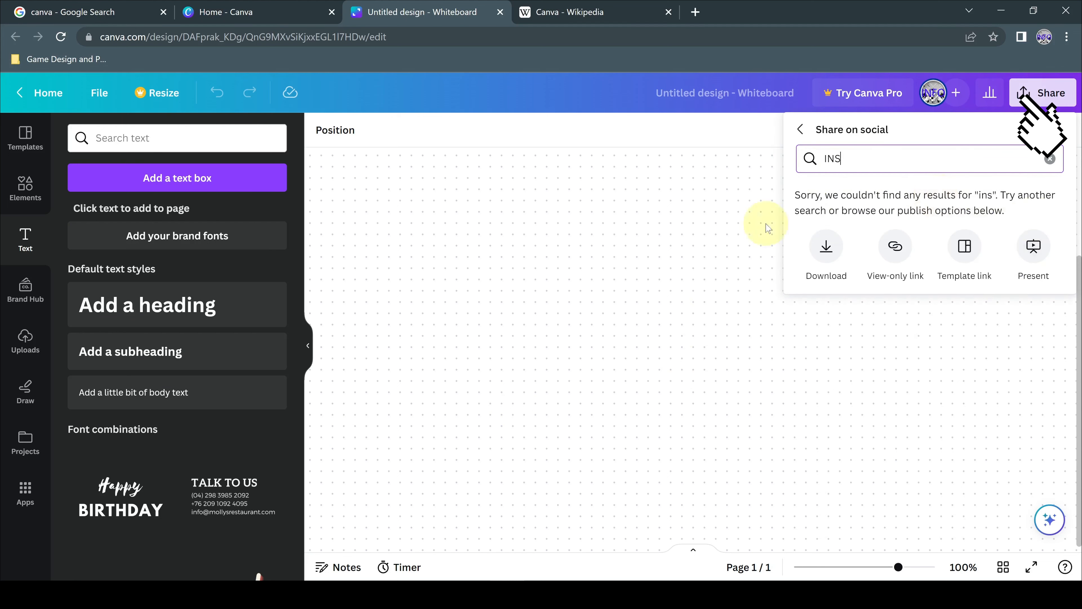
key("BackSpace")
key("BackSpace")
key("BackSpace")
left_click(803, 127)
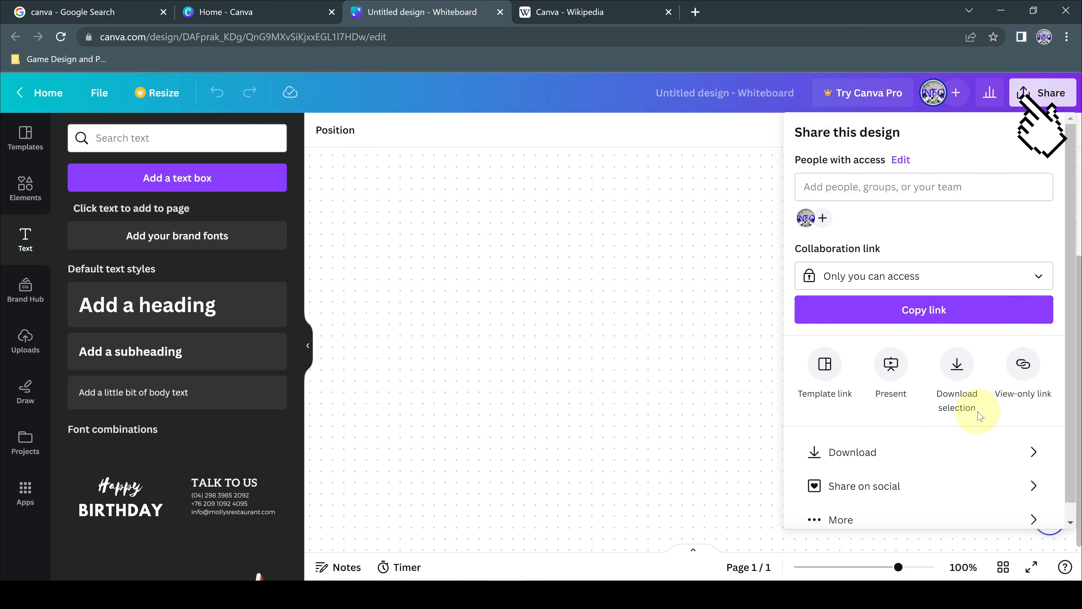
- Check the collaboration link's access choices and examine the full list of sharing options for the whiteboard
left_click(980, 277)
left_click(995, 256)
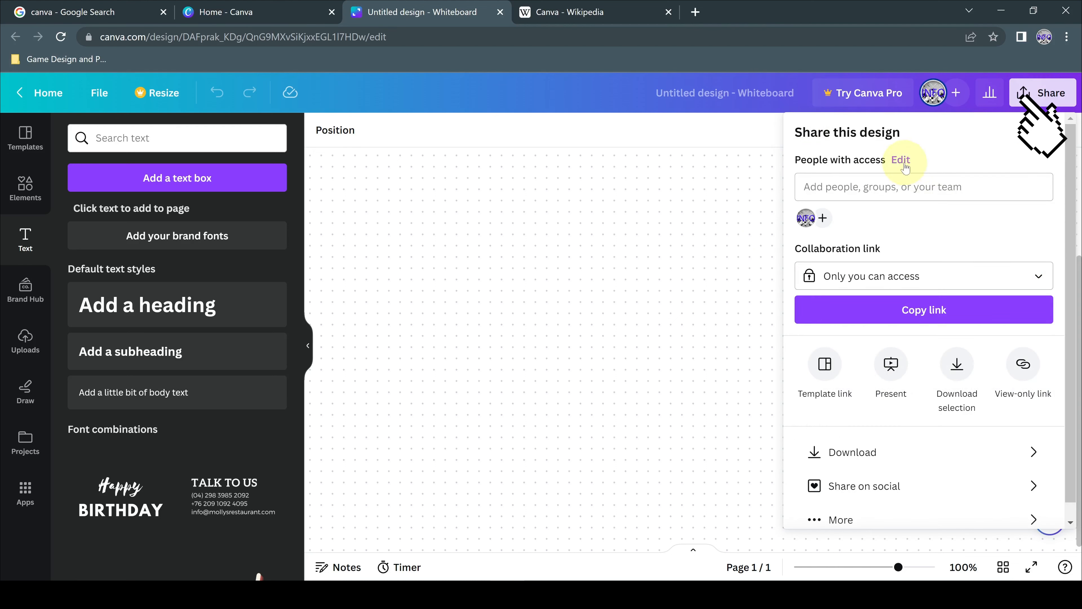
scroll(986, 260, "down", 1)
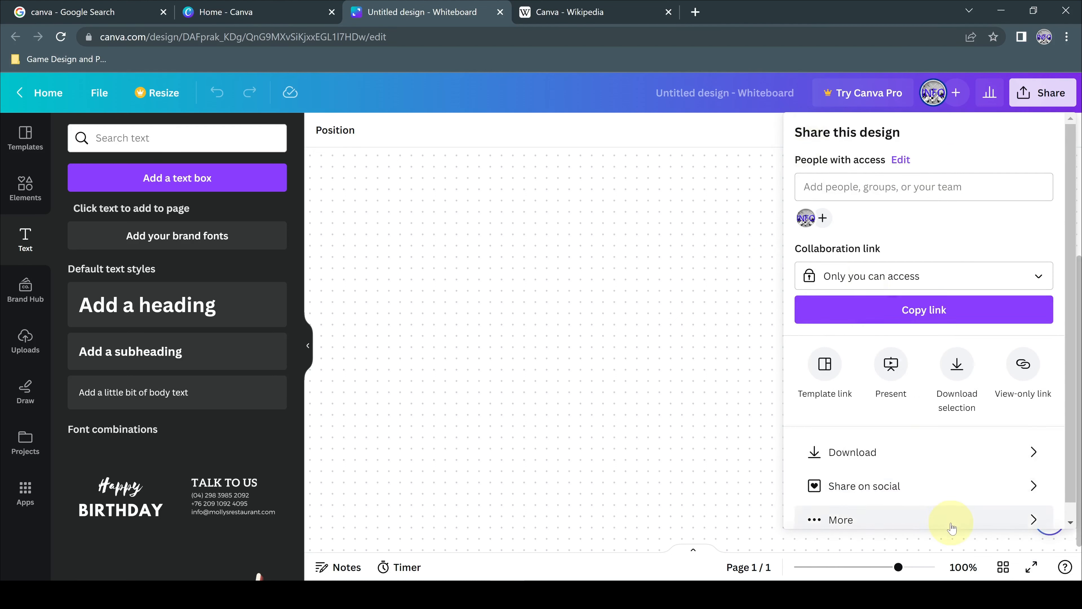
left_click(950, 505)
scroll(846, 460, "down", 3)
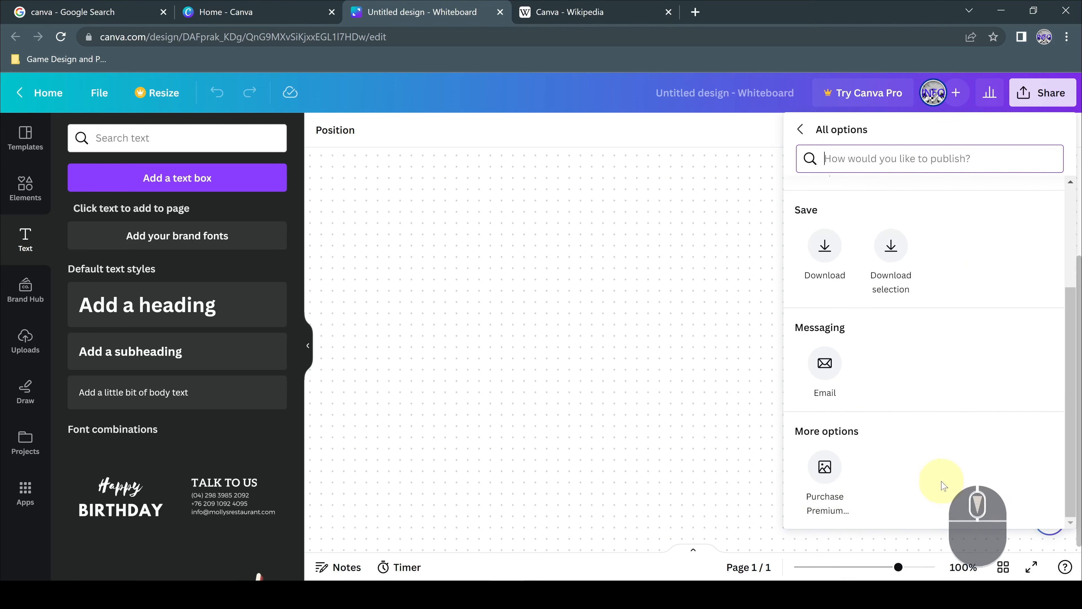
- Leave the full list of sharing options and close the whiteboard's sharing pane
left_click(801, 129)
scroll(1065, 226, "up", 1)
left_click(1044, 93)
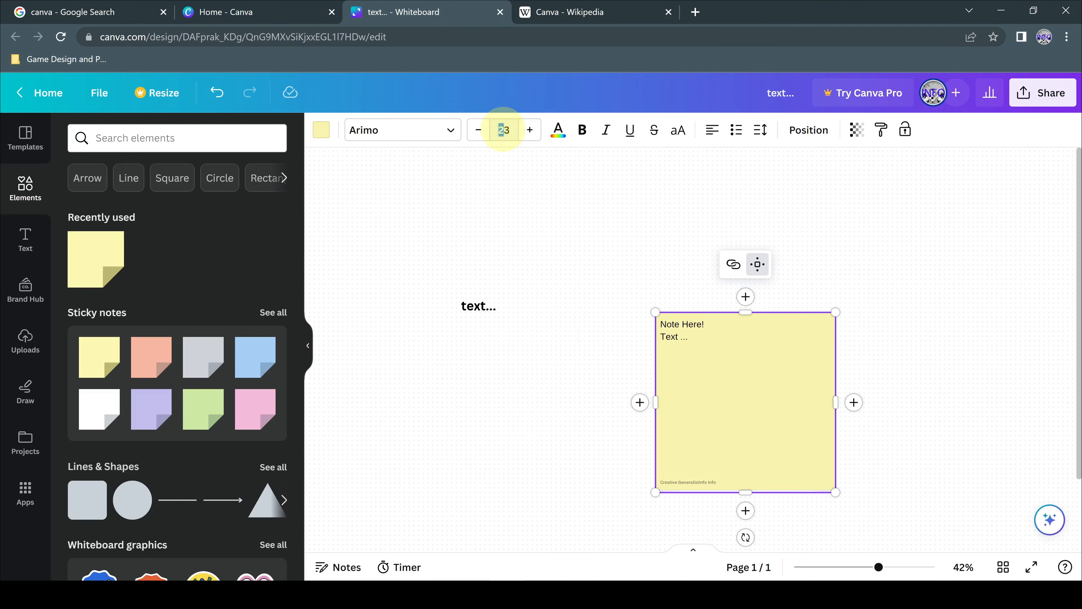
- Add a dotted arrow from the lines collection and stretch it from the "text..." label to the yellow sticky note
left_click(891, 345)
left_click(273, 466)
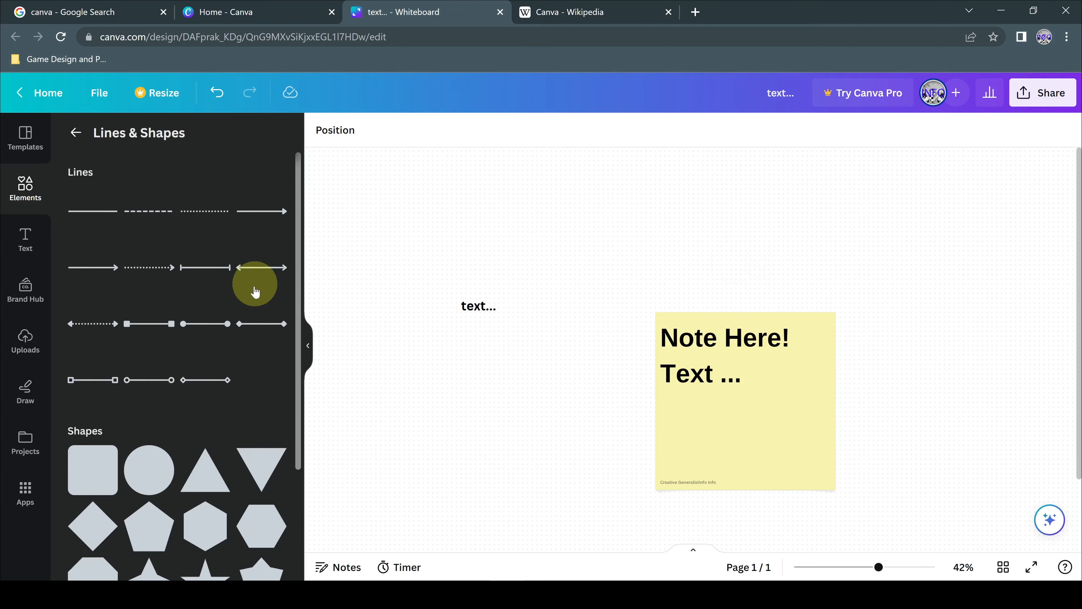
left_click(147, 269)
left_click_drag(638, 349, 498, 307)
left_click_drag(749, 349, 655, 341)
left_click(1045, 352)
- Return to the home page, view the presentation design types and look through the game presentation templates
left_click(27, 92)
left_click(580, 264)
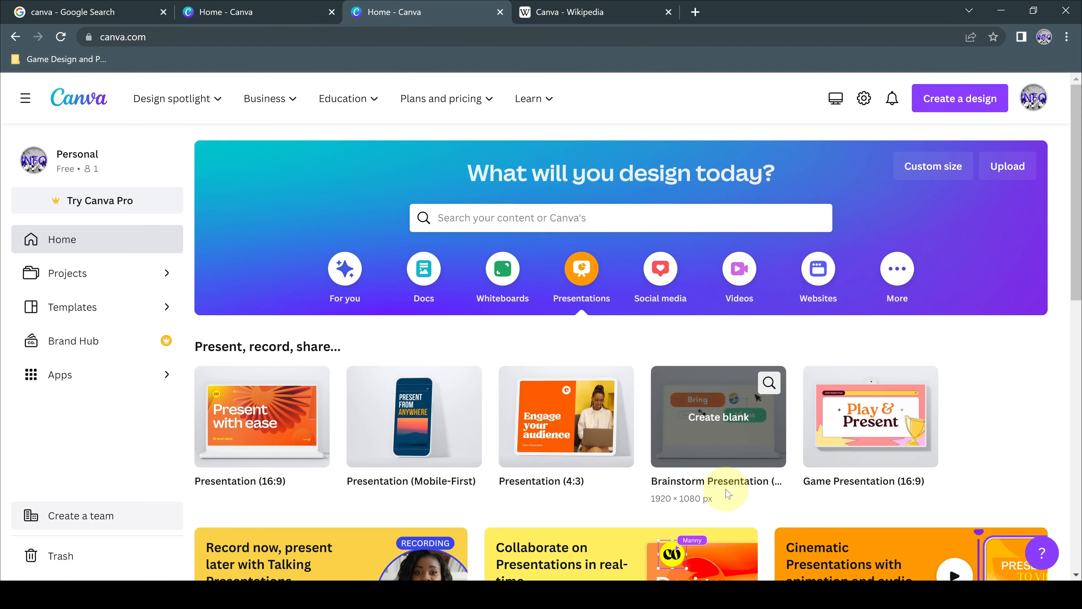
scroll(903, 418, "down", 3)
scroll(938, 341, "down", 10)
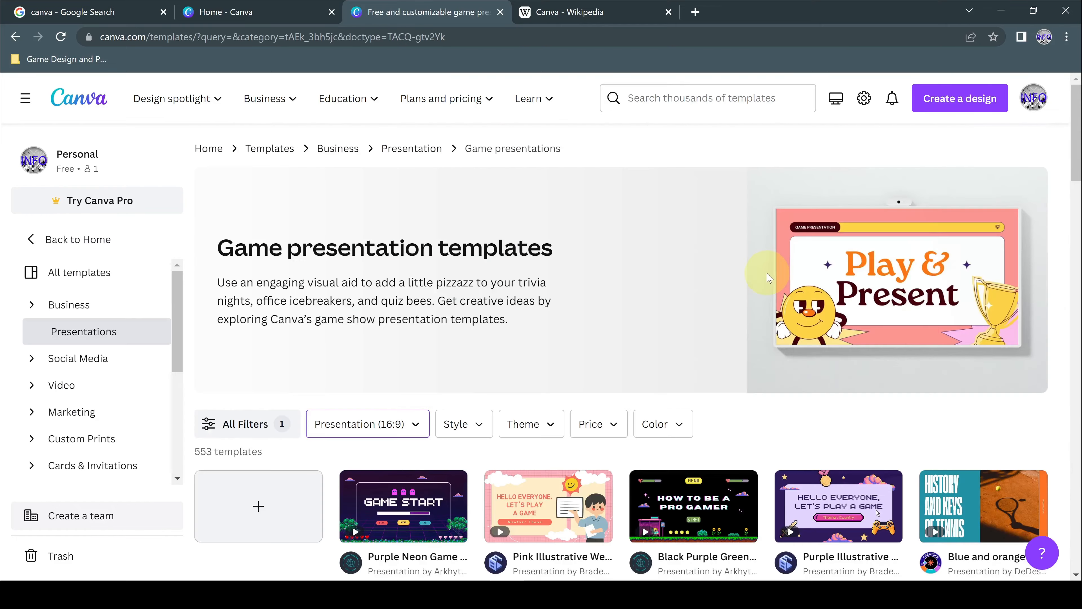
scroll(432, 323, "down", 5)
scroll(1078, 353, "down", 10)
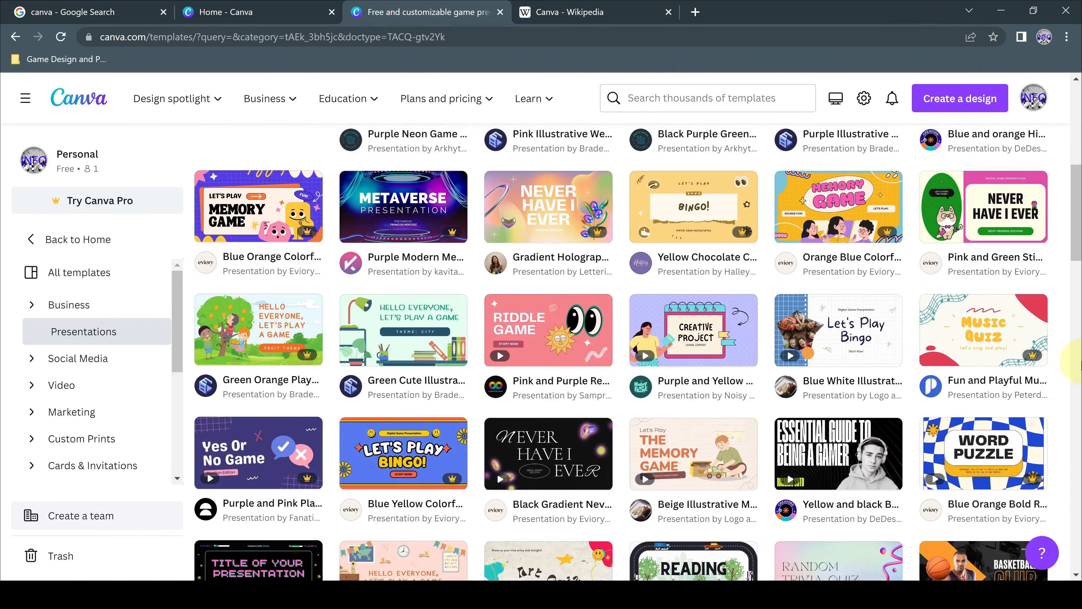
scroll(411, 278, "down", 6)
scroll(882, 399, "down", 20)
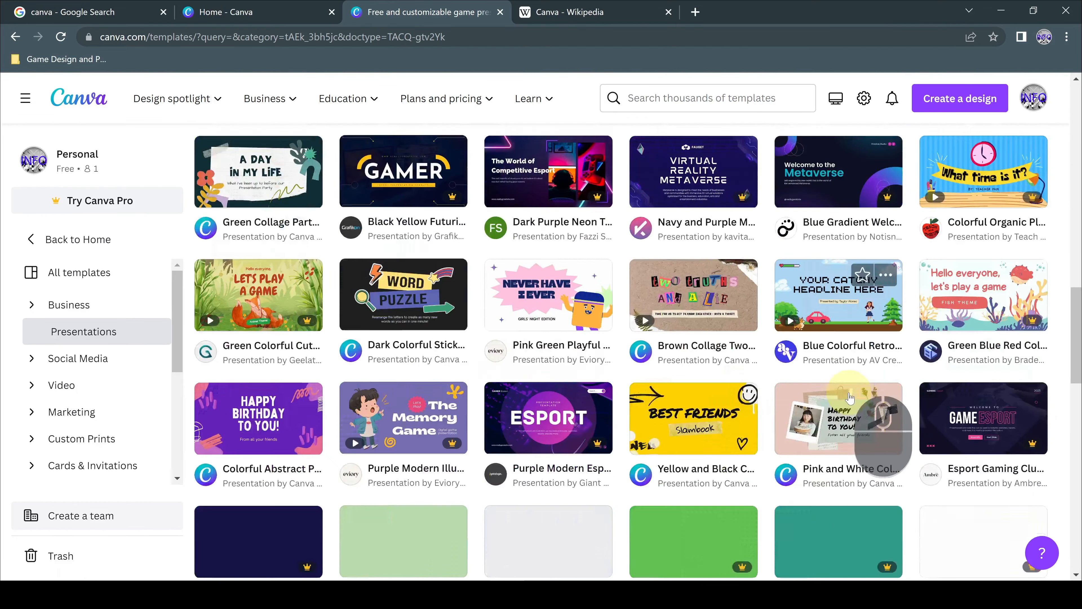
- Go through the theme choices for the game presentation templates and filter them by Halloween
scroll(983, 173, "up", 20)
left_click(531, 424)
scroll(676, 126, "down", 3)
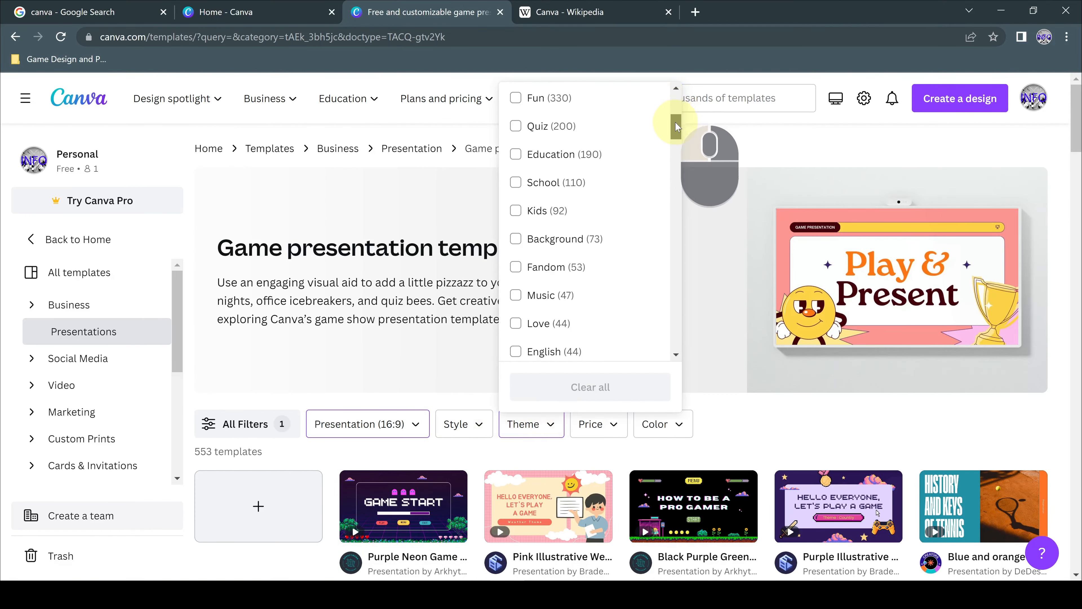
scroll(608, 263, "down", 2)
scroll(608, 263, "down", 4)
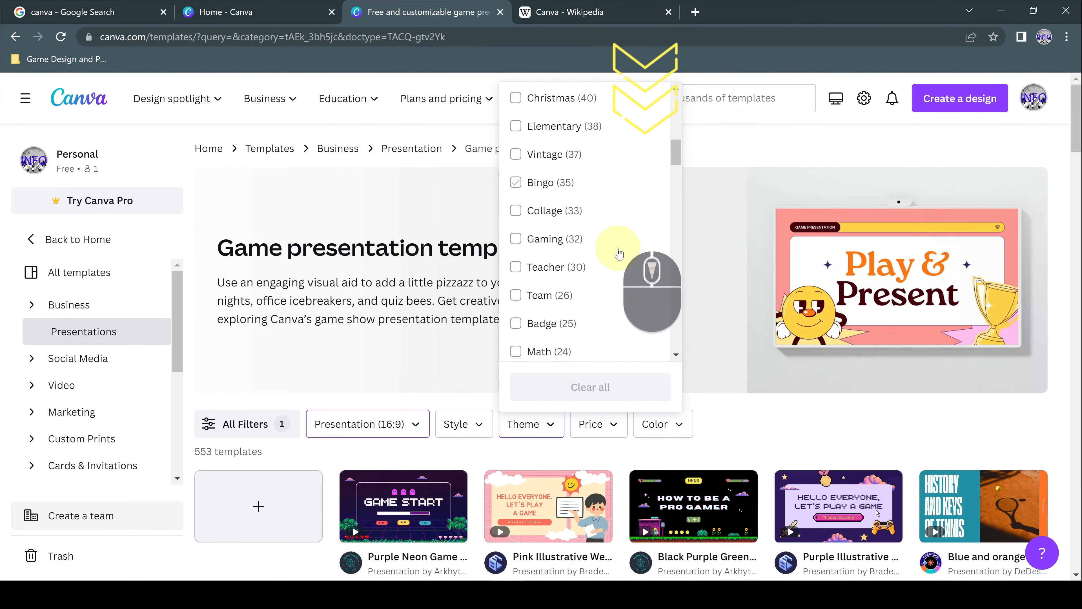
scroll(618, 252, "down", 3)
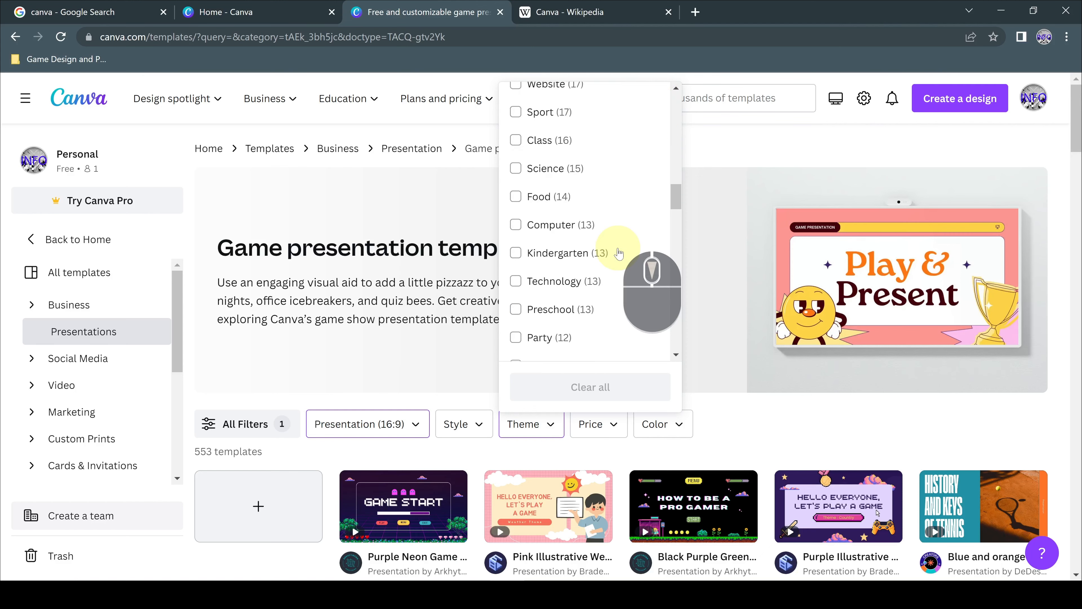
scroll(618, 253, "down", 12)
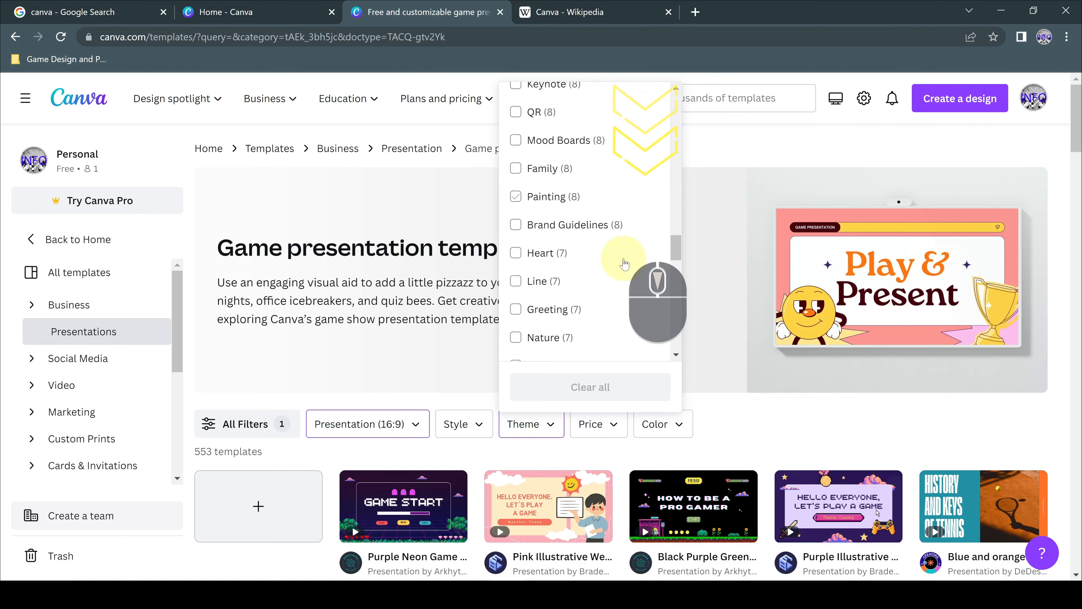
left_click(574, 264)
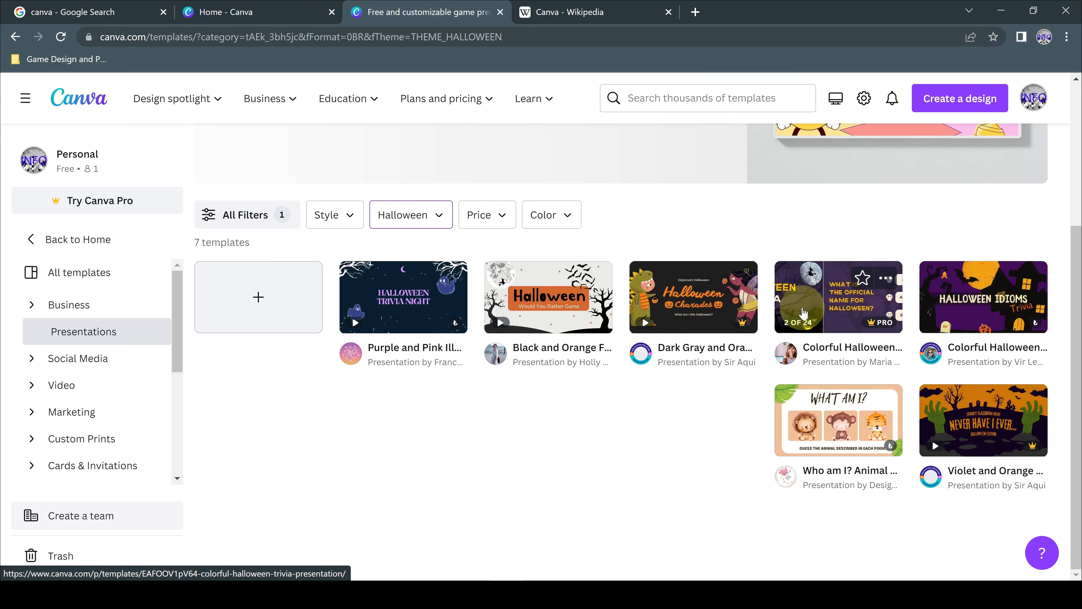
- Close the templates tab and look through the popular social media design types on the home page
key("ctrl+w")
scroll(307, 435, "down", 2)
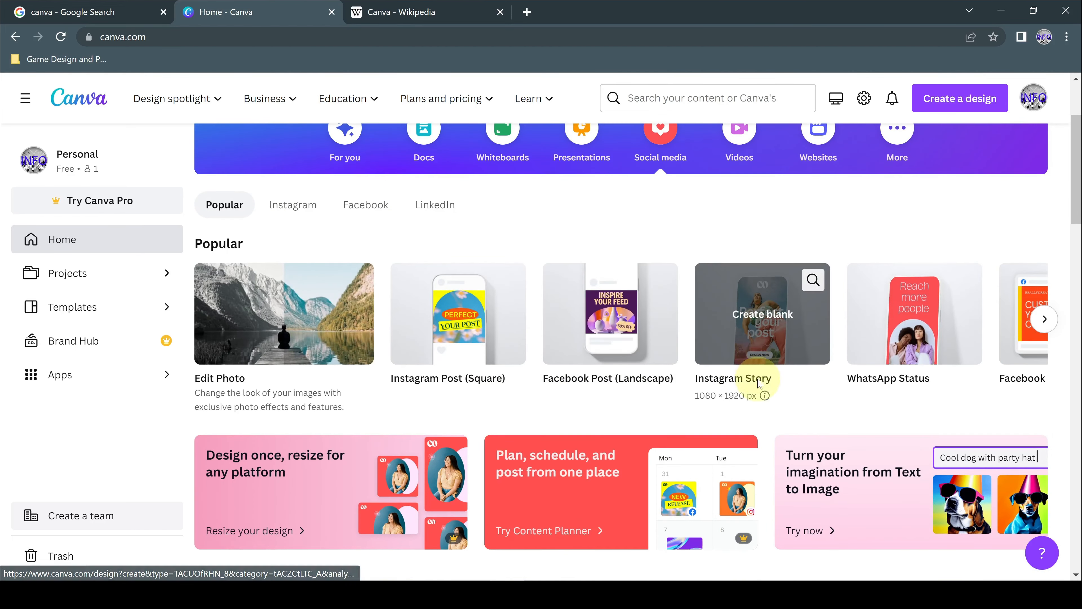
left_click(1045, 313)
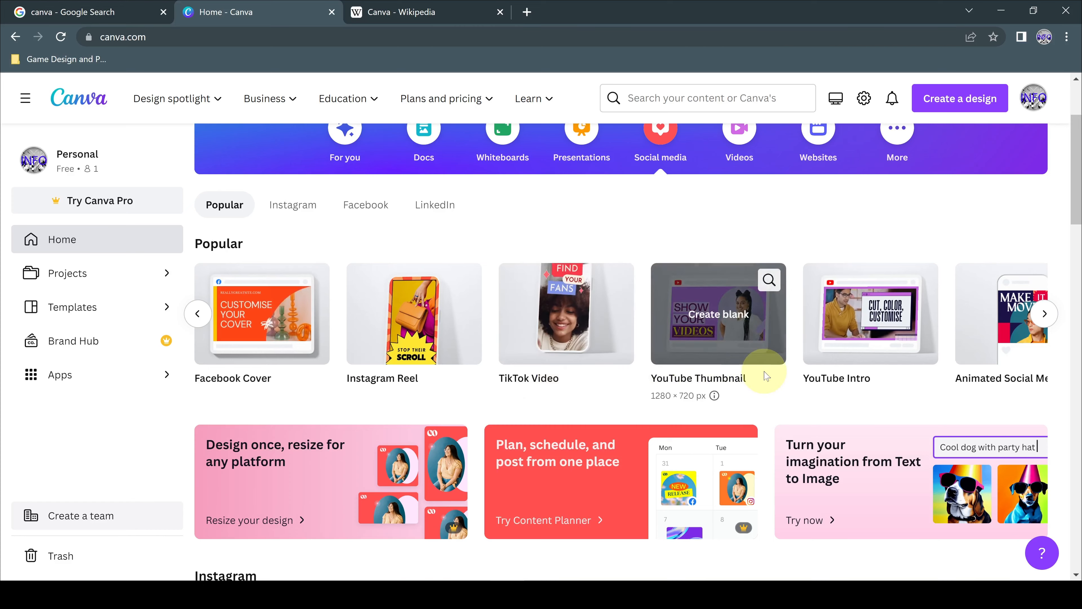
left_click(1045, 313)
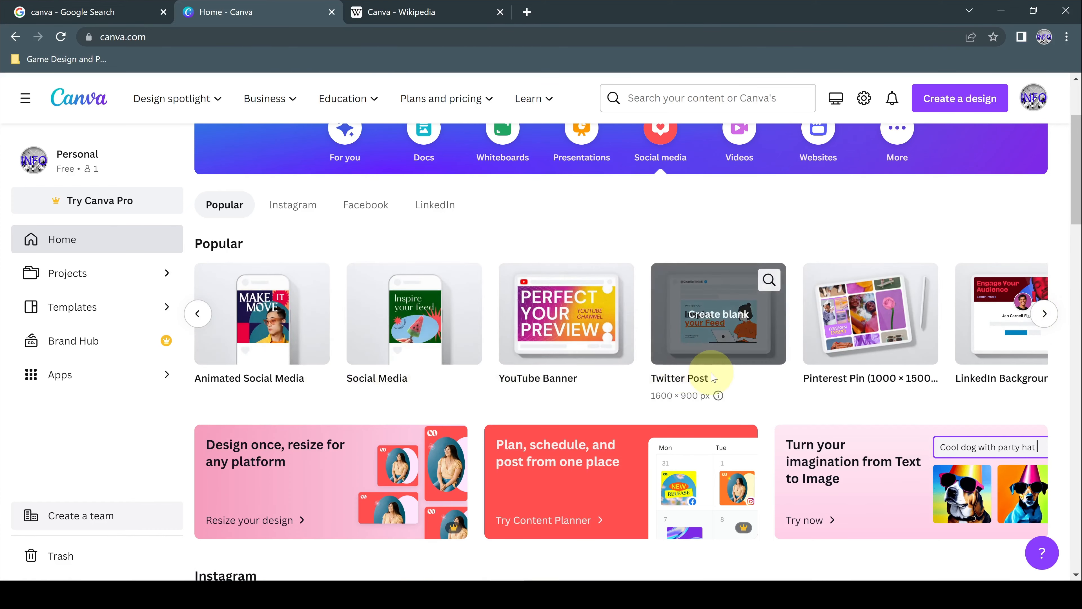
left_click(1044, 314)
scroll(263, 329, "up", 2)
- Look through the video design types and start a new blank Mobile Video
left_click(740, 268)
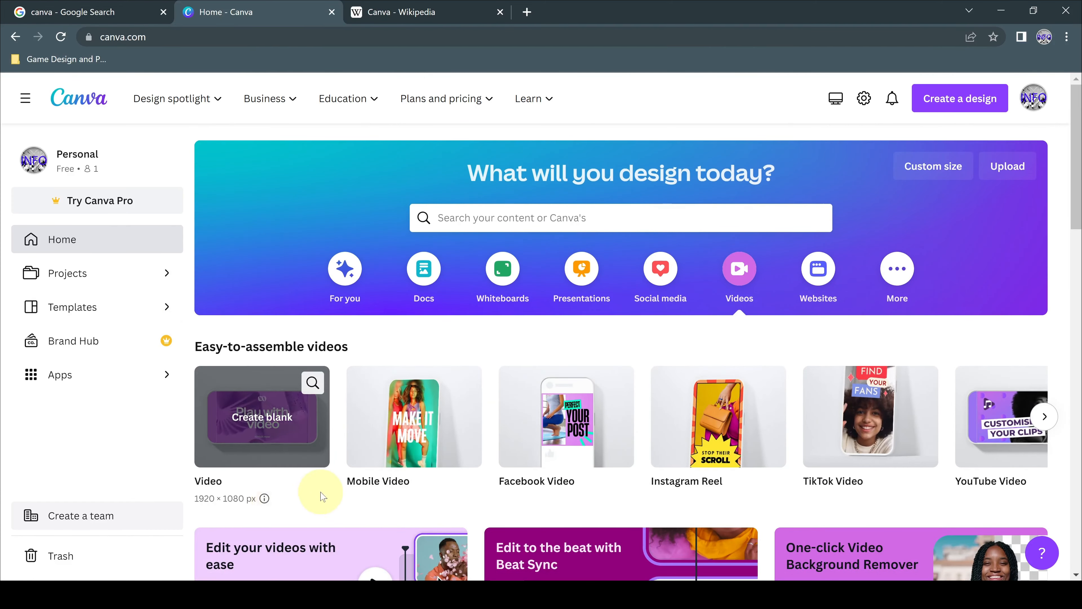
left_click(1045, 416)
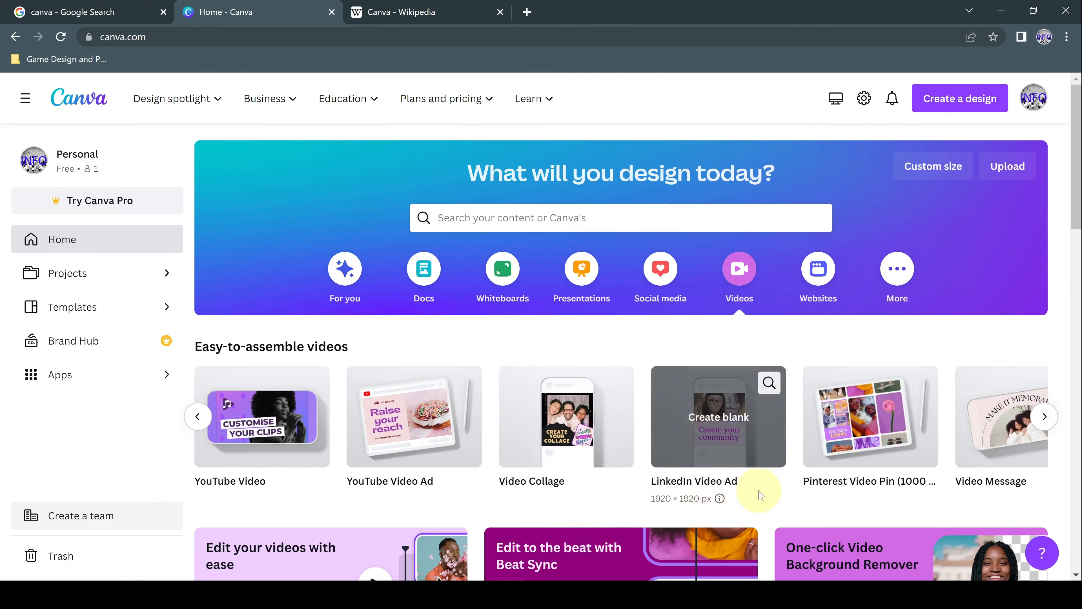
left_click(1057, 422)
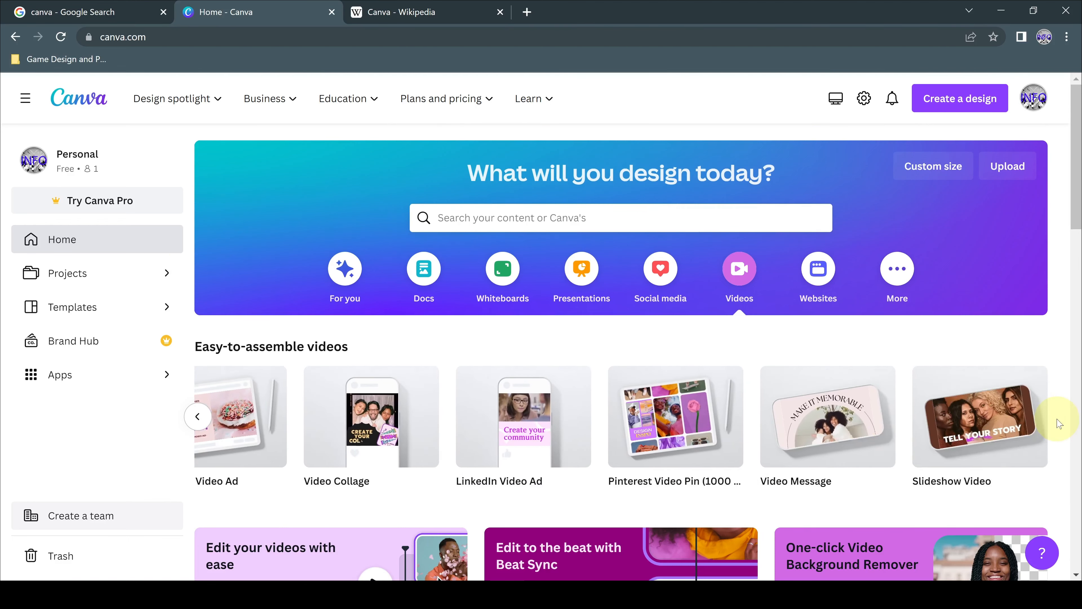
left_click(197, 416)
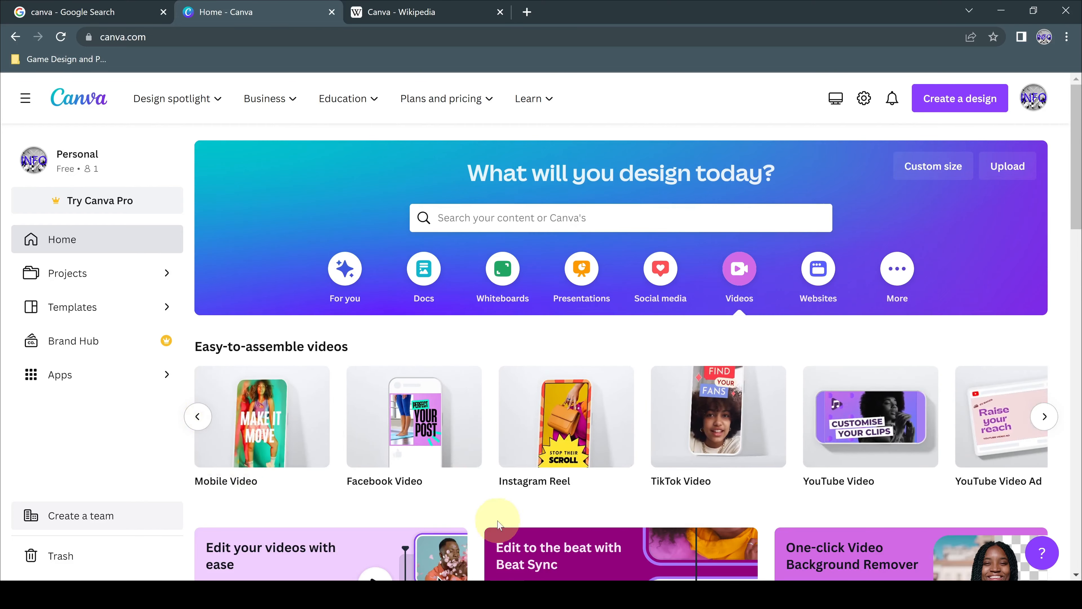
left_click(573, 430)
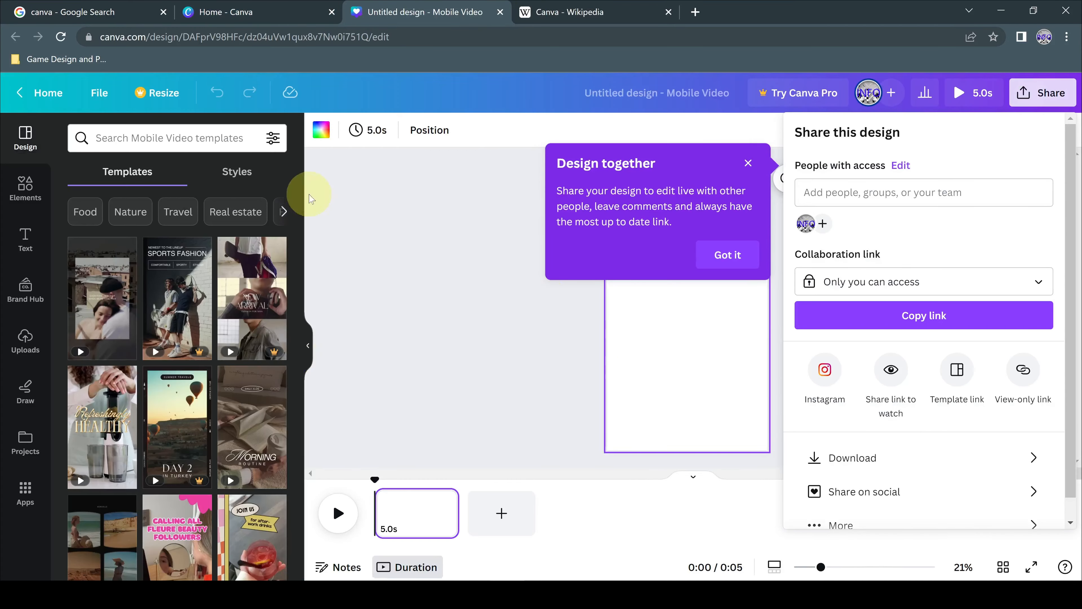
- Try to apply a page of the White and Beige Minimalist Modern Man Fashion Instagram Reel template, dismissing the upgrade offer
left_click(245, 294)
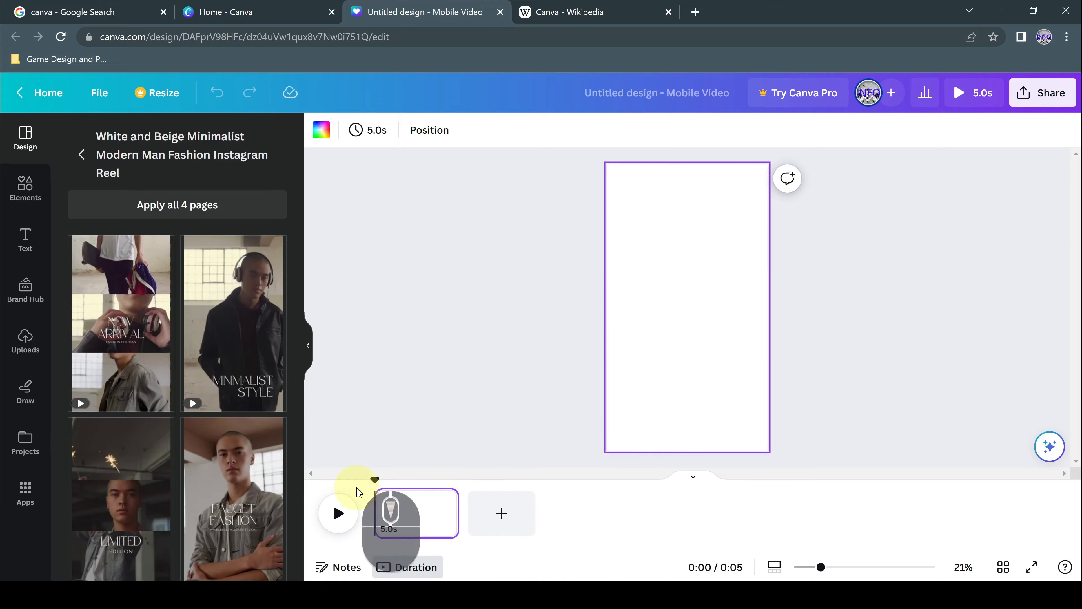
left_click(275, 366)
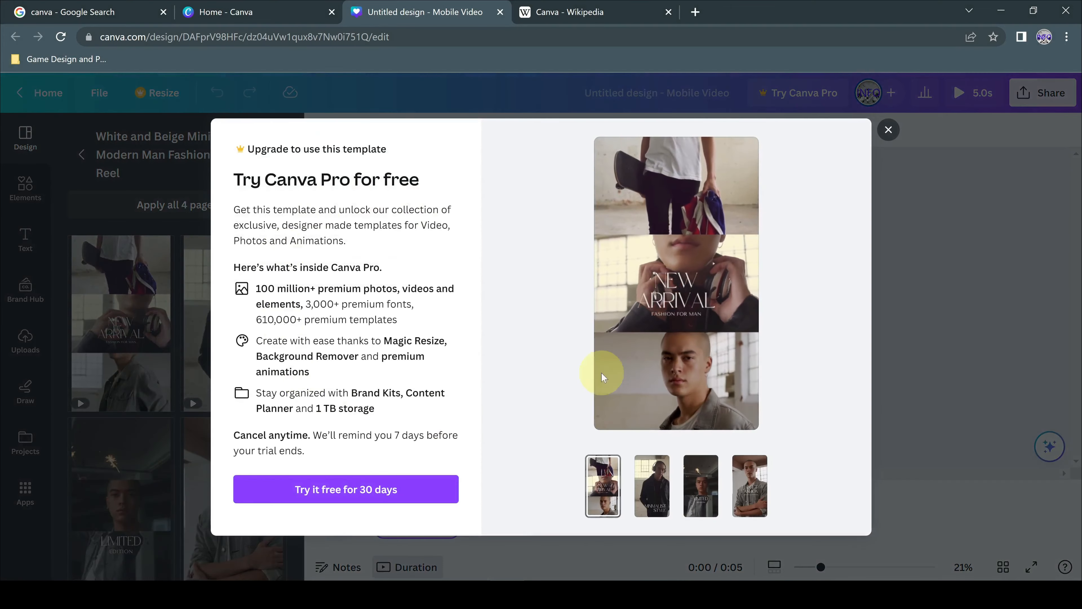
left_click(888, 130)
- Apply the "THE" page of the Colorful Gold Tan Blue Beach House Real Estate Mobile Video template and play it
scroll(205, 358, "down", 2)
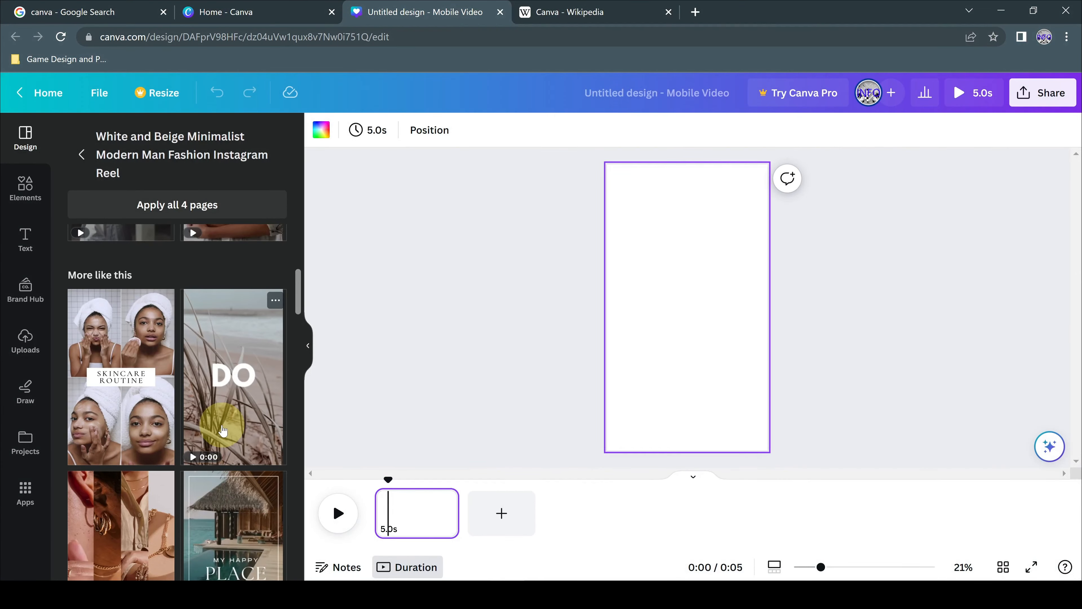
left_click(230, 422)
left_click(249, 448)
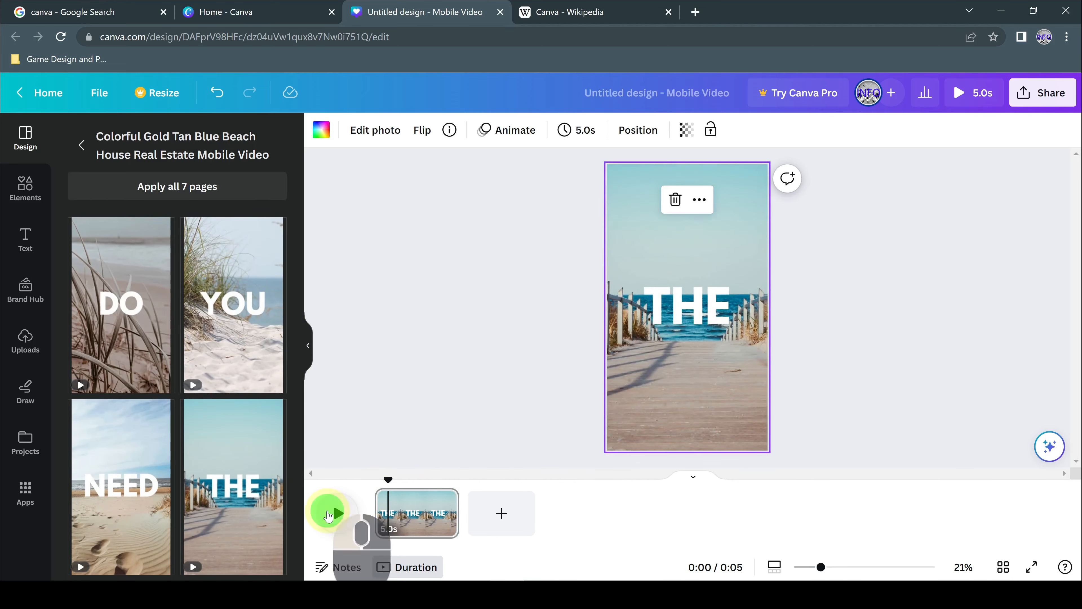
left_click(328, 514)
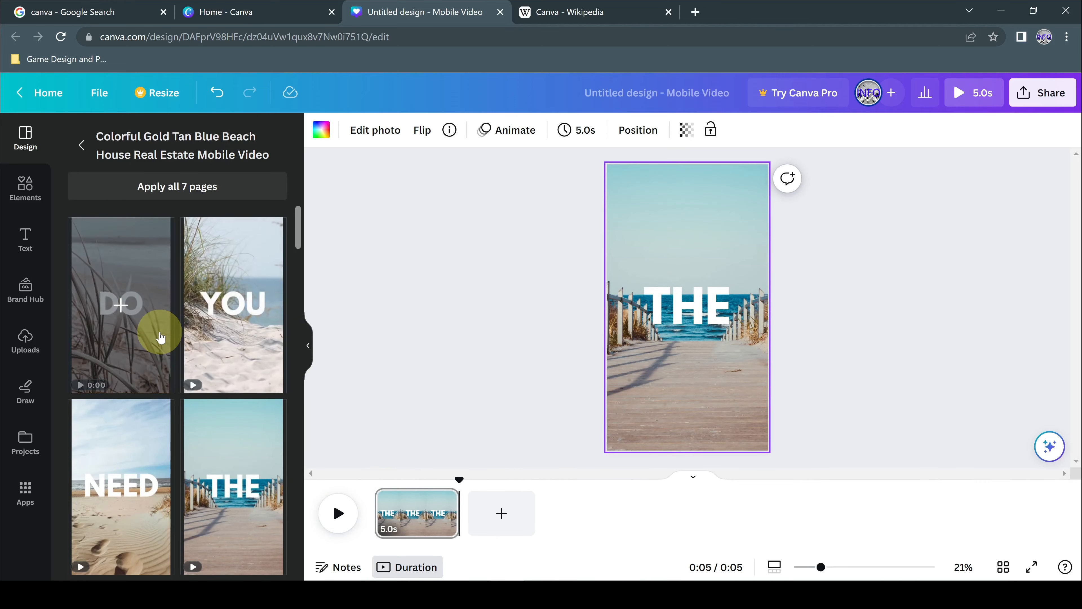
- Add a second page to the video and fill it with the template's "NEED" page
left_click(501, 513)
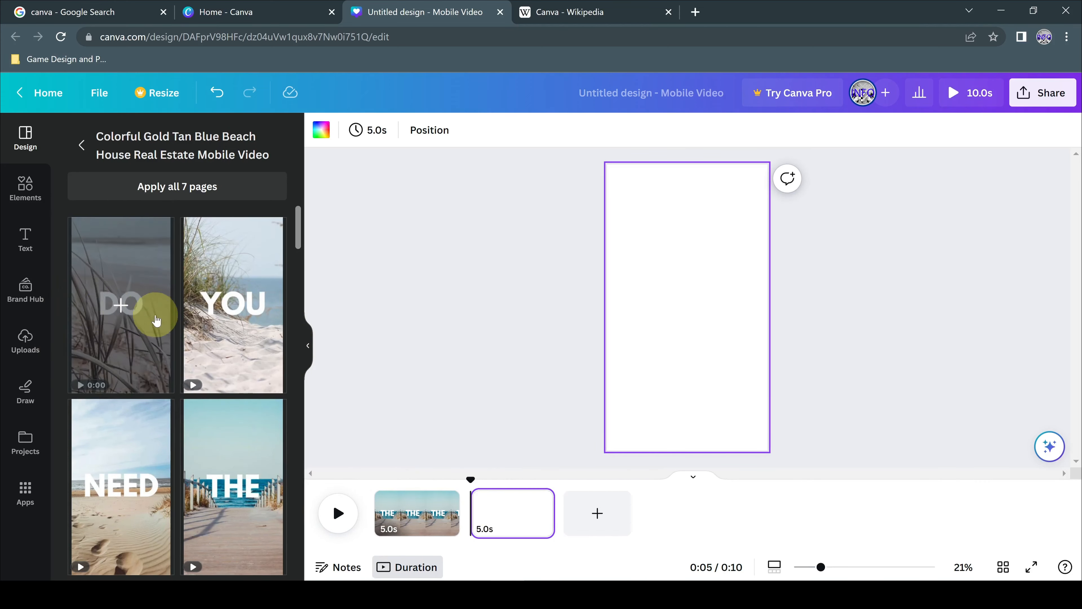
scroll(155, 314, "down", 3)
left_click_drag(128, 381, 492, 506)
left_click(431, 518)
left_click(477, 504)
- Apply the Disco page animation to the first page and Wipe on enter to the second, and play the video
left_click(429, 518)
left_click(387, 130)
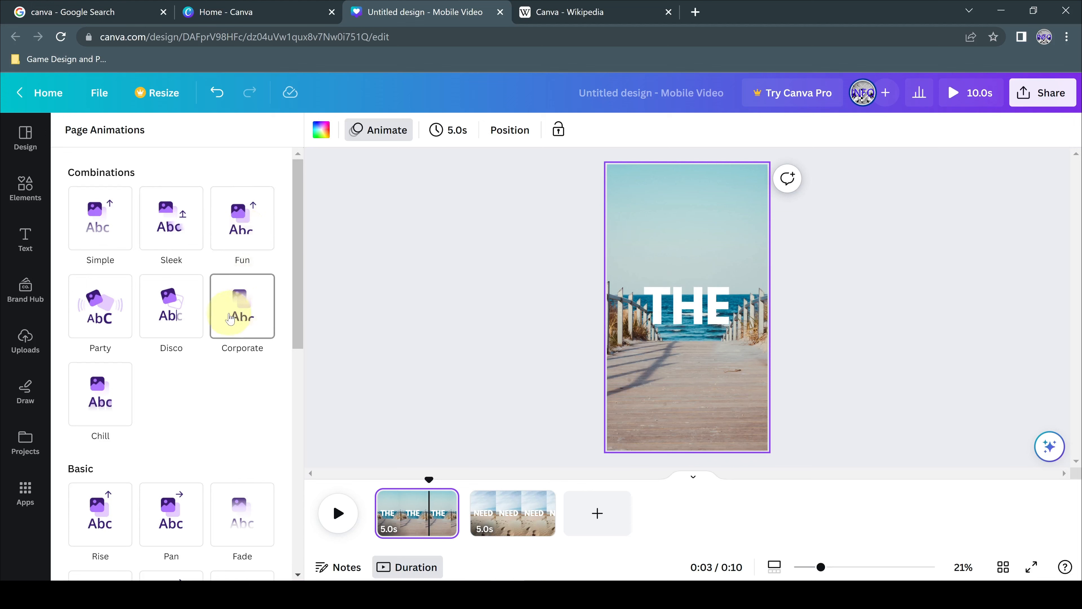
left_click(507, 520)
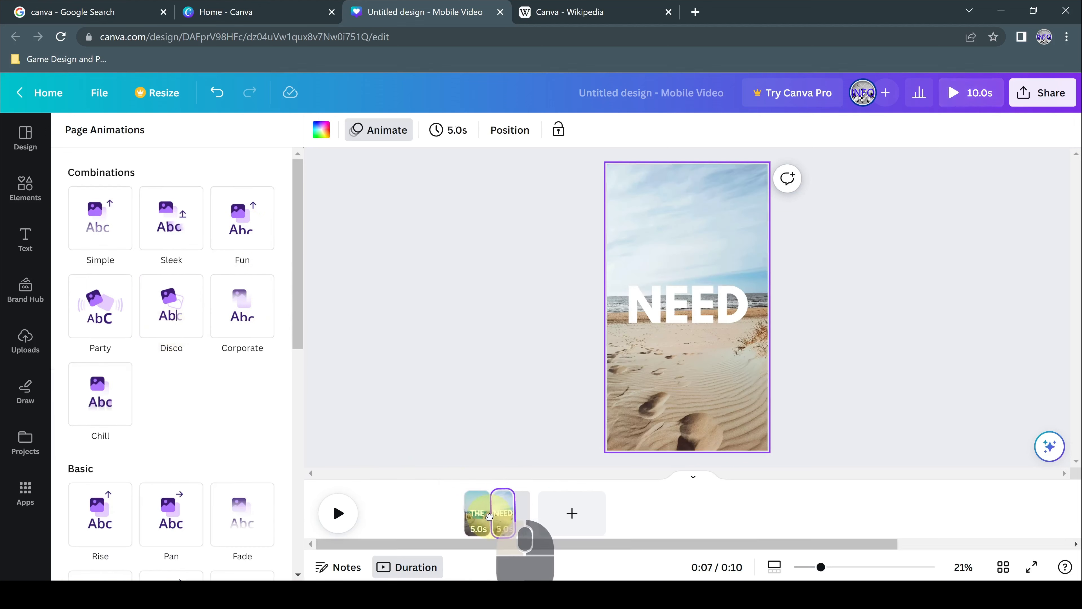
scroll(190, 473, "down", 3)
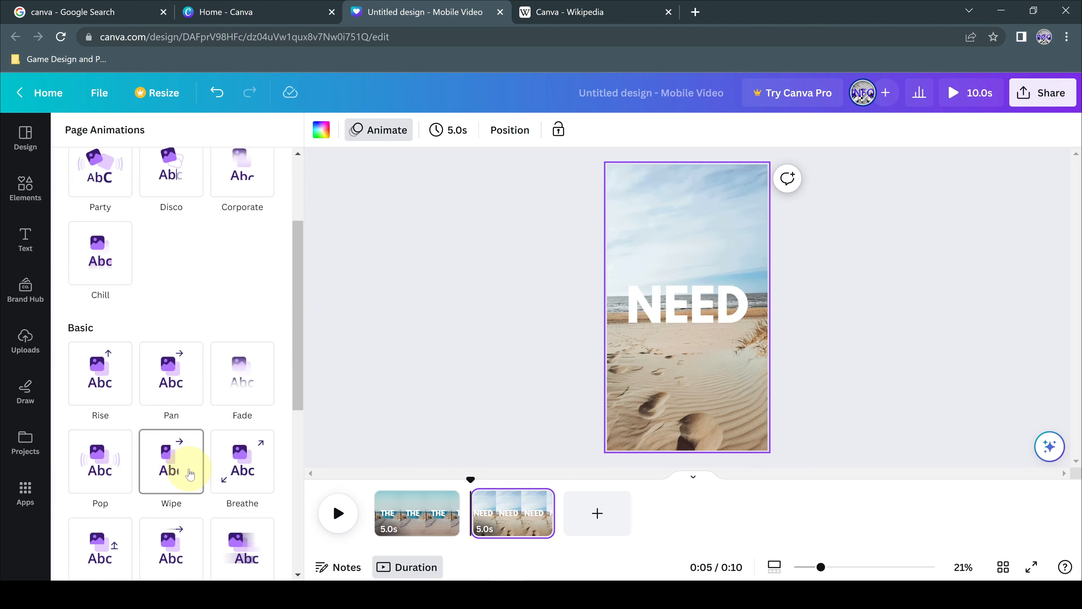
left_click(190, 473)
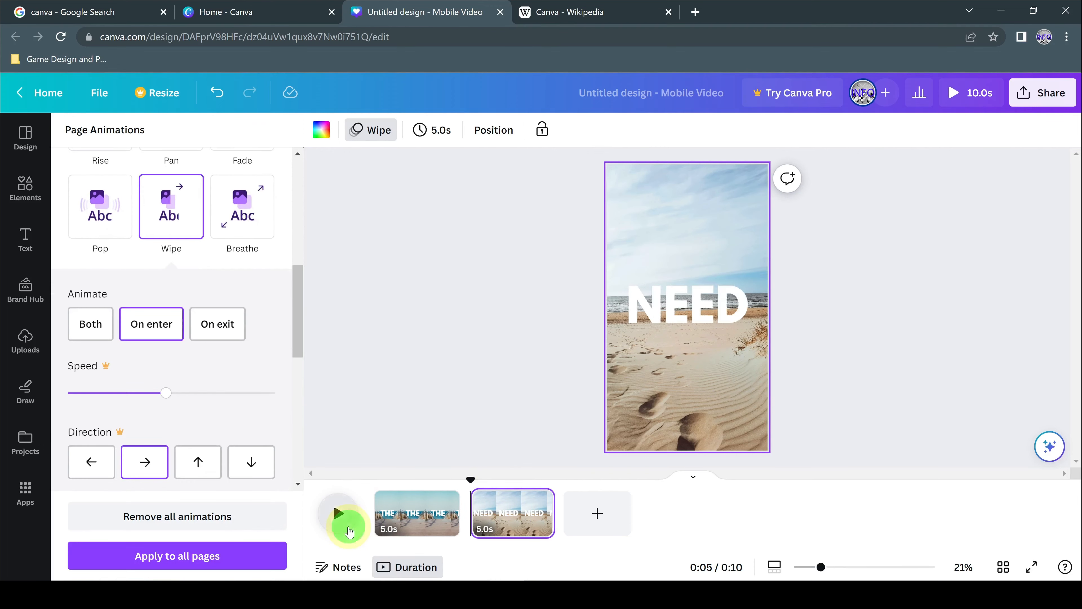
left_click(324, 514)
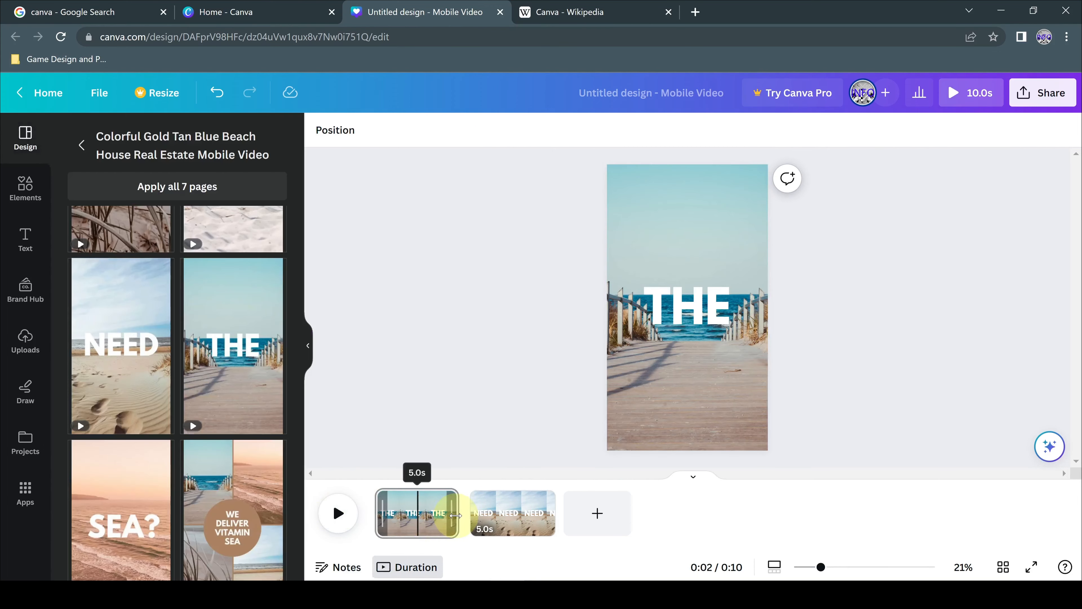
- Shorten the first page to 2.5 s and the second page to 2.4 s, and play the video
left_click(399, 514)
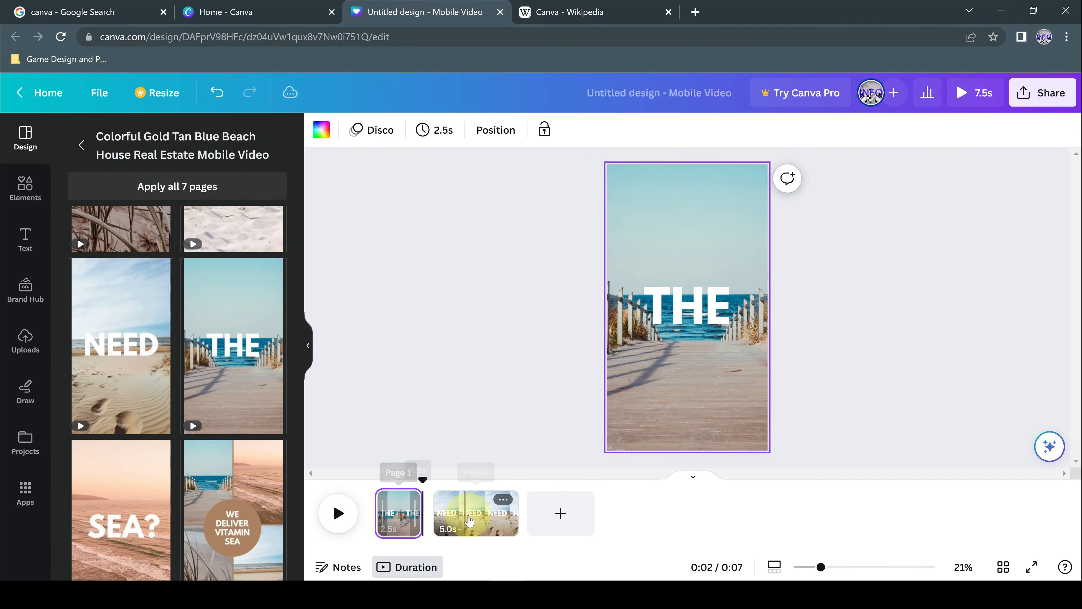
left_click(458, 513)
left_click(349, 514)
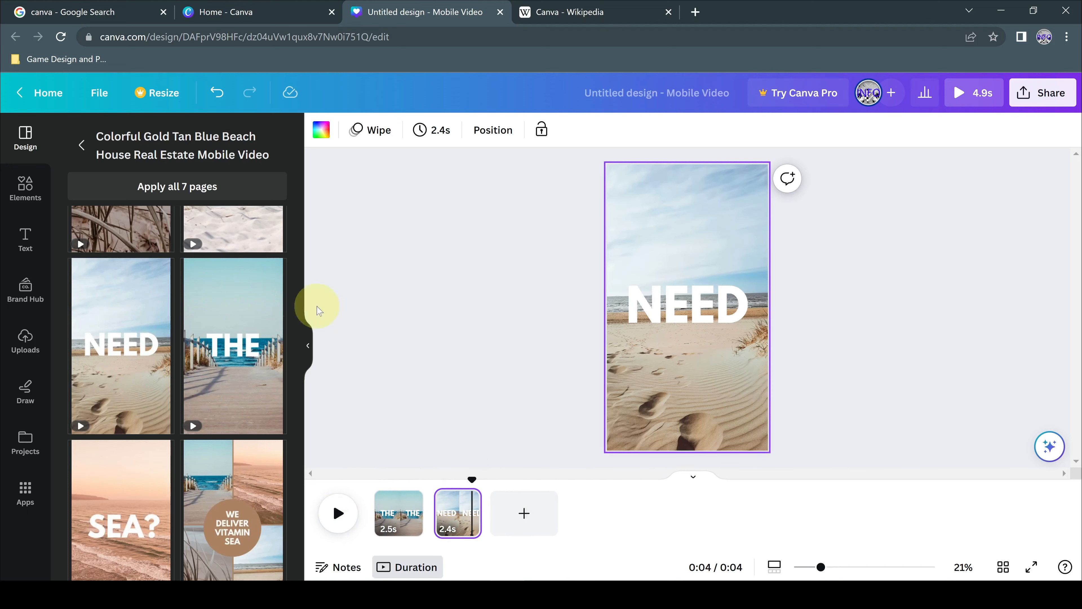
- Change the first page's animation to Breathe
left_click(393, 512)
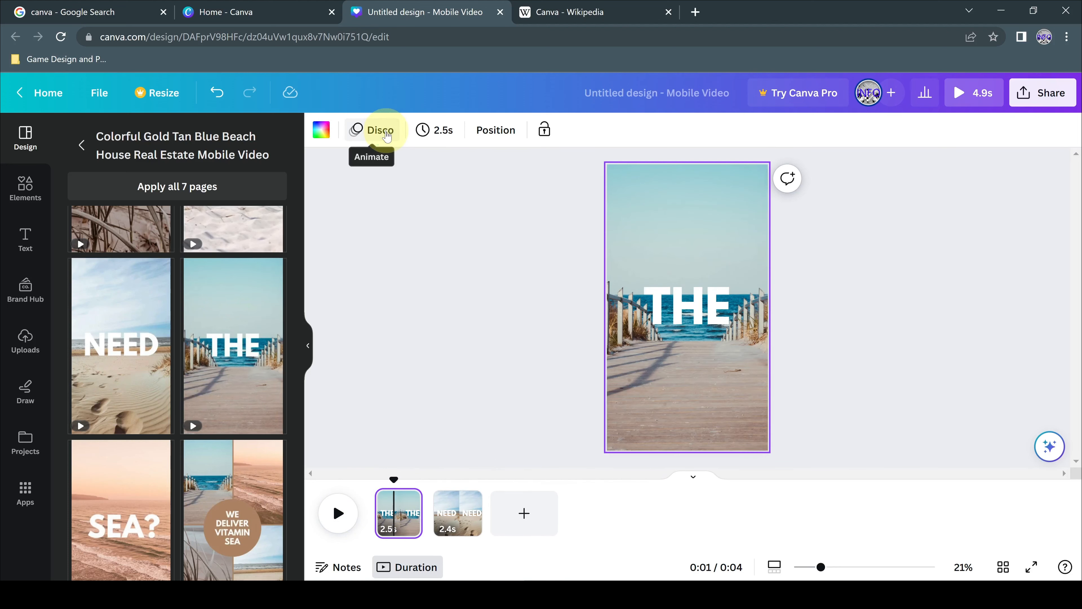
left_click(387, 134)
scroll(278, 315, "down", 2)
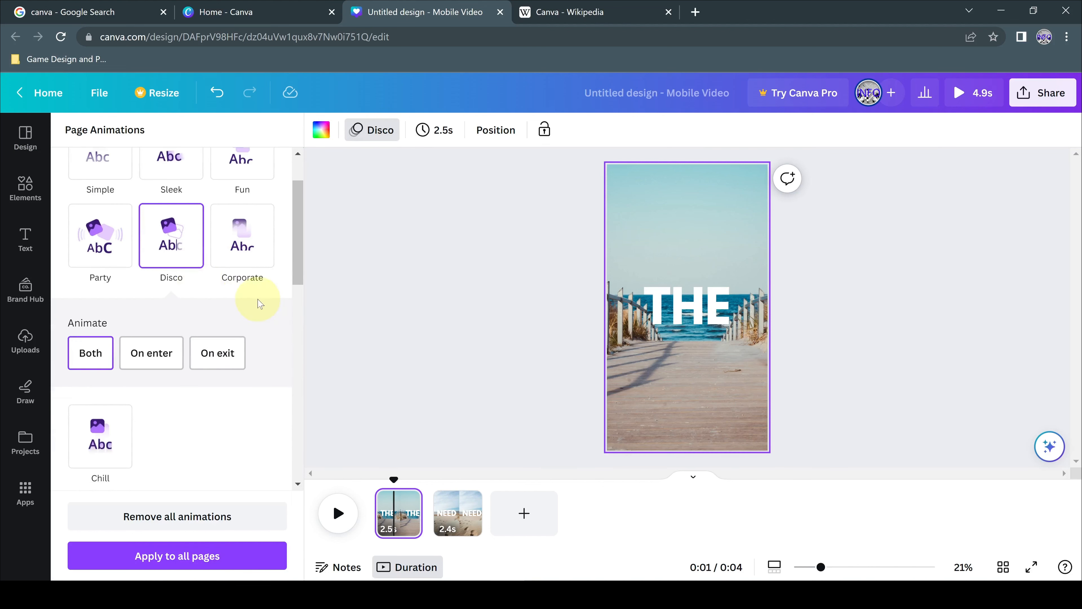
scroll(259, 303, "down", 2)
scroll(188, 381, "down", 6)
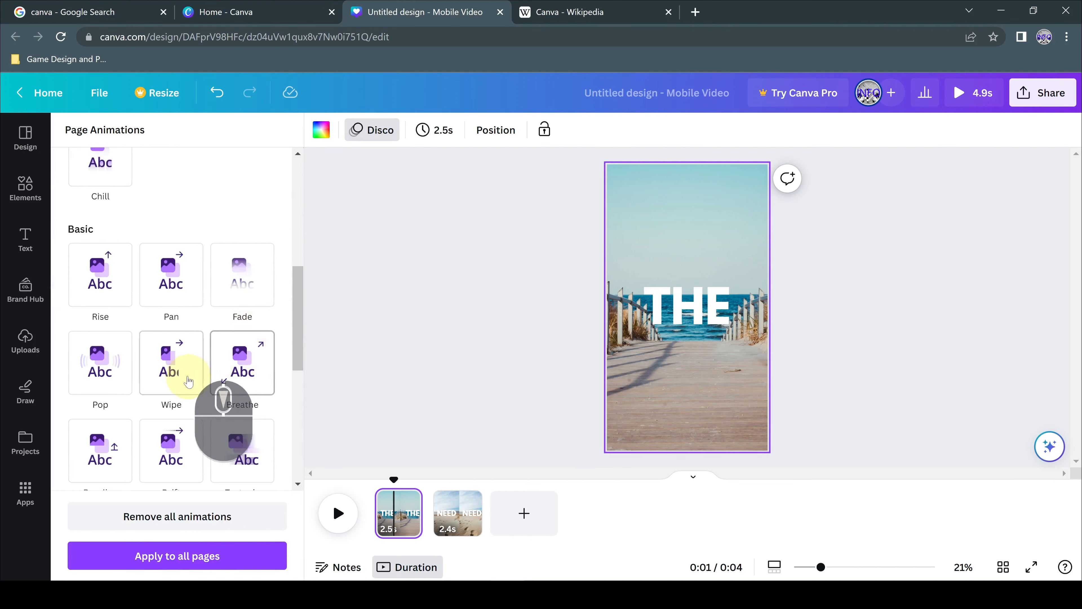
left_click(241, 376)
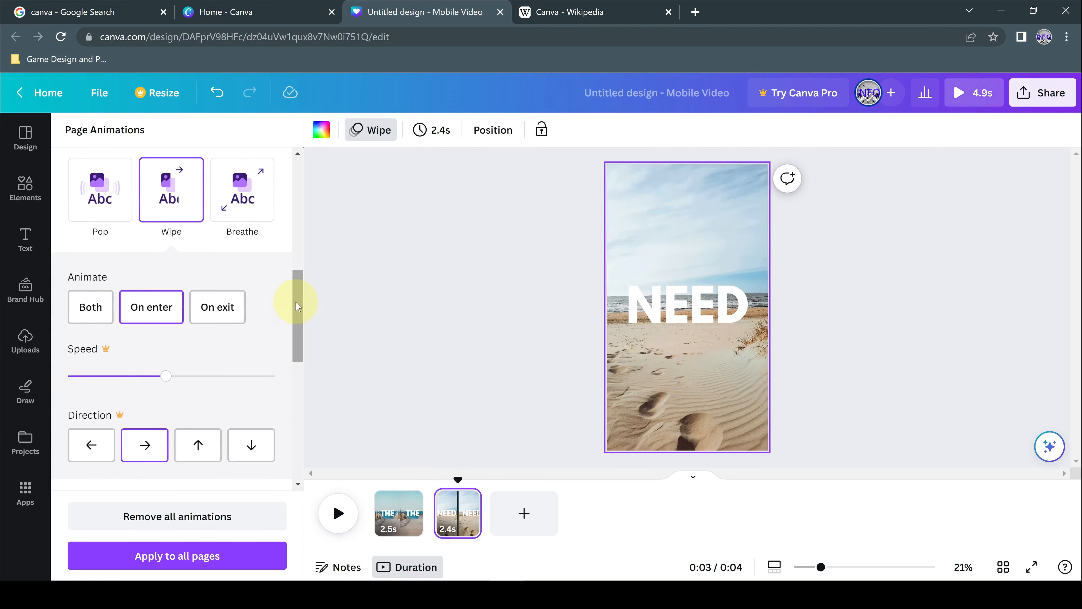
- Try the Pop animation on the second page, replace it with Photo Zoom, and play the video
left_click(100, 205)
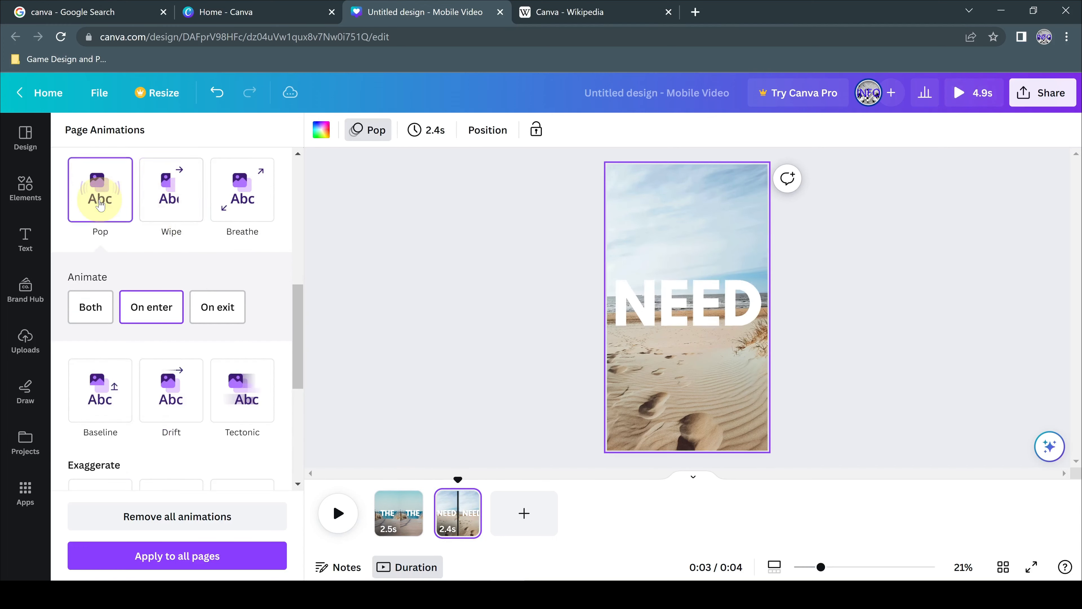
scroll(277, 375, "down", 5)
scroll(273, 368, "down", 2)
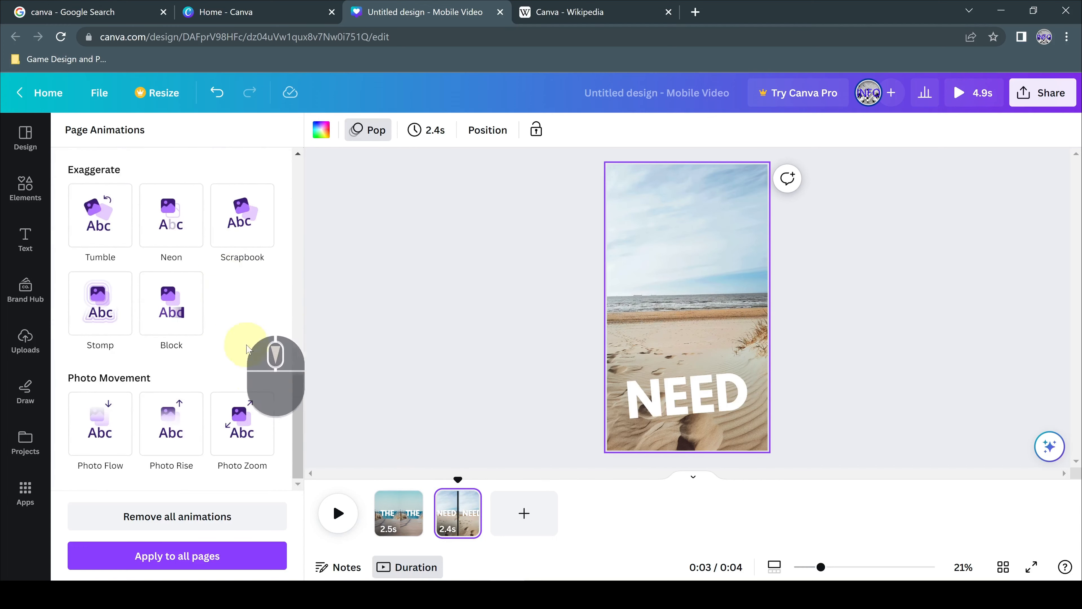
left_click(260, 448)
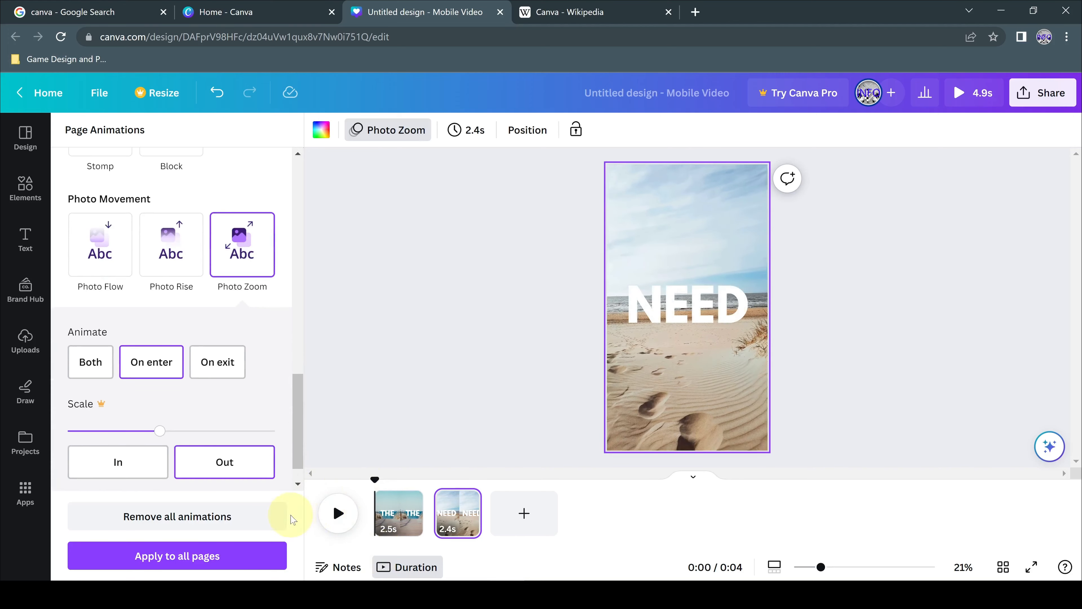
left_click(338, 513)
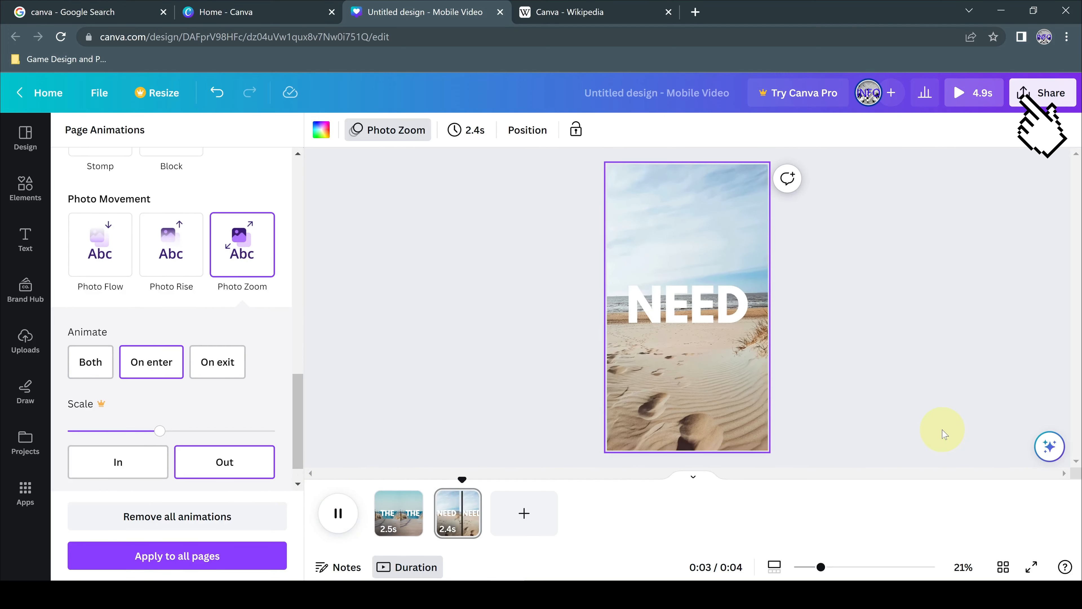
- Download all pages of the design as an MP4 video
left_click(1043, 93)
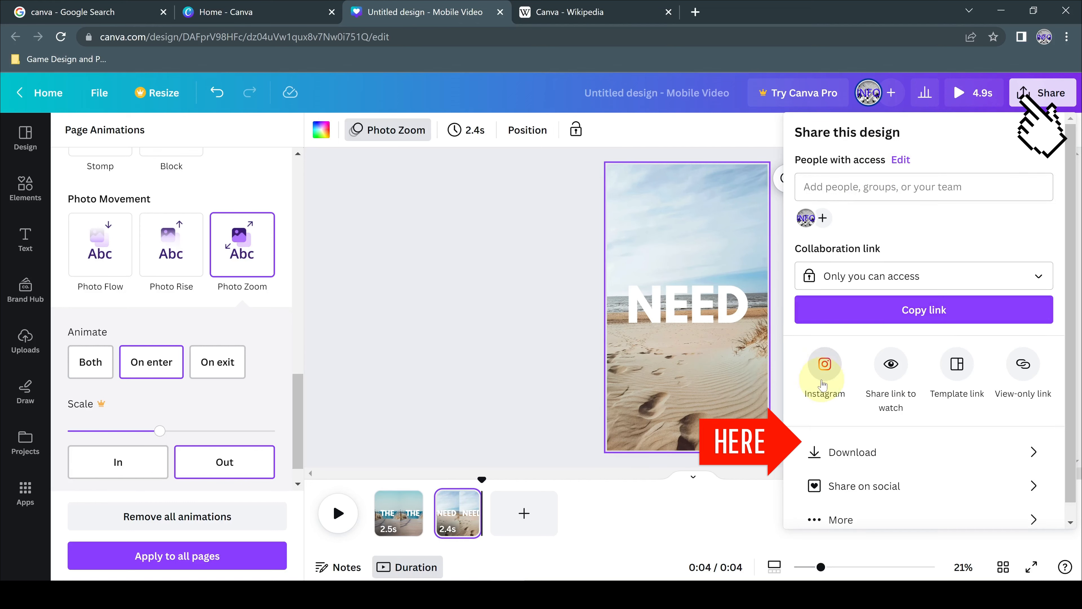
scroll(938, 363, "down", 1)
left_click(894, 437)
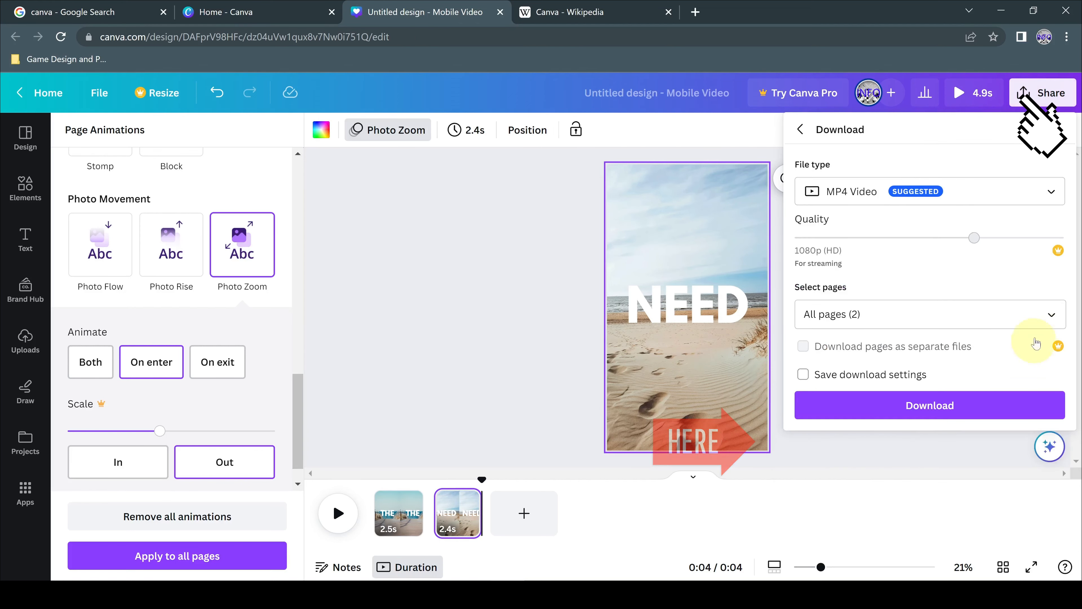
left_click(883, 407)
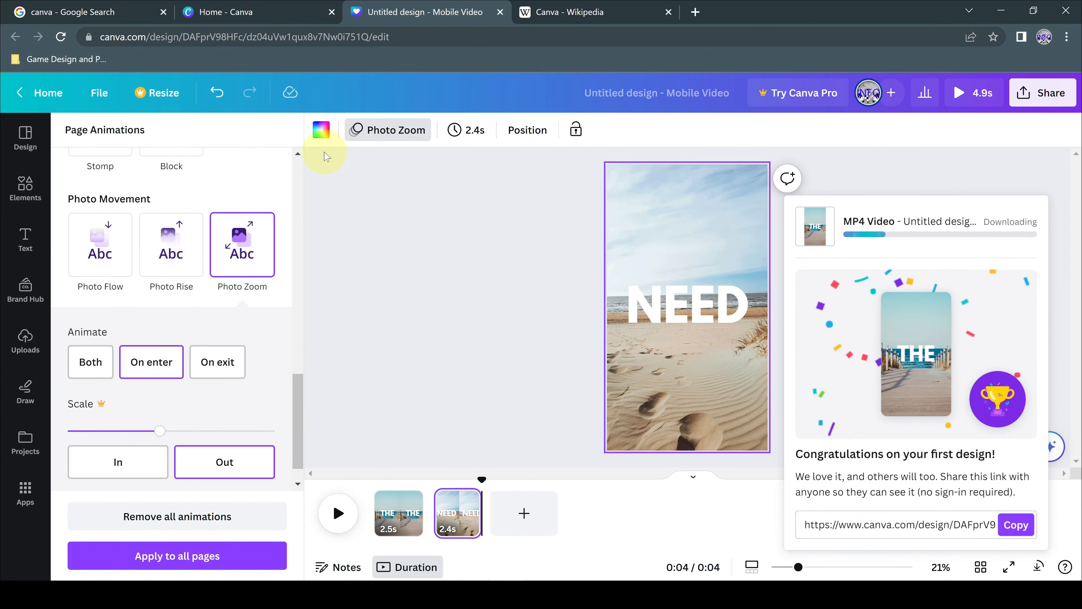
- Try a custom pink background color on the first page, undo it, and look through the default colors
scroll(261, 411, "down", 1)
scroll(261, 411, "up", 10)
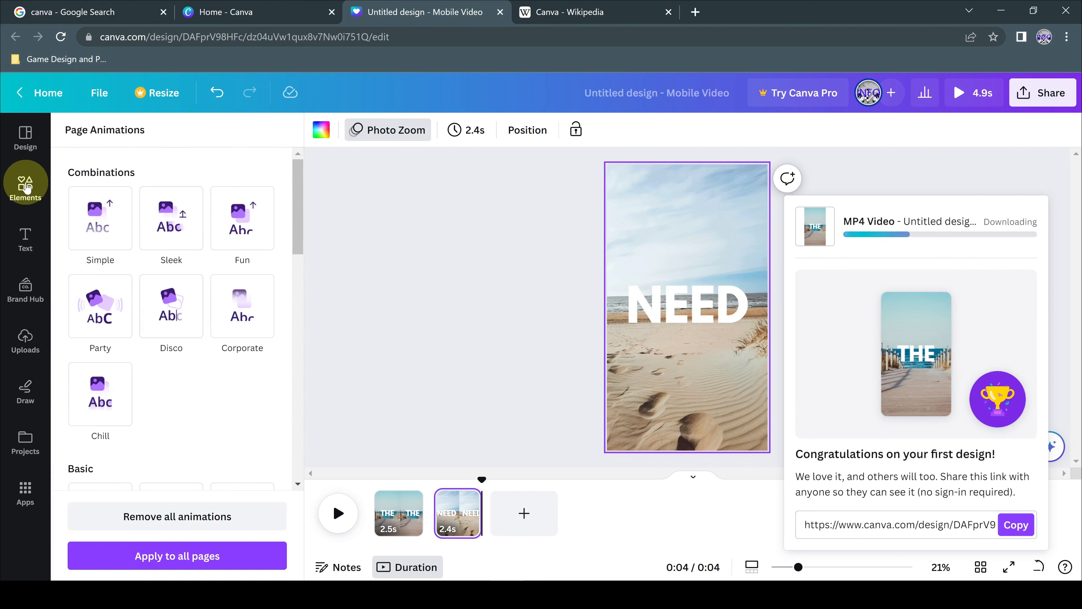
left_click(406, 501)
left_click(337, 138)
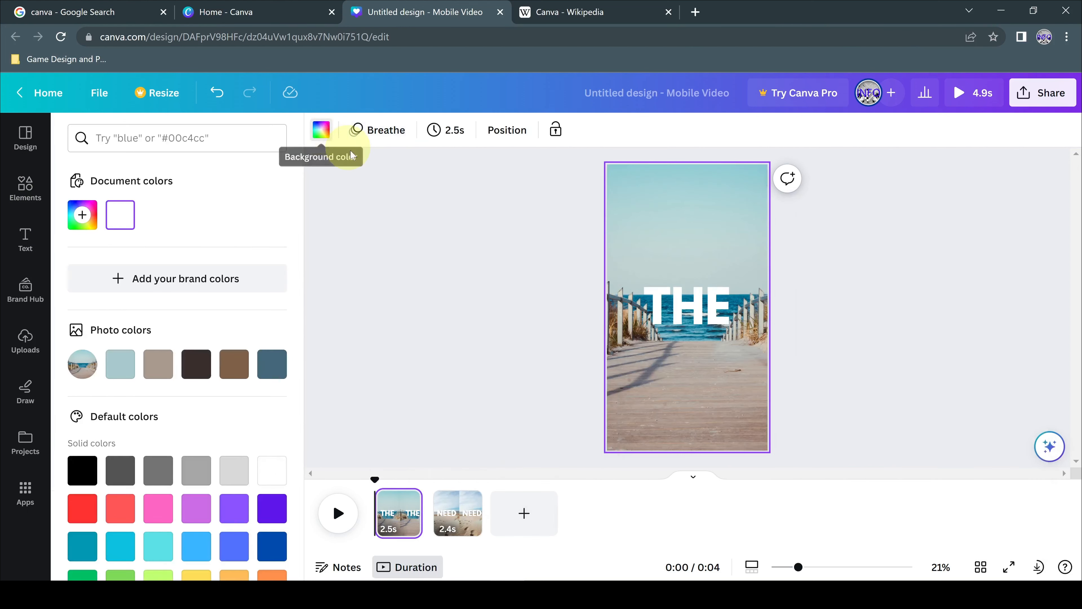
left_click(76, 217)
left_click_drag(145, 309, 133, 285)
left_click(245, 213)
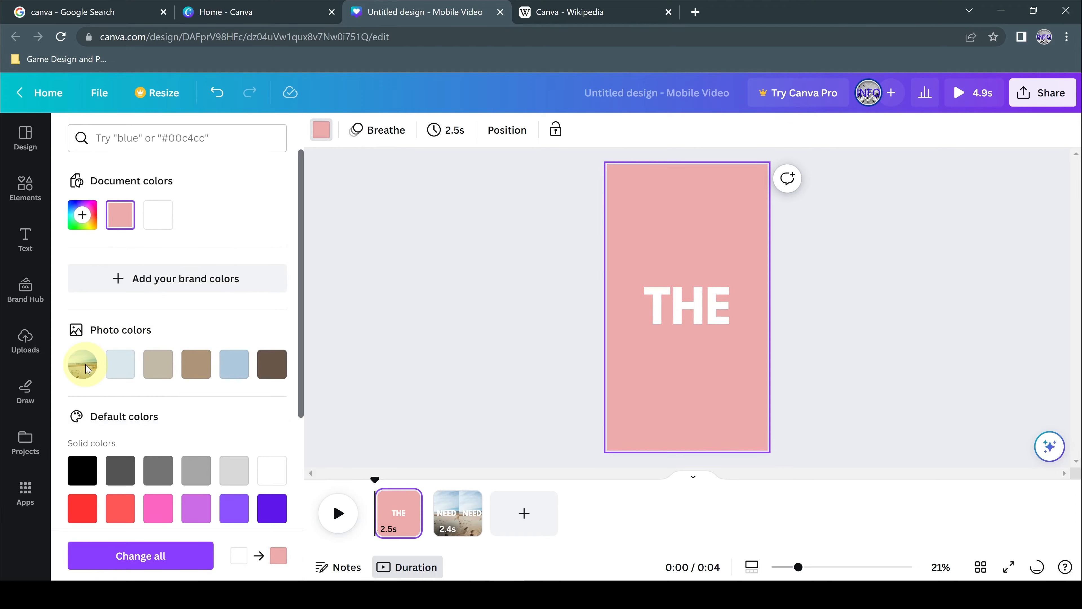
left_click(217, 93)
scroll(271, 384, "down", 5)
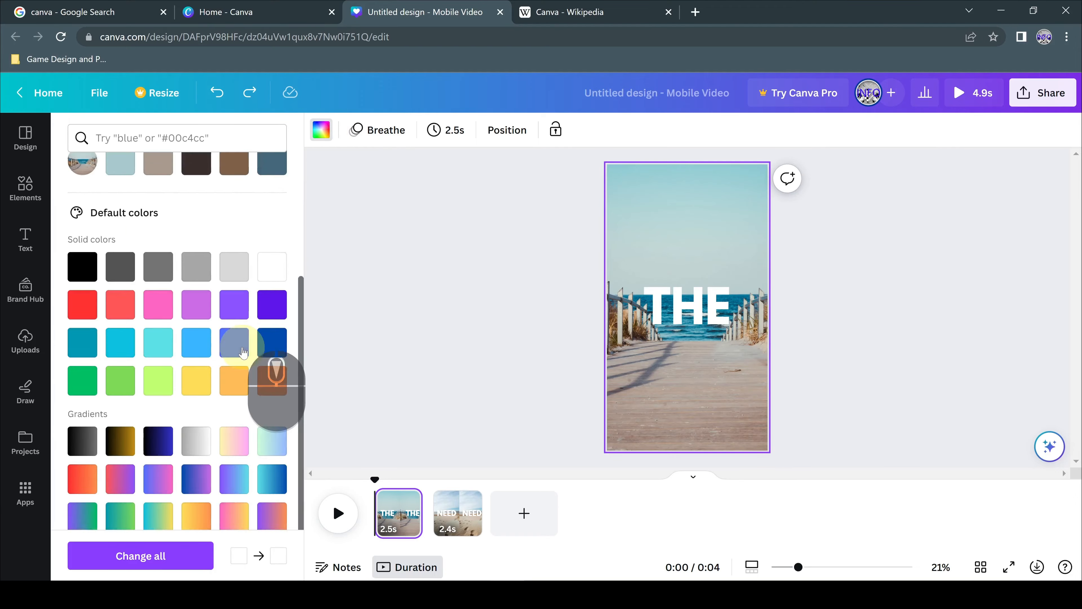
scroll(189, 487, "up", 5)
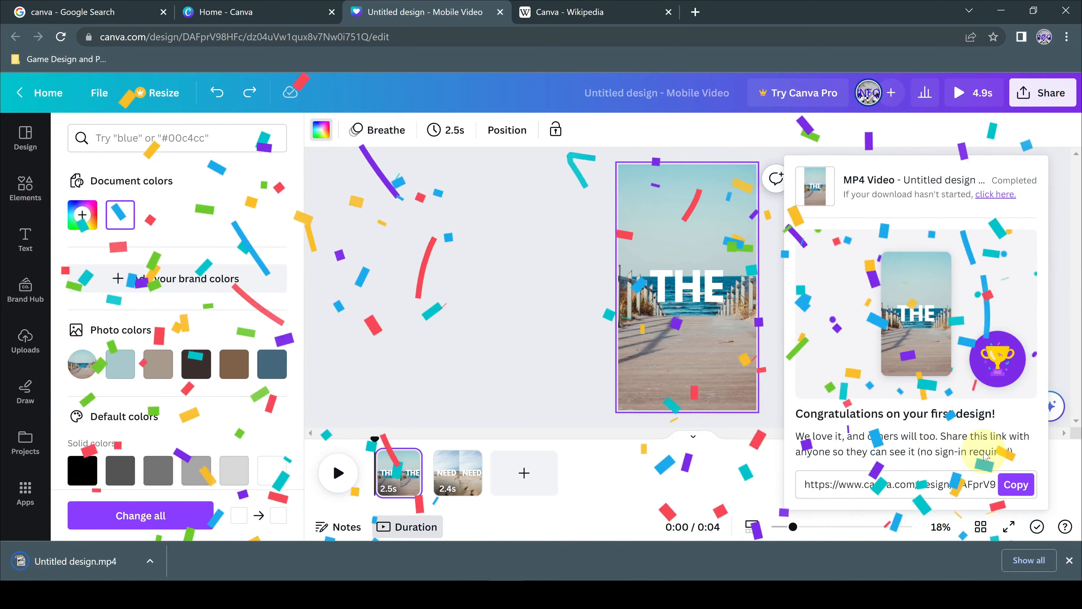
- Show the downloaded Untitled design.mp4 in its folder and place the file on the desktop
left_click(150, 562)
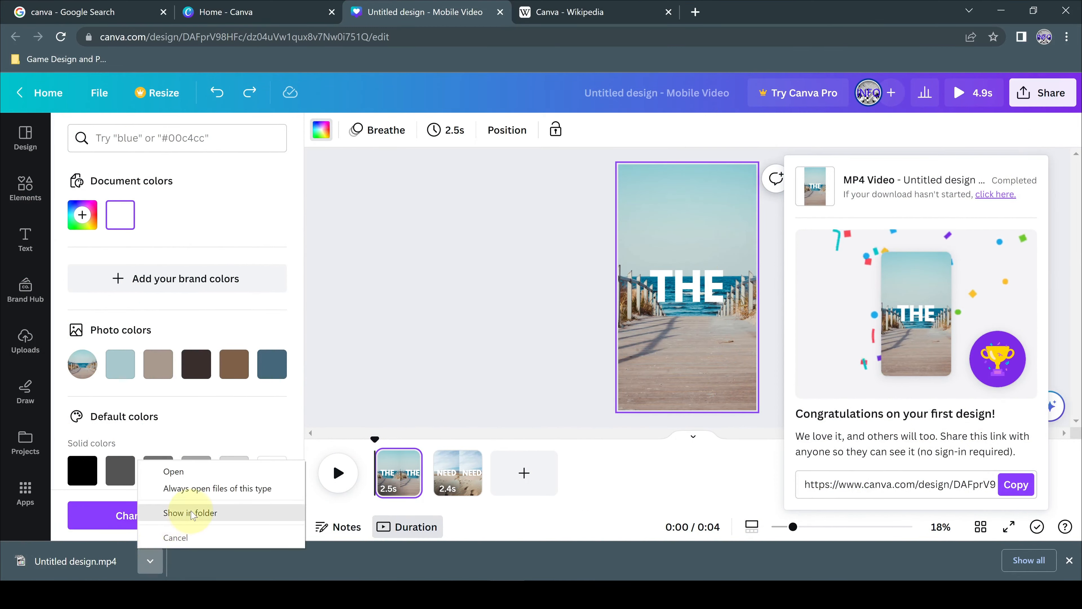
left_click(194, 510)
right_click(190, 181)
left_click(222, 411)
left_click(1081, 595)
right_click(208, 244)
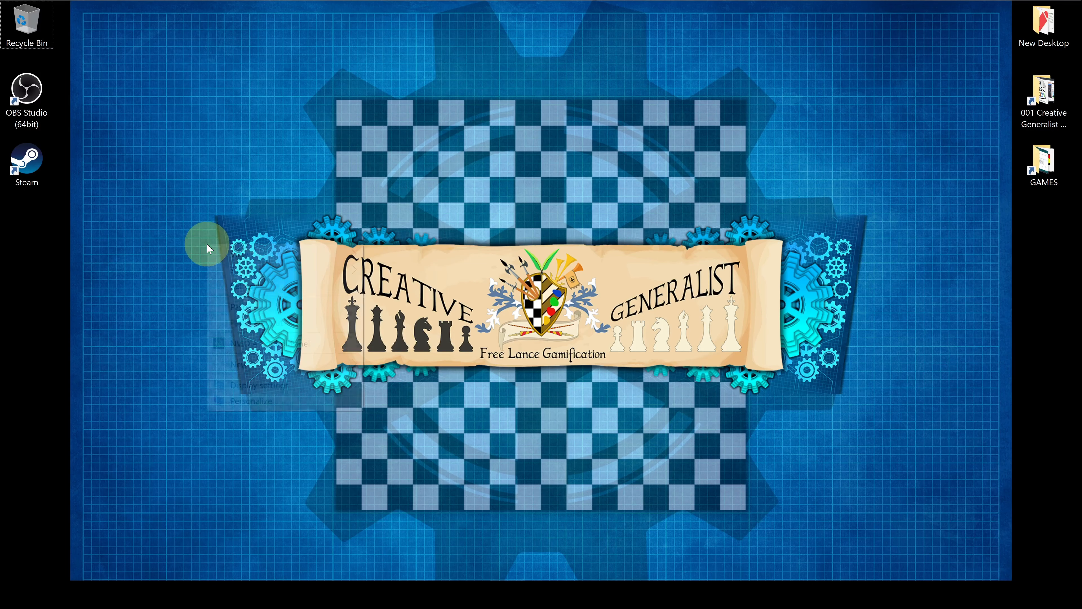
left_click(228, 308)
left_click_drag(227, 267, 31, 248)
- Play the Untitled design video from the desktop, view it in full screen, and close the player
double_click(33, 253)
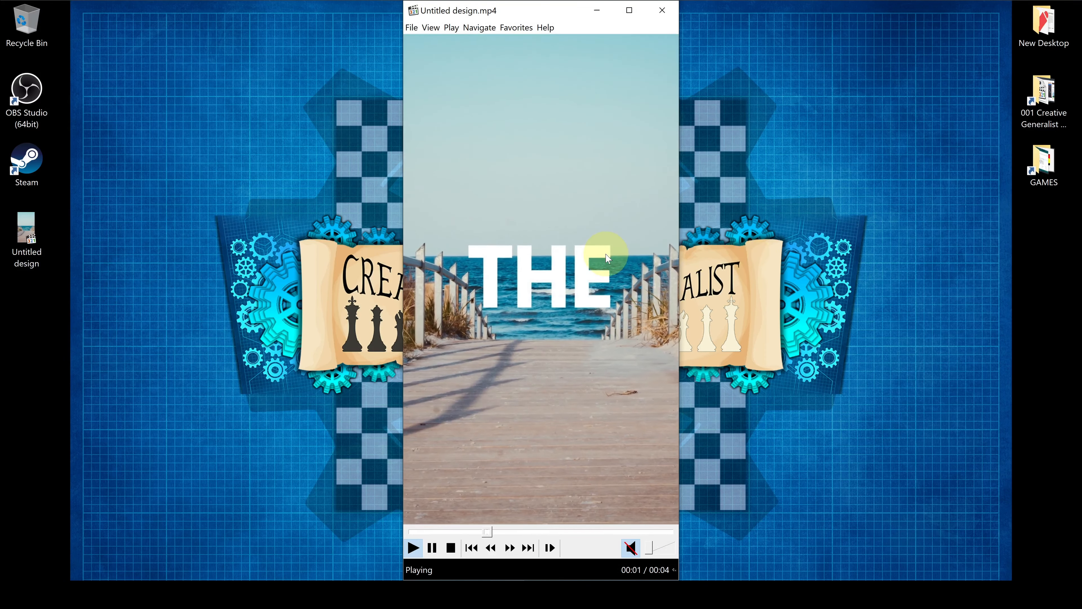
double_click(596, 249)
double_click(666, 277)
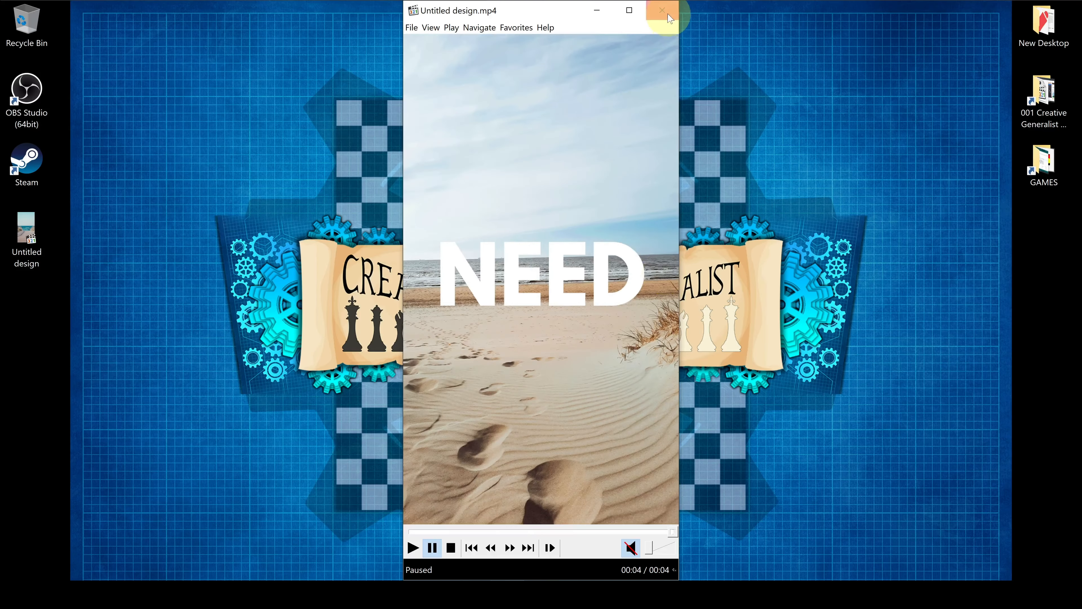
left_click(664, 11)
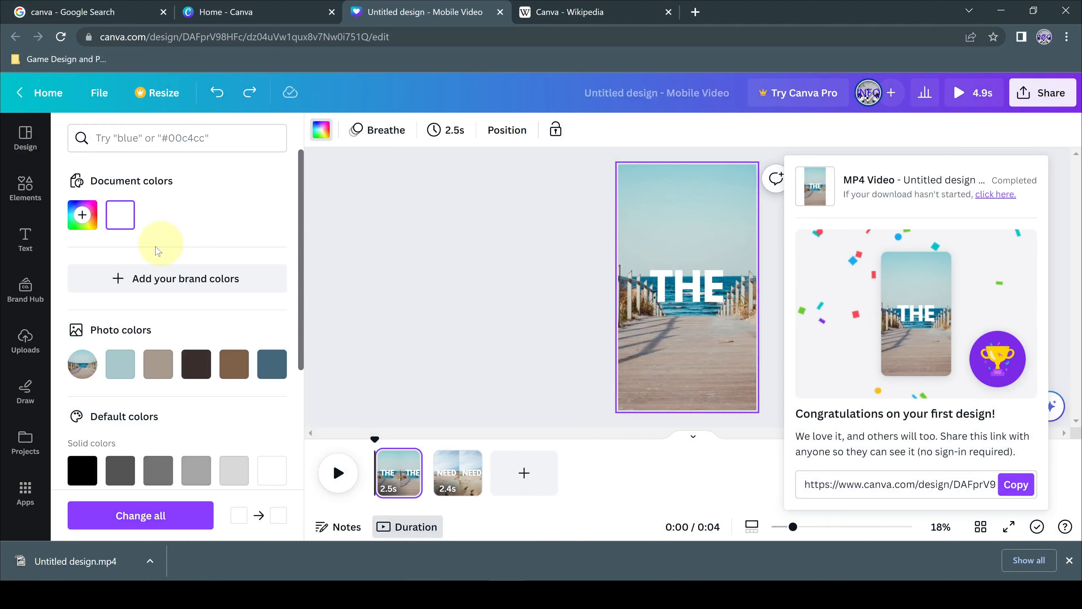
- Look over the design elements, the apps in use, and the featured, trending and popular apps on offer
left_click(25, 189)
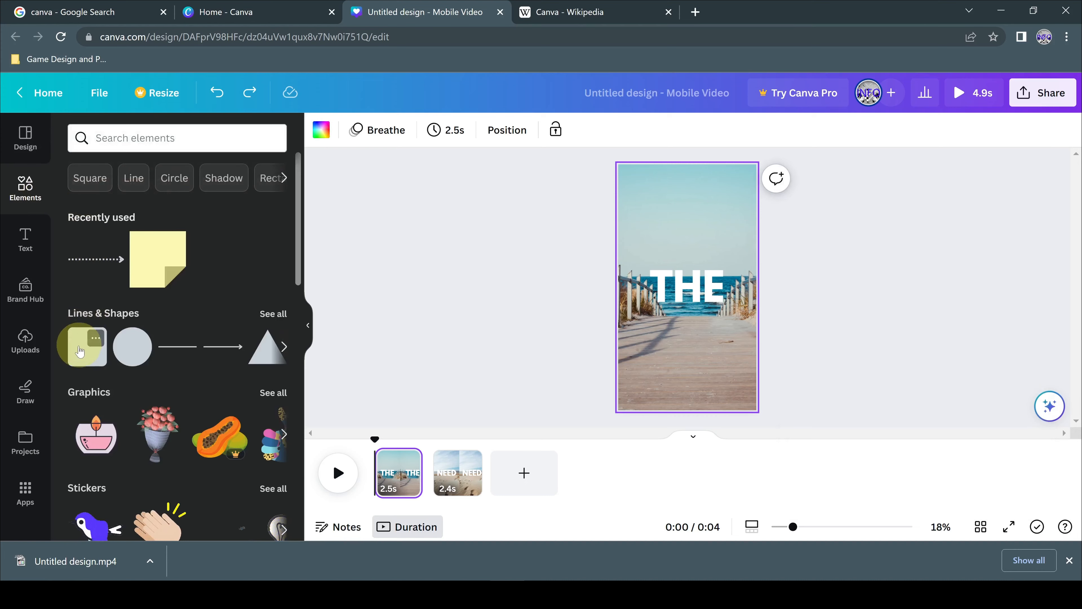
left_click(285, 178)
left_click(25, 492)
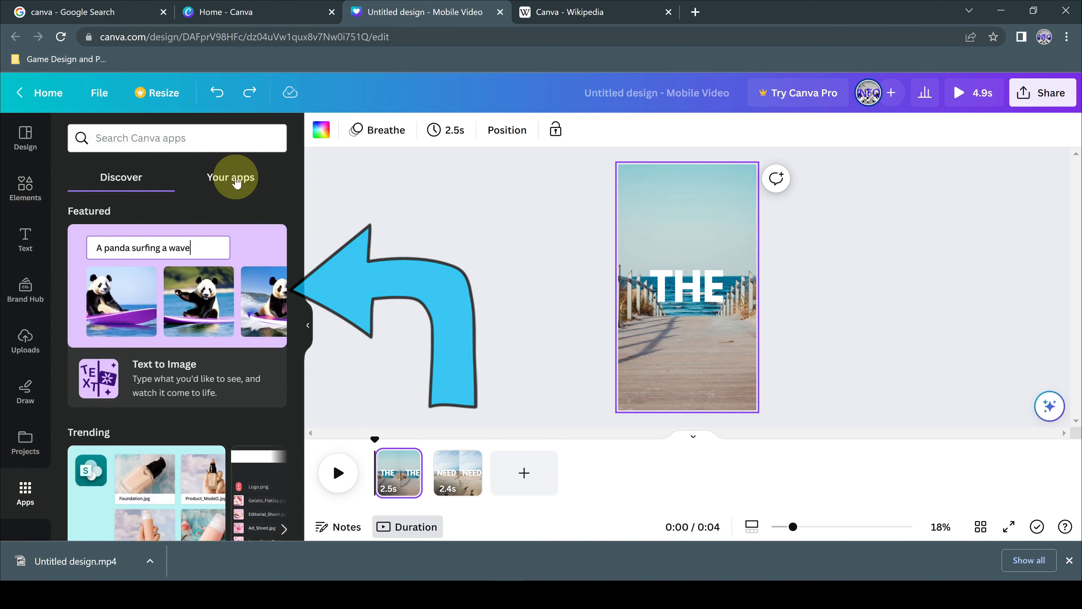
left_click(236, 181)
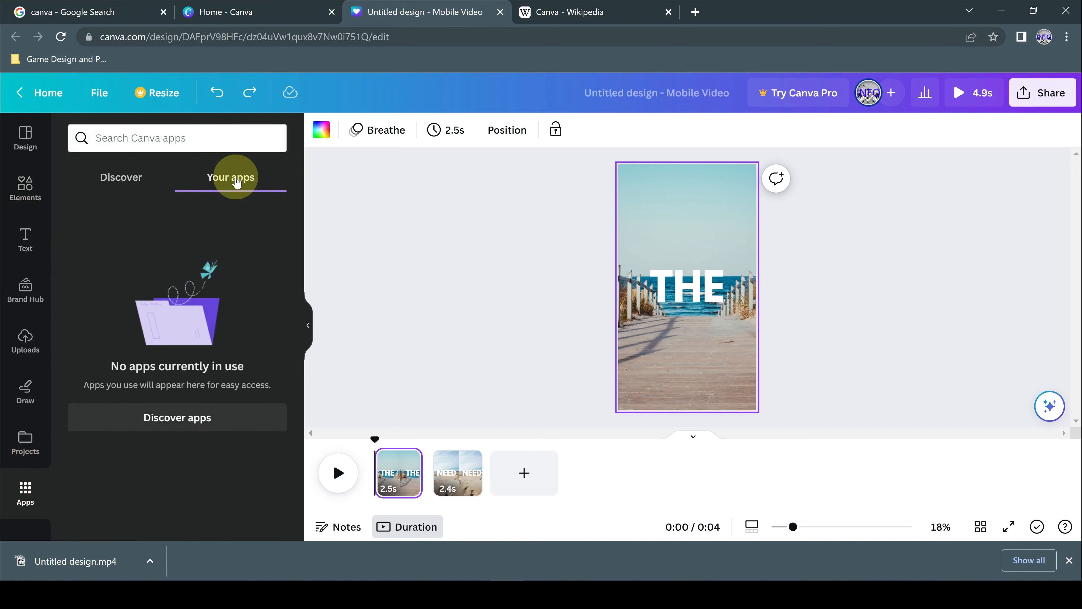
left_click(134, 179)
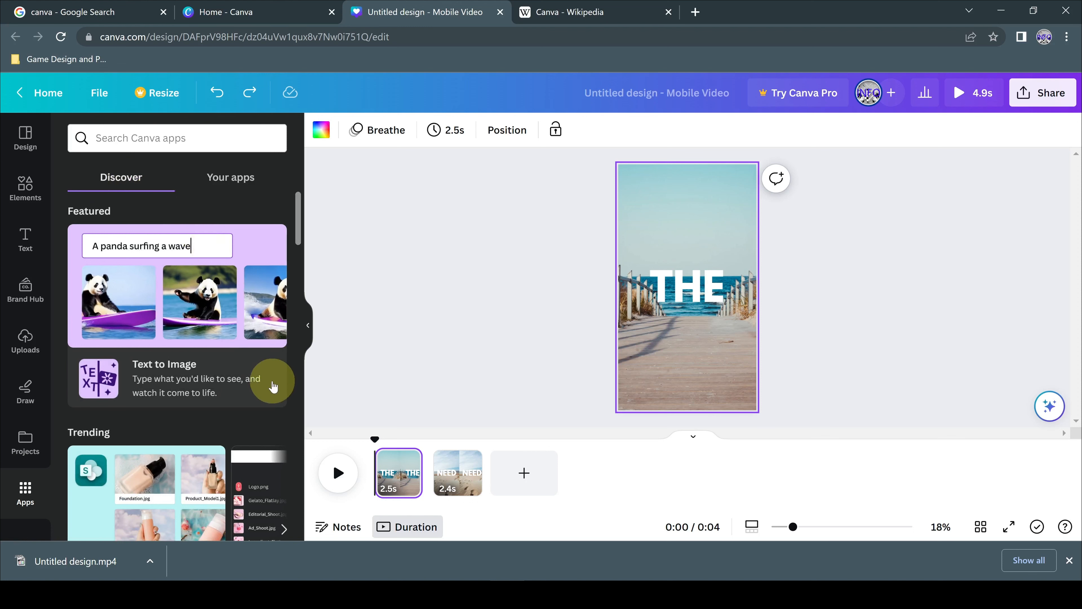
scroll(268, 377, "down", 2)
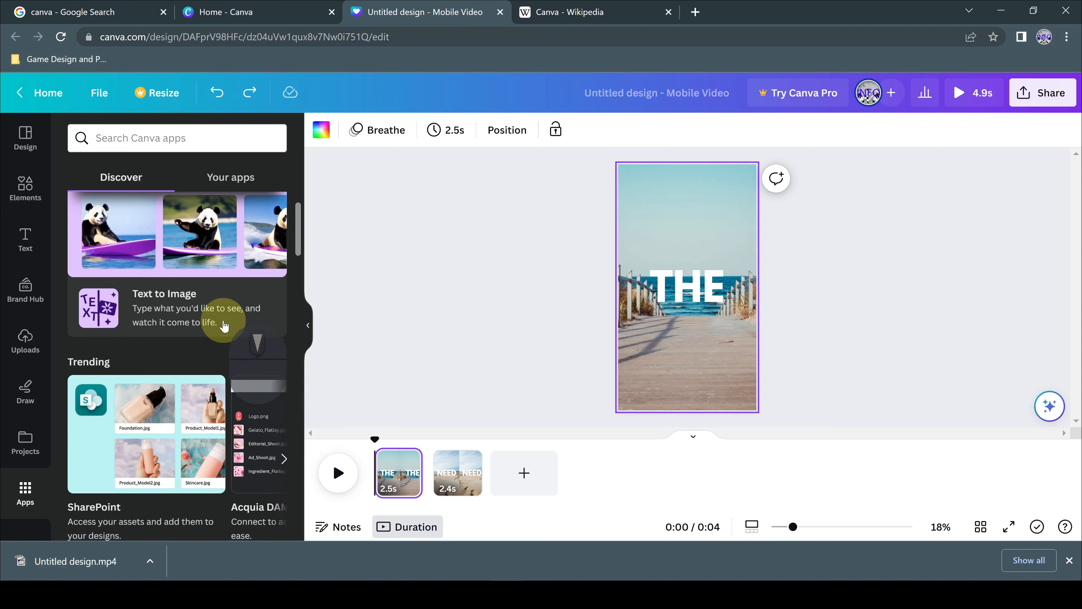
scroll(230, 337, "down", 5)
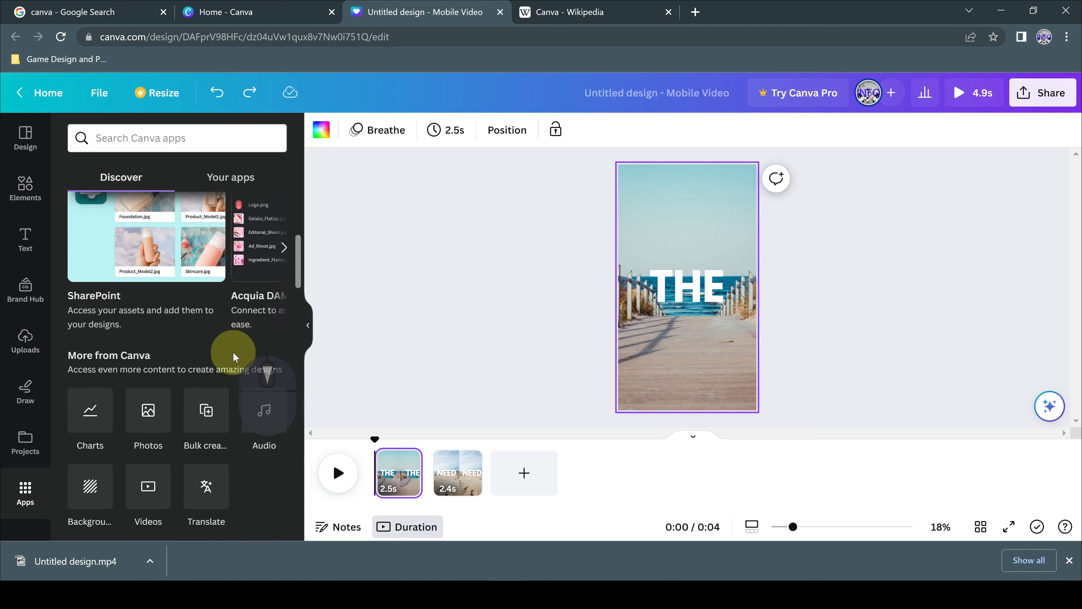
scroll(234, 356, "down", 5)
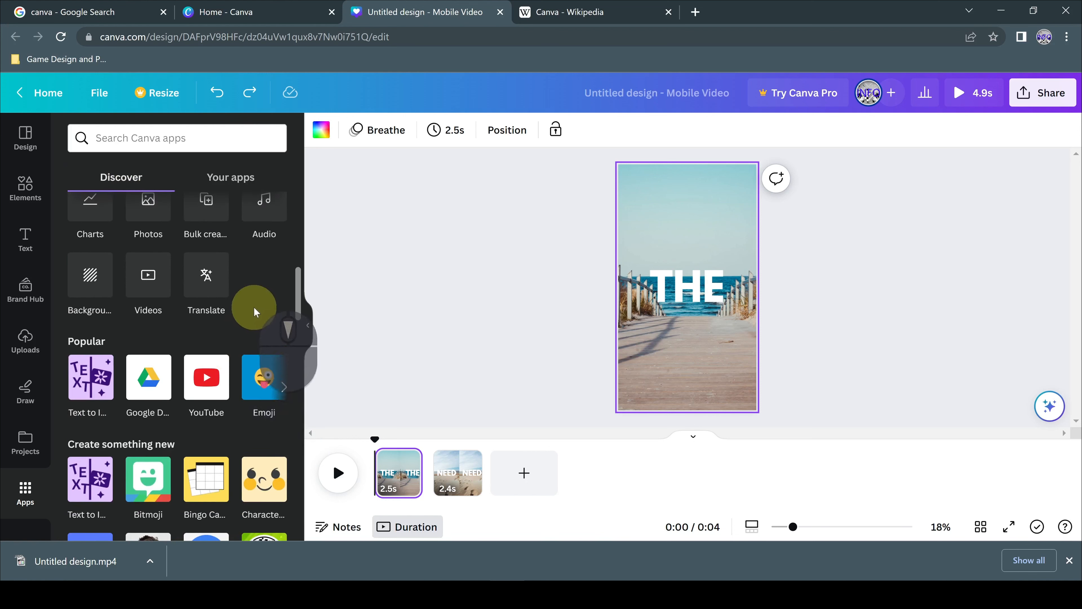
scroll(252, 326, "up", 2)
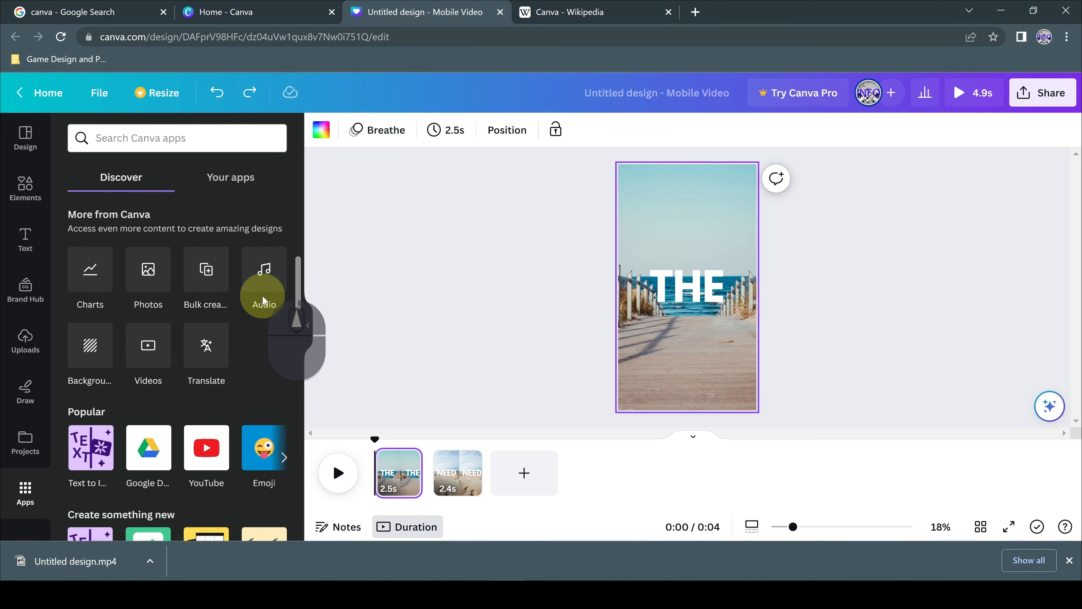
- Find Summer tracks in the Audio app and add the Summer Short BBQ Switcher sound around the transition between the two pages
left_click(265, 284)
scroll(206, 469, "down", 20)
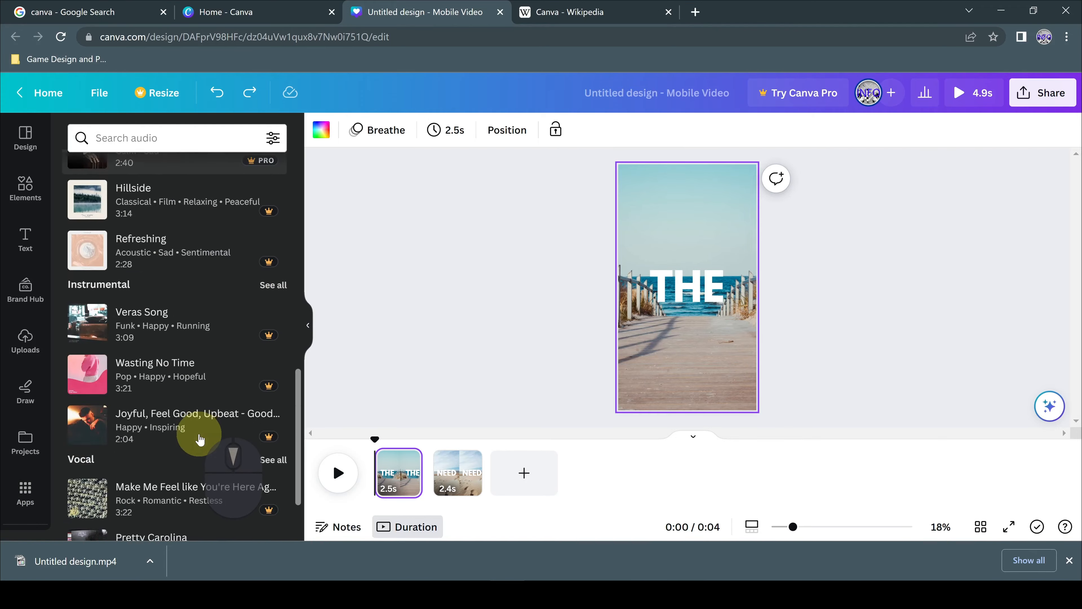
scroll(285, 362, "up", 20)
left_click(261, 175)
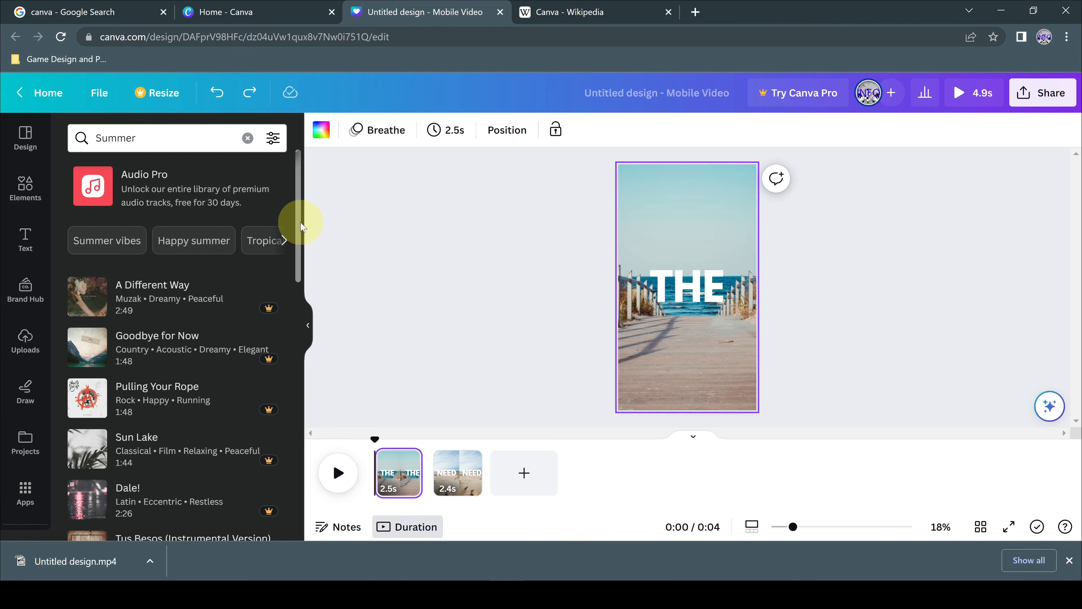
scroll(278, 510, "down", 5)
left_click_drag(161, 378, 428, 486)
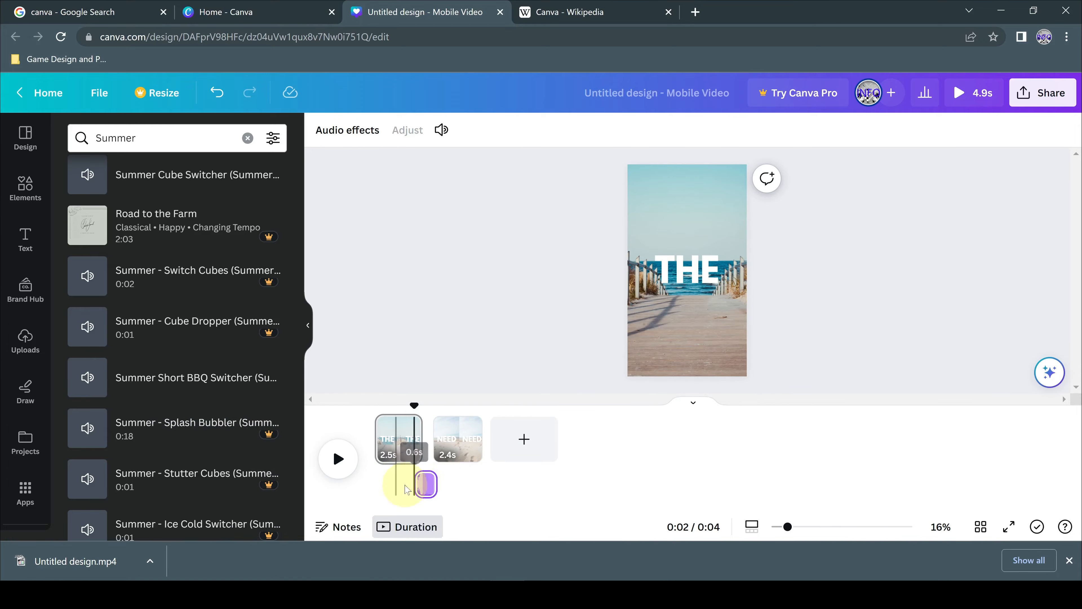
- Clear the Summer search, browse the audio categories and type filters, and list instrumental tracks
scroll(219, 457, "down", 20)
scroll(220, 465, "up", 15)
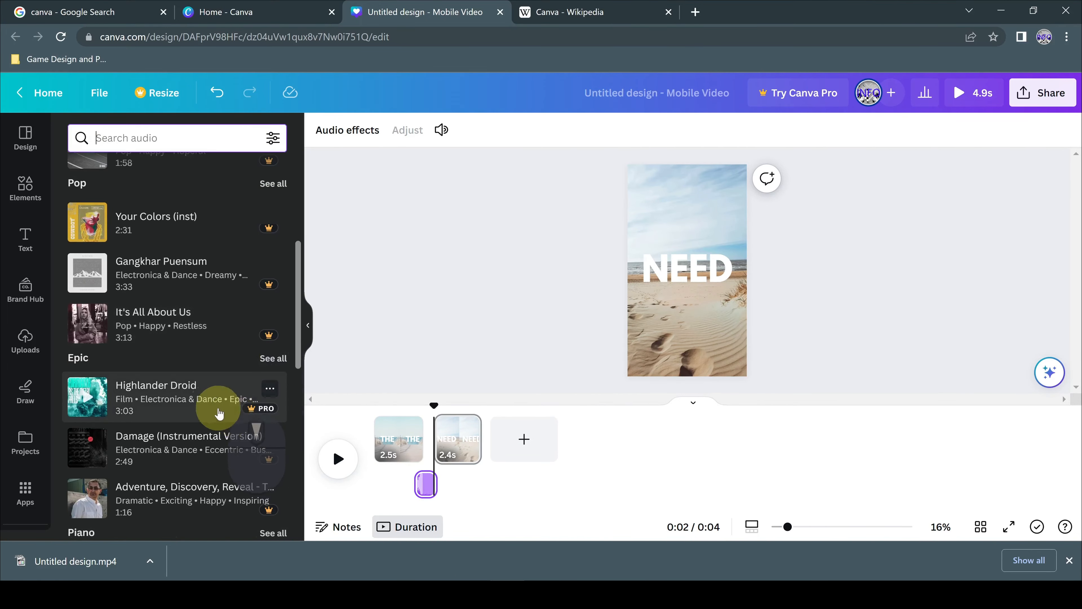
scroll(299, 469, "down", 10)
scroll(290, 527, "up", 3)
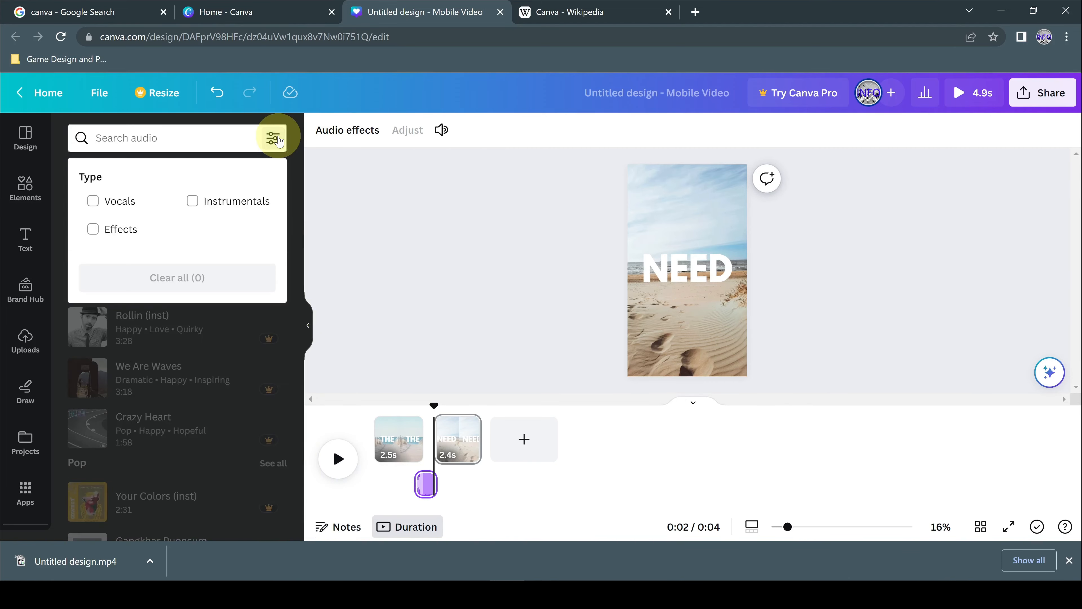
left_click(309, 198)
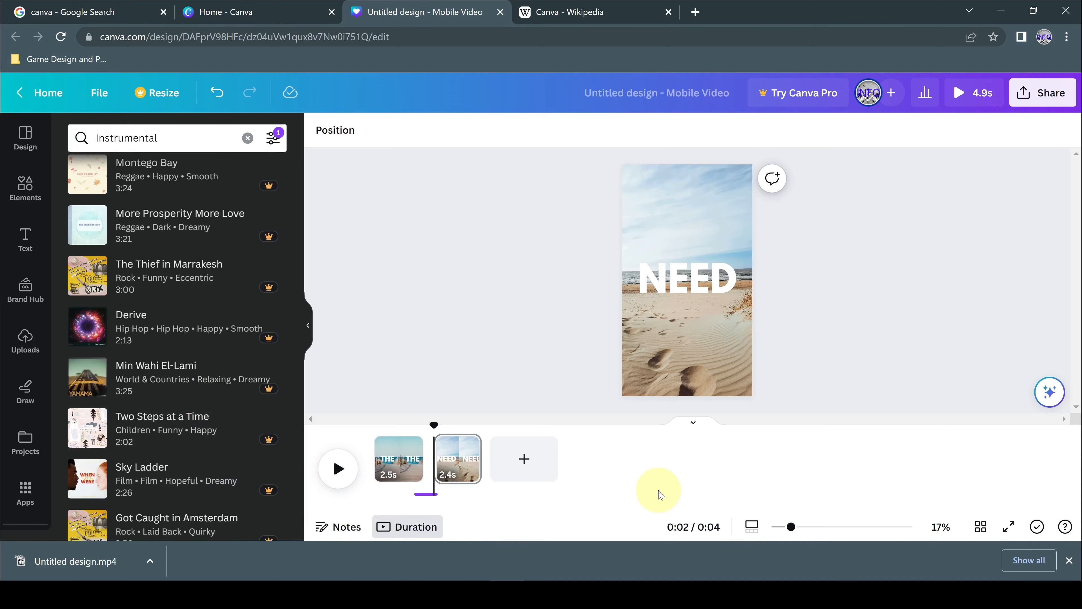
- Delete the audio track that spans the transition between the two video pages
right_click(427, 494)
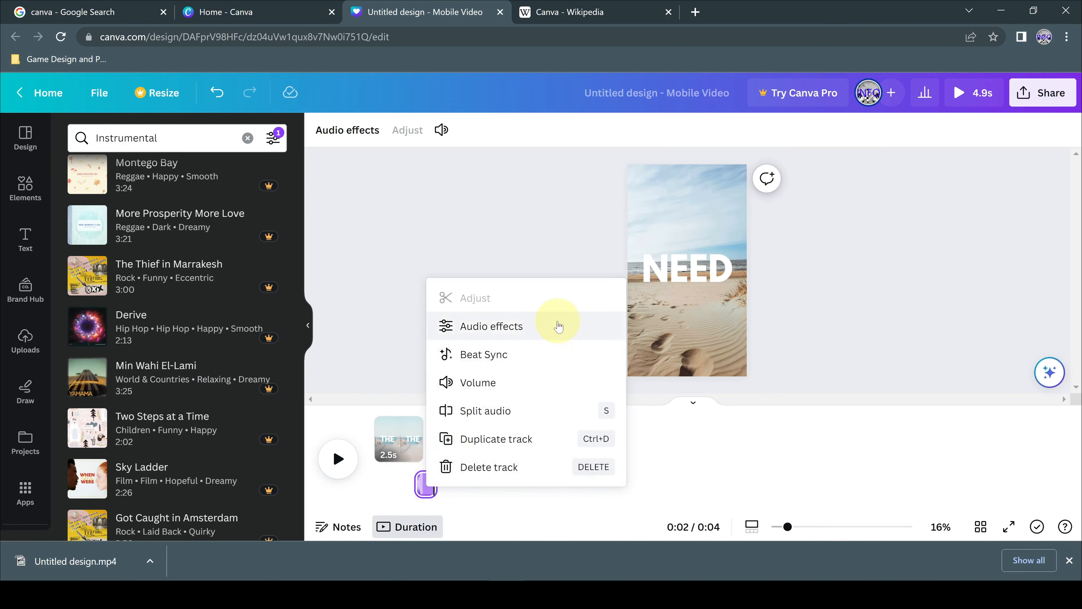
left_click(550, 467)
- Find summer pictures in the Photos app and add one of them to the mobile video
left_click(25, 187)
left_click(25, 494)
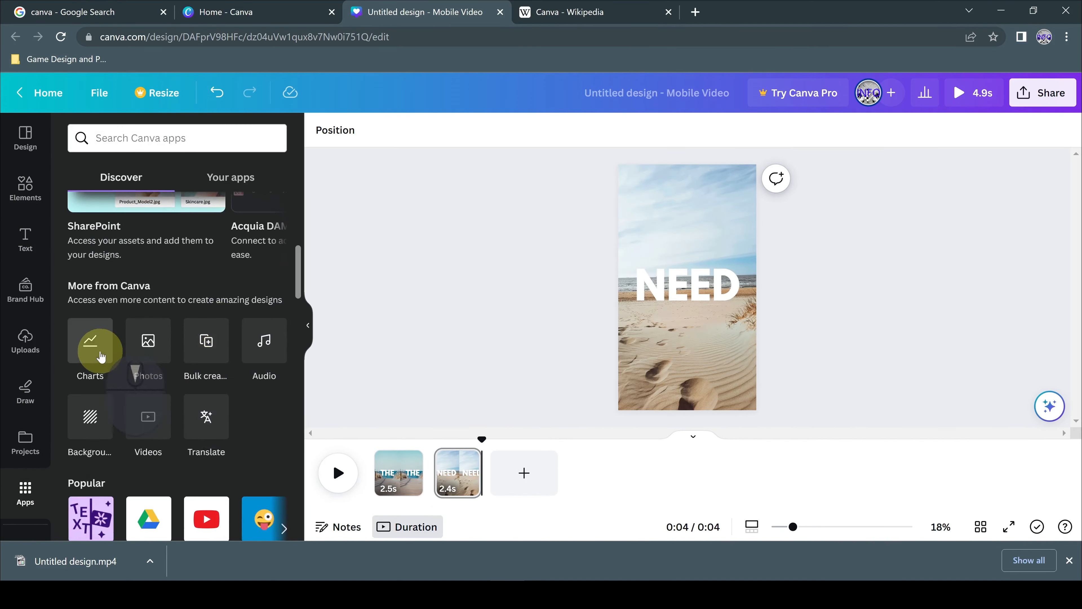
left_click(150, 345)
scroll(264, 405, "down", 5)
scroll(264, 405, "up", 5)
left_click(150, 138)
type("summer")
key("Return")
left_click(132, 323)
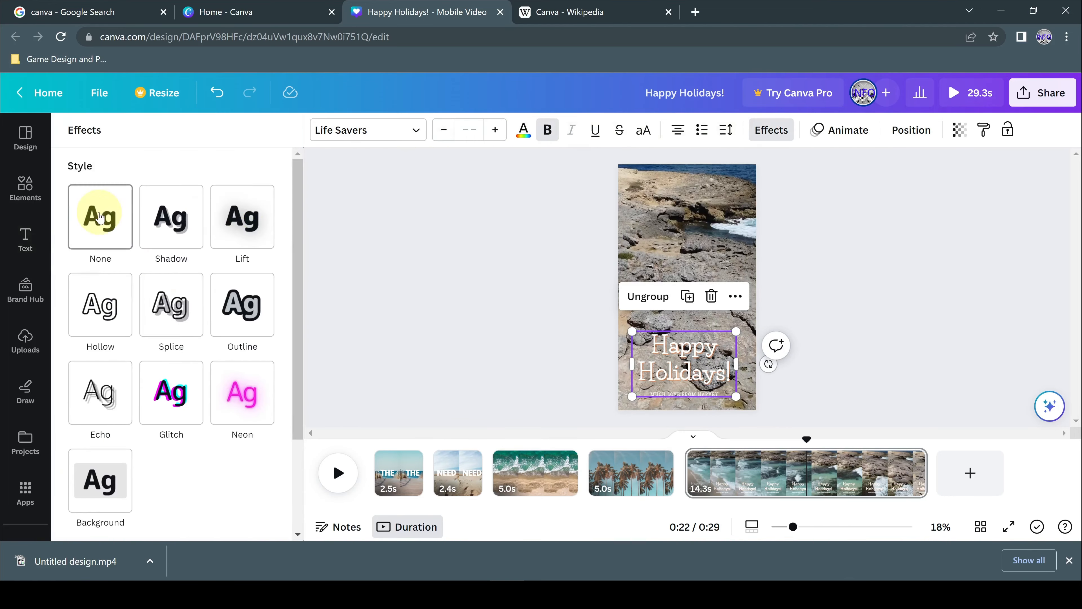
- Look through the text effects and element animations, apply the Neon animation to the Happy Holidays! text, and play the page back
scroll(210, 380, "down", 5)
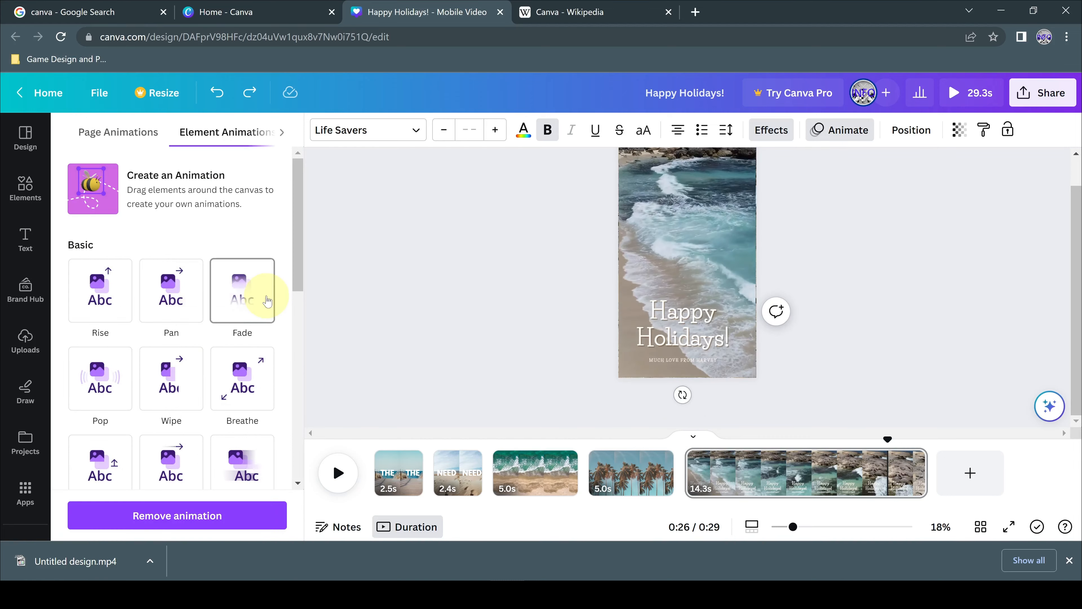
scroll(193, 384, "down", 3)
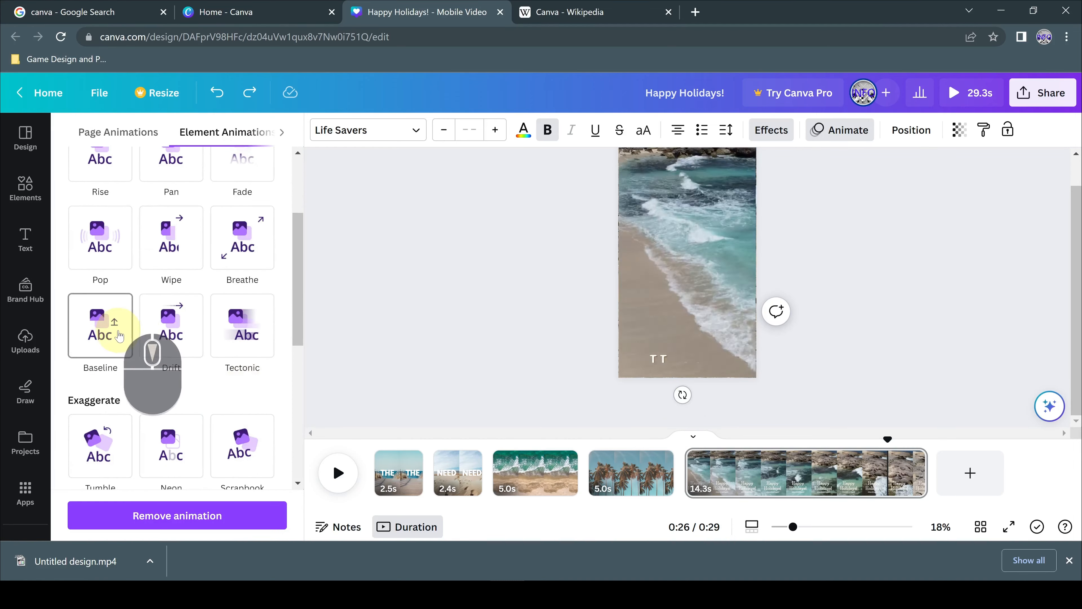
scroll(197, 345, "down", 3)
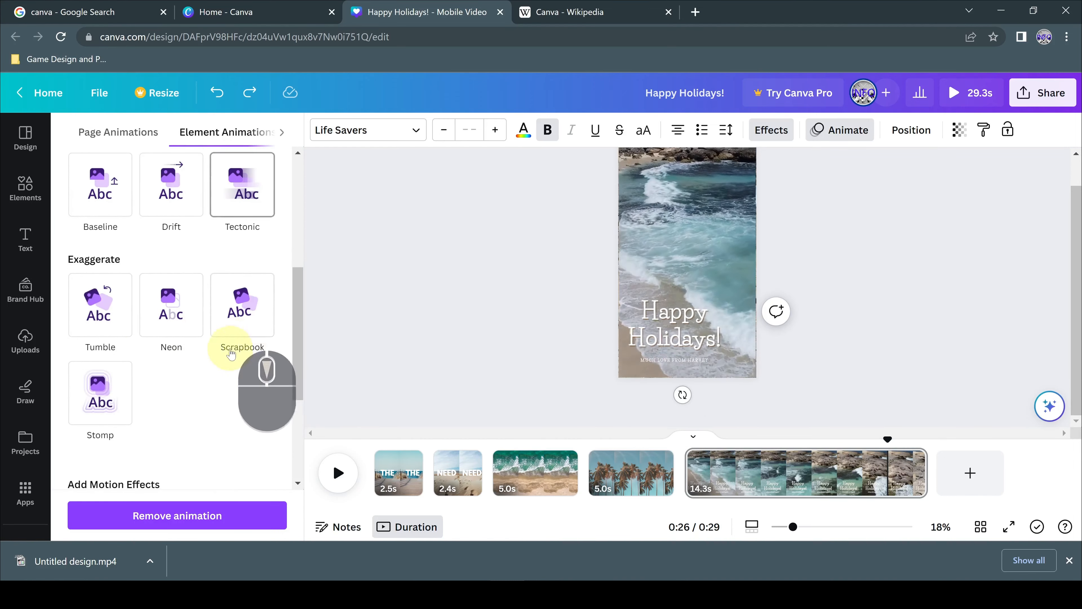
left_click(176, 333)
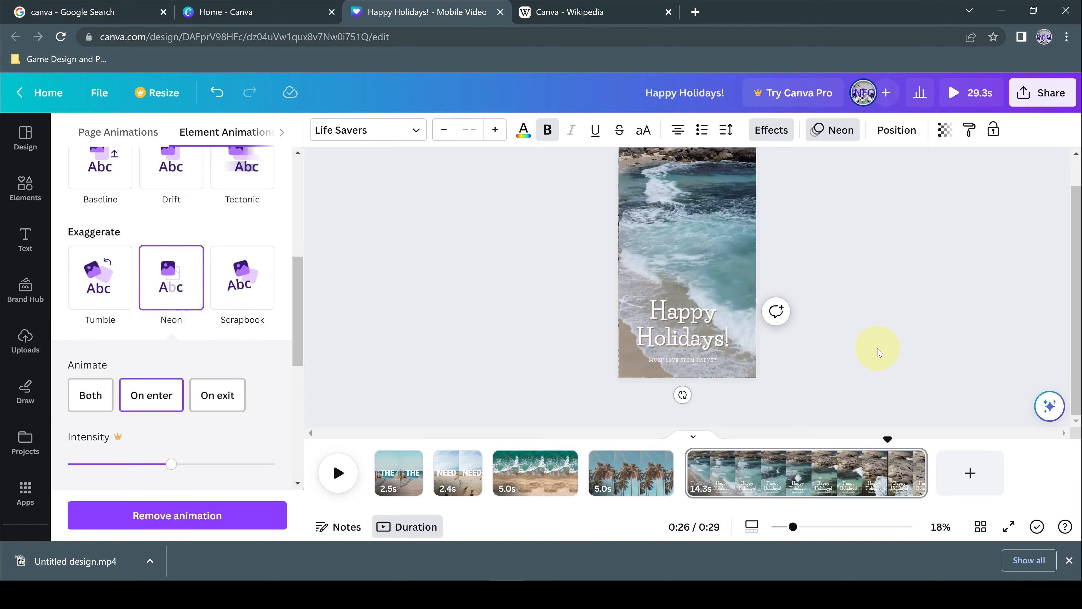
scroll(245, 429, "down", 5)
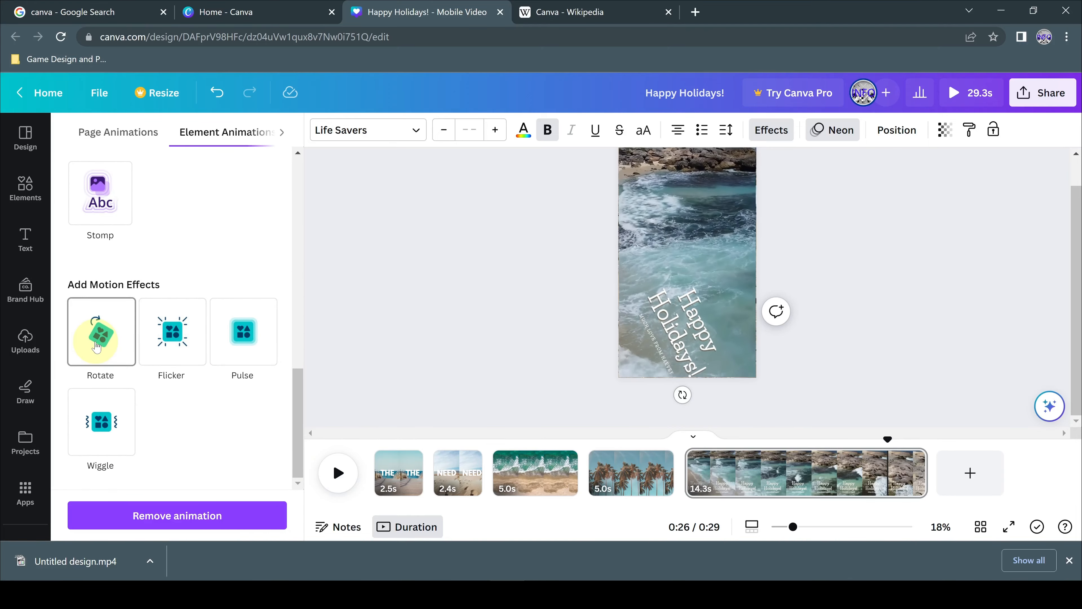
left_click(338, 472)
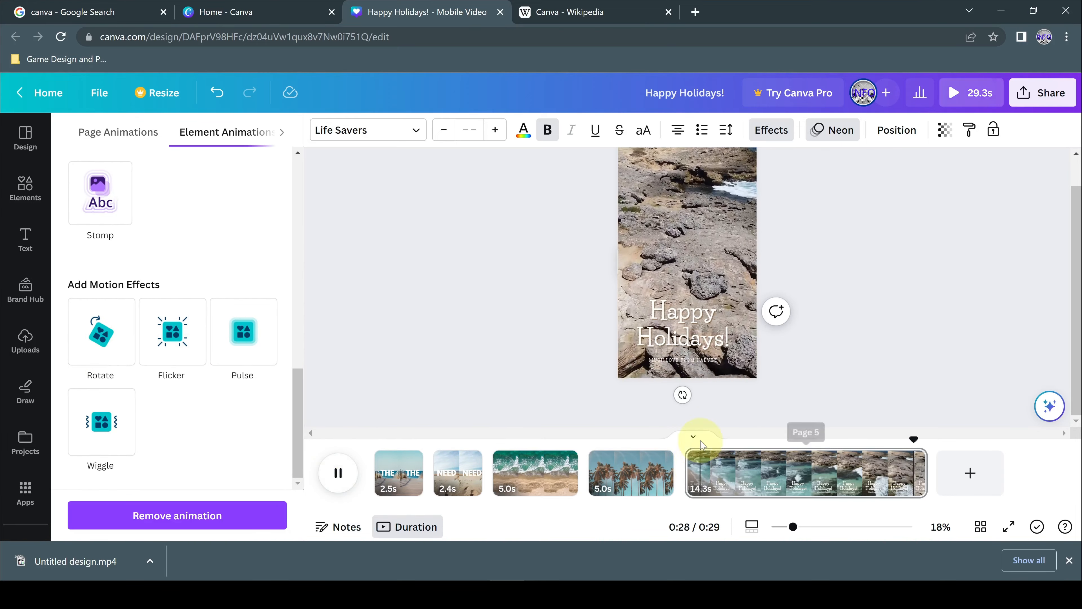
left_click(339, 473)
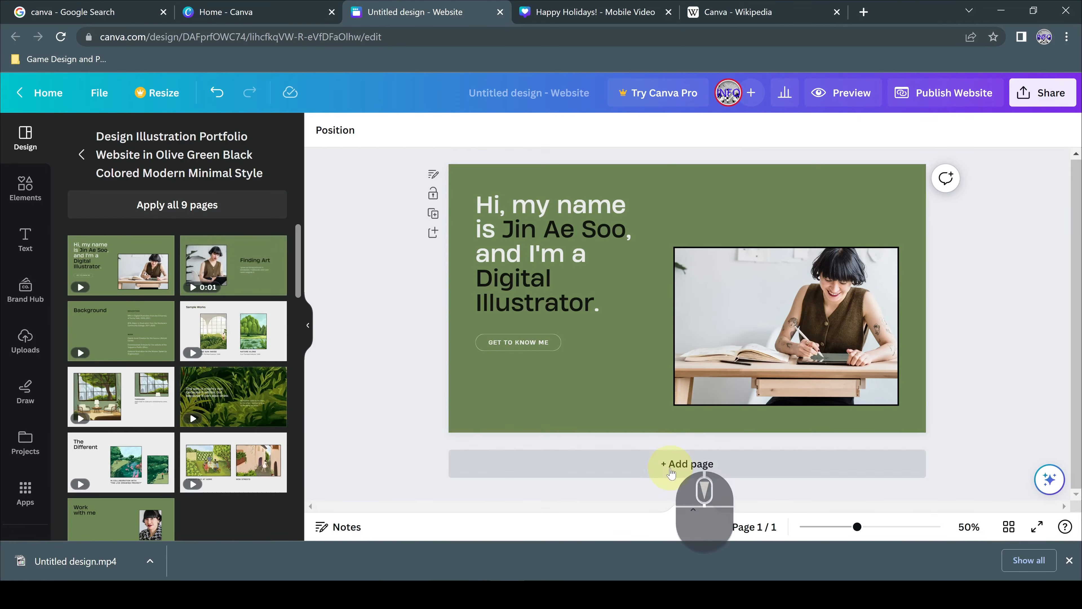
- Add the Finding Art template page to the website and replace its picture with a sketching photo found under "drawing woman"
left_click(120, 326)
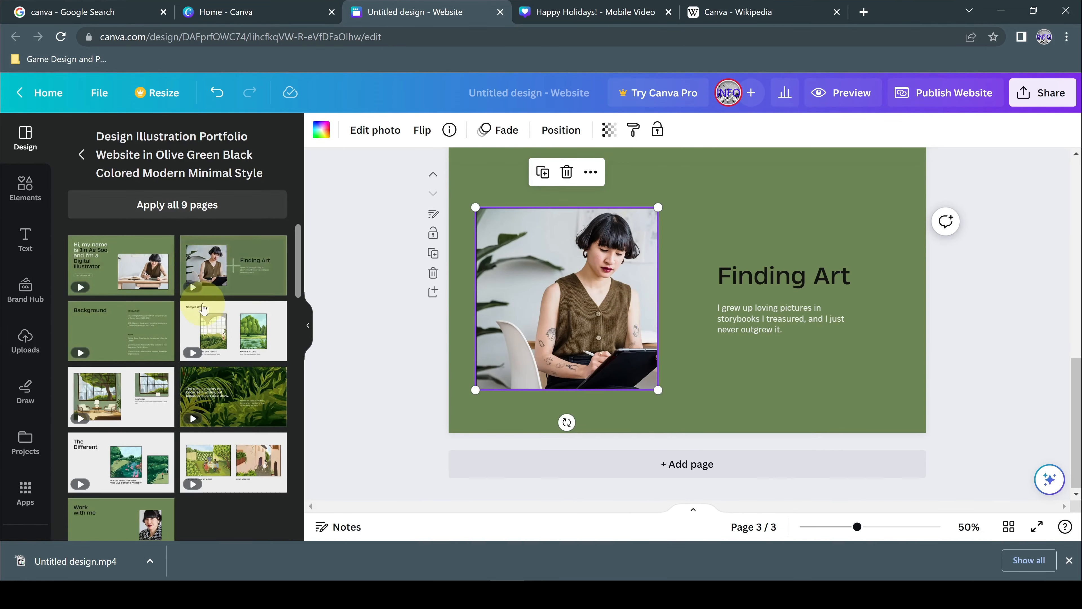
left_click(25, 187)
left_click(96, 399)
left_click(156, 164)
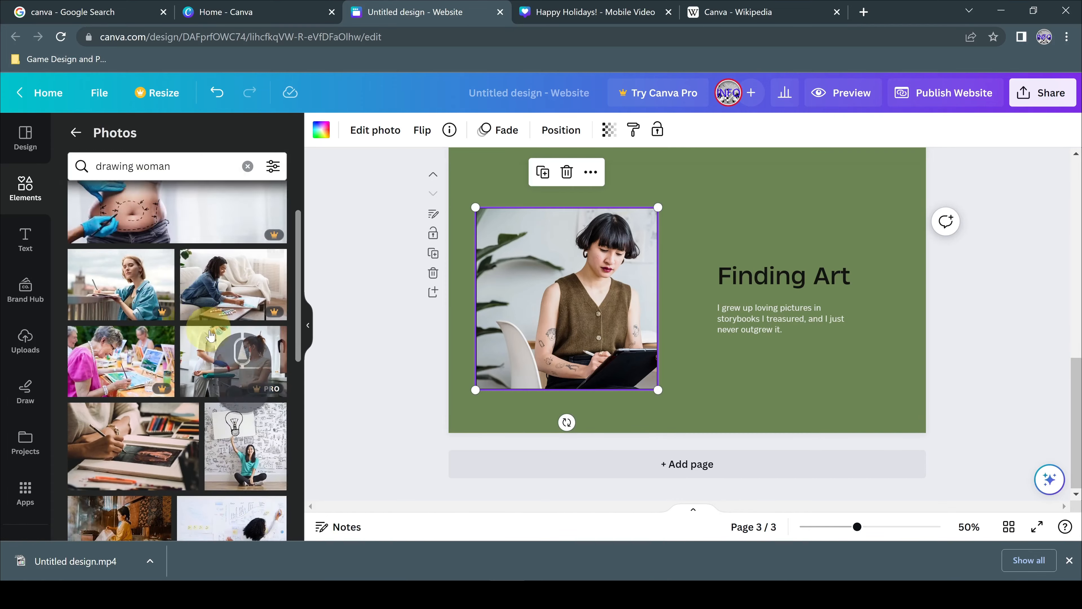
left_click_drag(232, 328, 496, 181)
scroll(1004, 299, "up", 10)
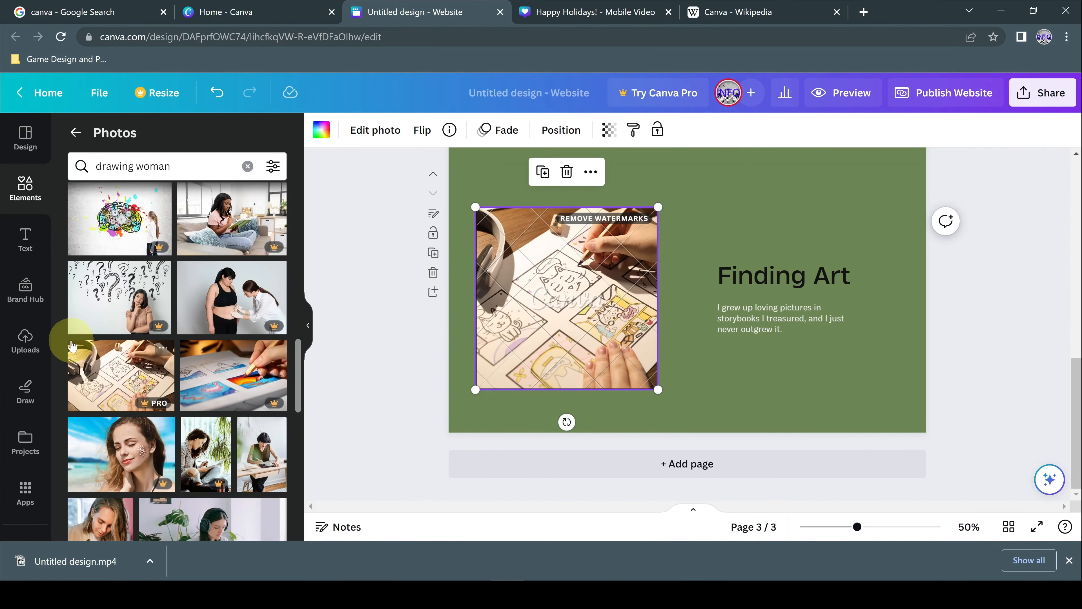
- Bring the MS Paint Tutorials image from the desktop onto the last Finding Art page as an upload, and maximize the browser again
left_click(25, 340)
left_click(272, 172)
left_click(430, 200)
left_click(1023, 9)
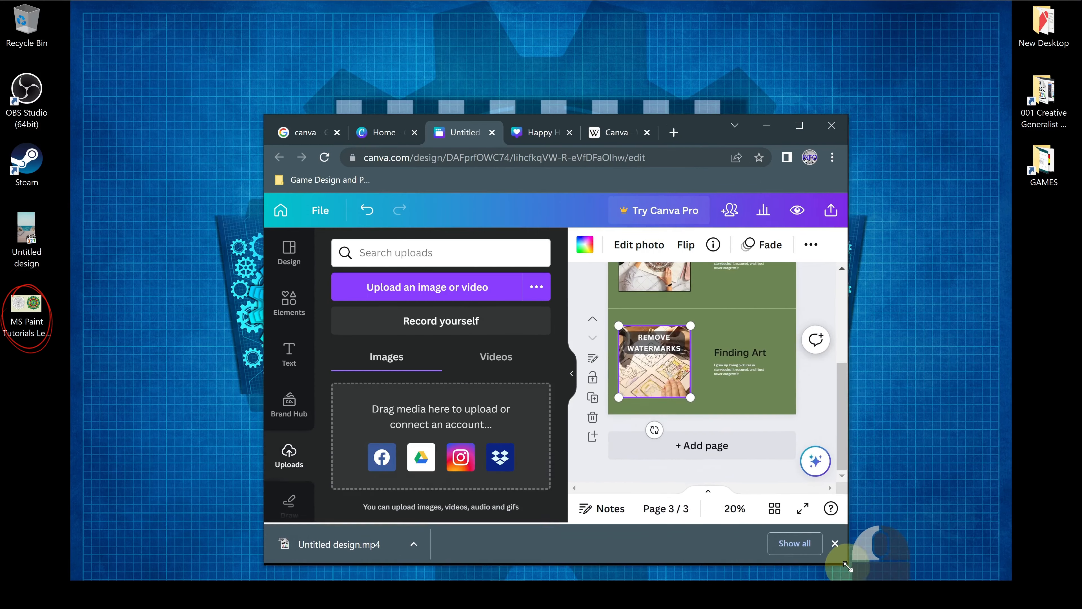
left_click_drag(23, 315, 738, 398)
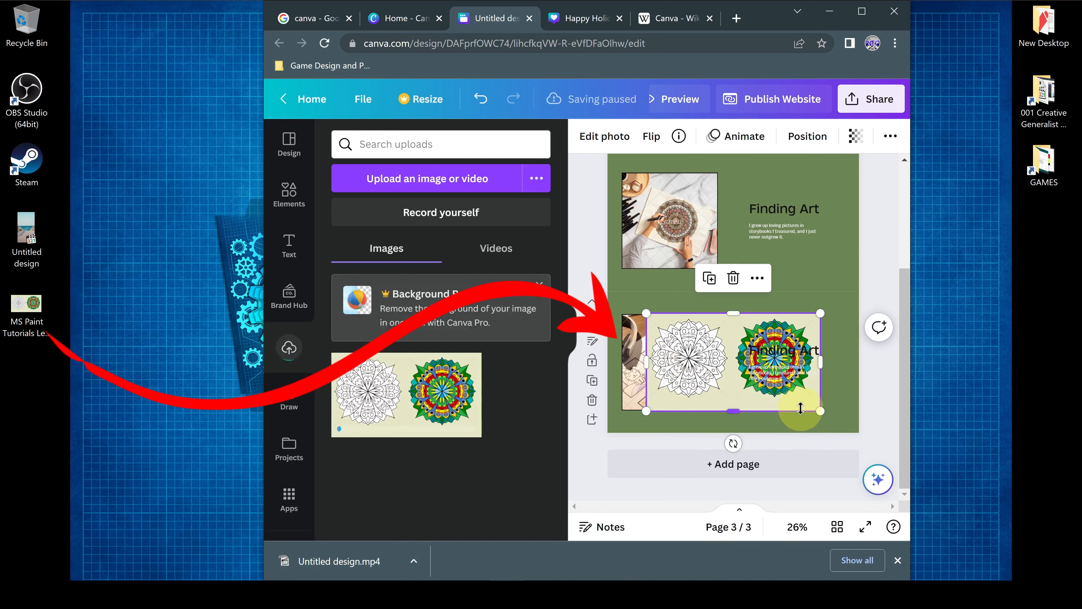
left_click(862, 11)
scroll(855, 391, "down", 3)
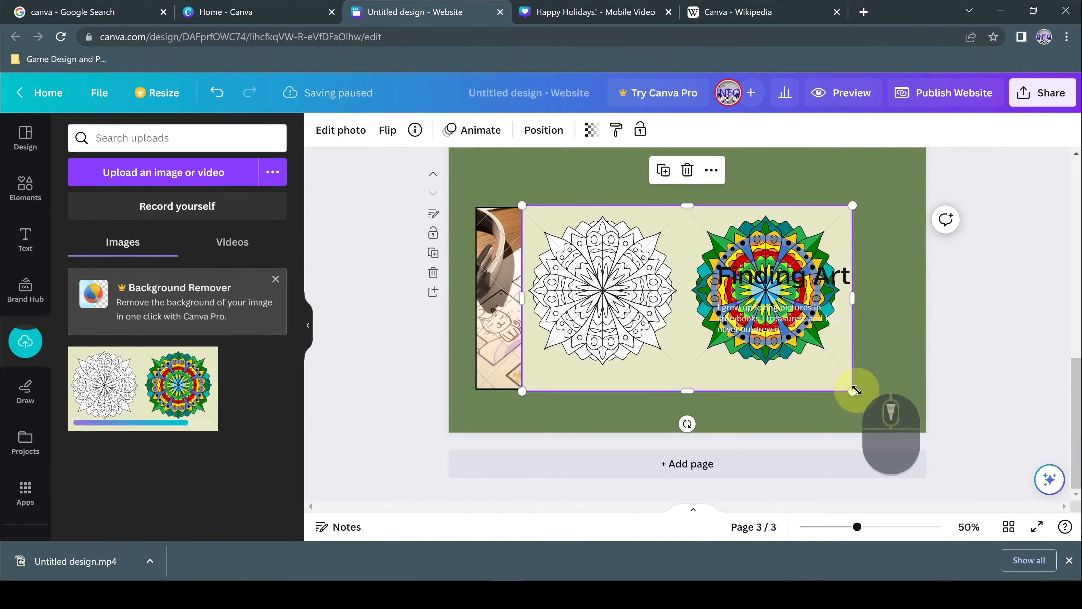
- Crop the uploaded mandala image to its coloured half and place it in the Finding Art picture frame
left_click_drag(817, 378, 764, 374)
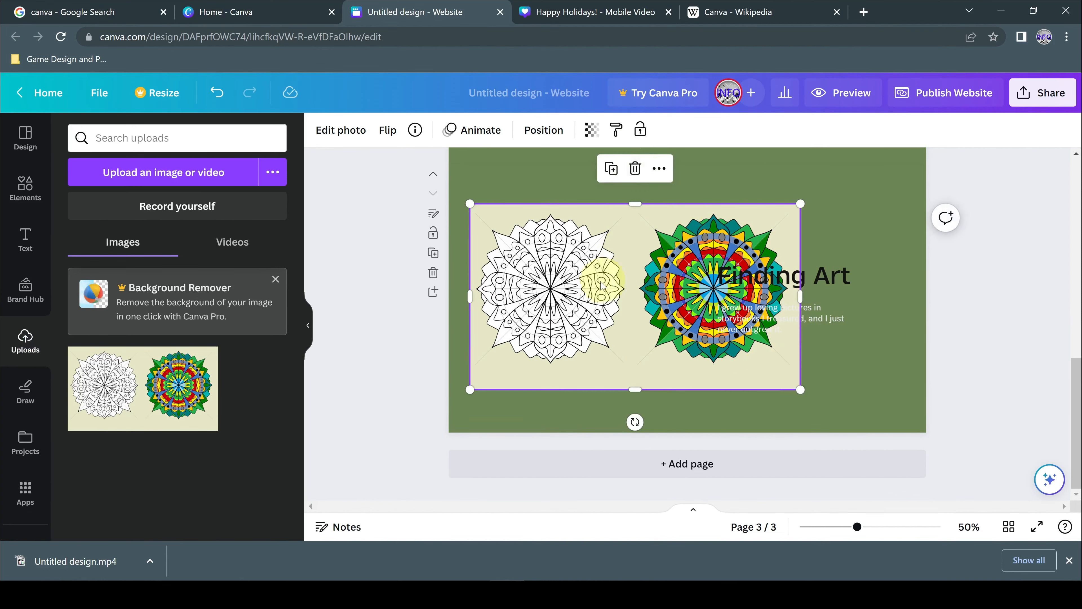
left_click_drag(470, 296, 629, 295)
left_click_drag(727, 358, 590, 351)
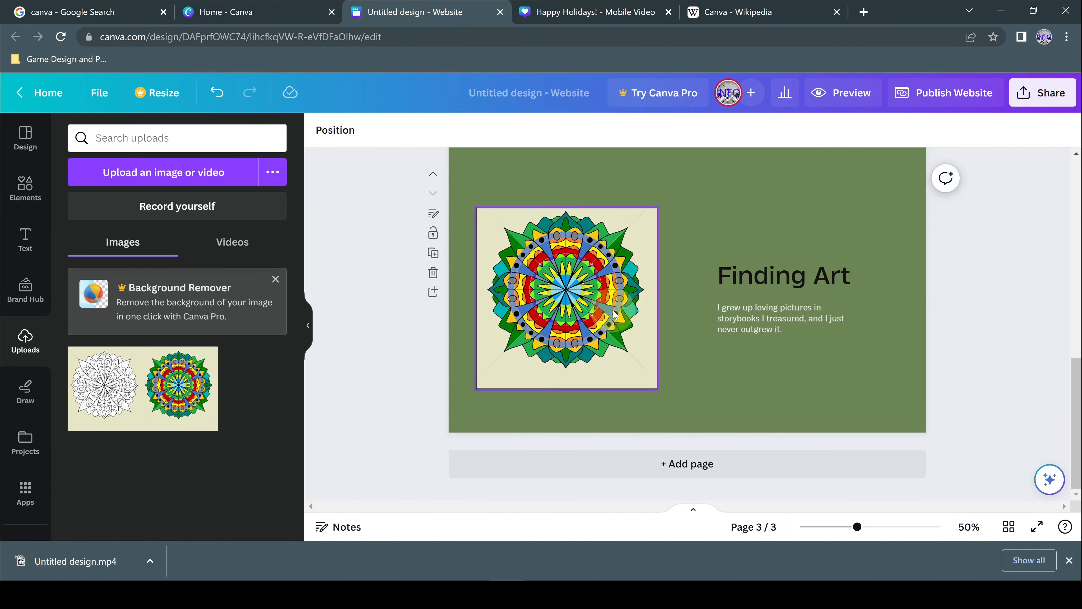
- Create a new Education Website and apply the Instructions page of the Green Yellow Pink Objects Education Website template
left_click(294, 11)
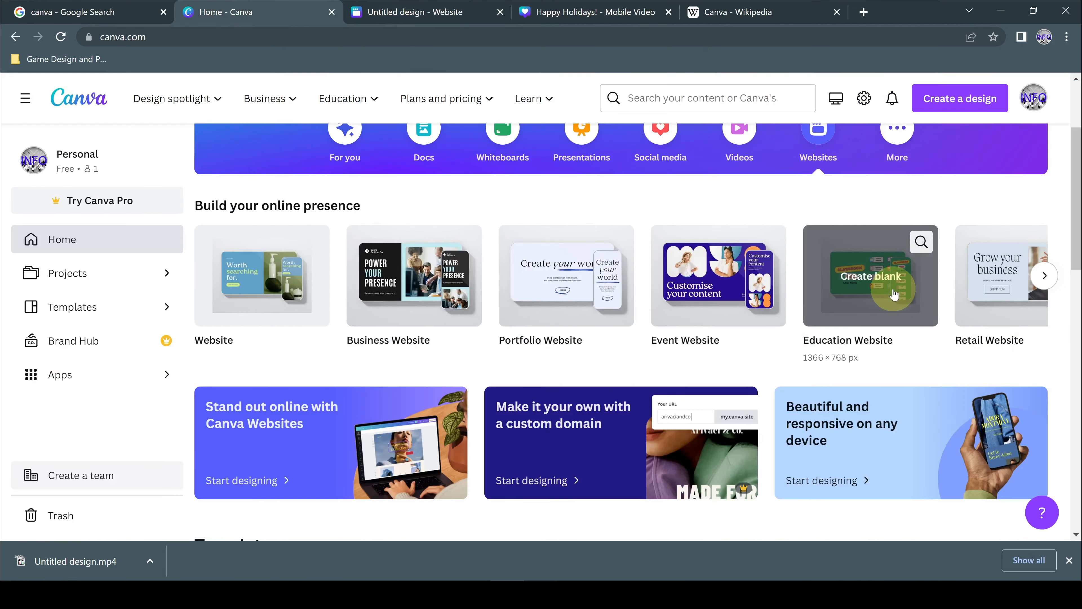
left_click(895, 290)
left_click(285, 328)
left_click(133, 315)
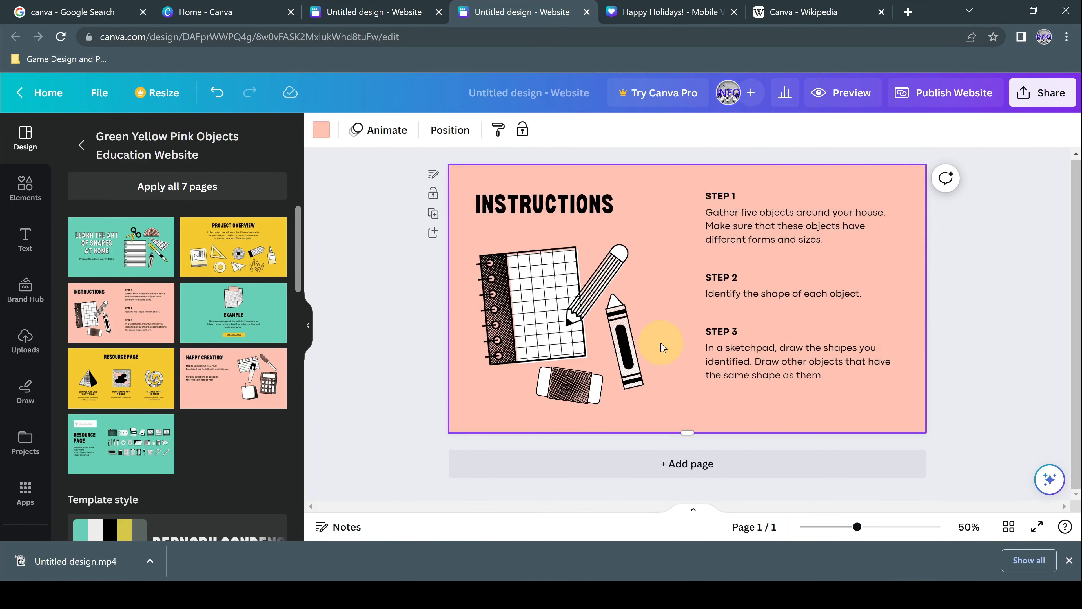
- Add the Project Overview and Learn the Art of Shapes at Home template pages as new pages
scroll(270, 513, "down", 10)
left_click(694, 463)
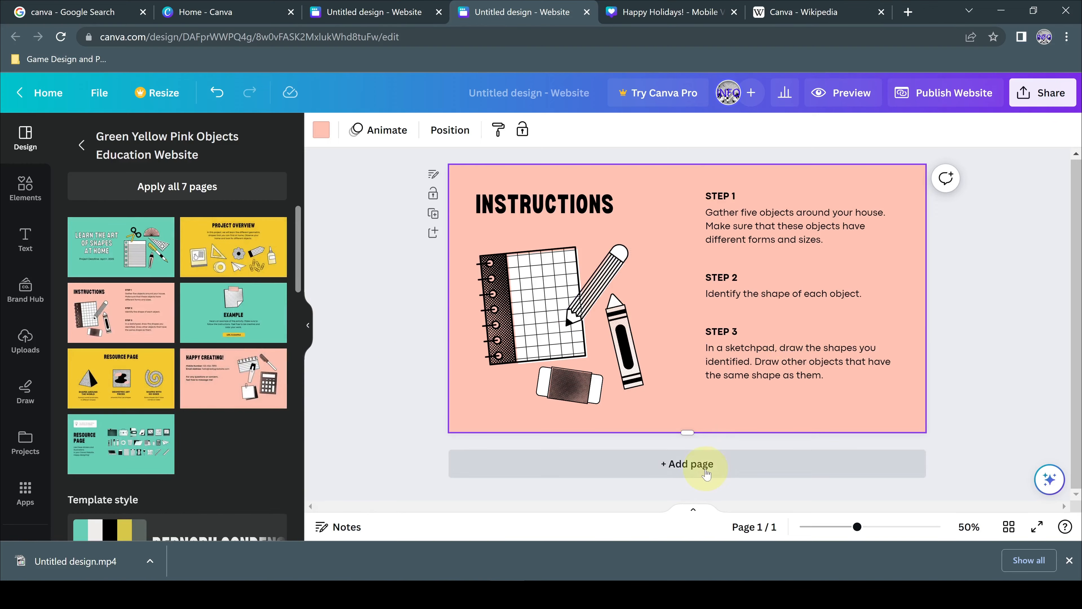
scroll(657, 349, "up", 5)
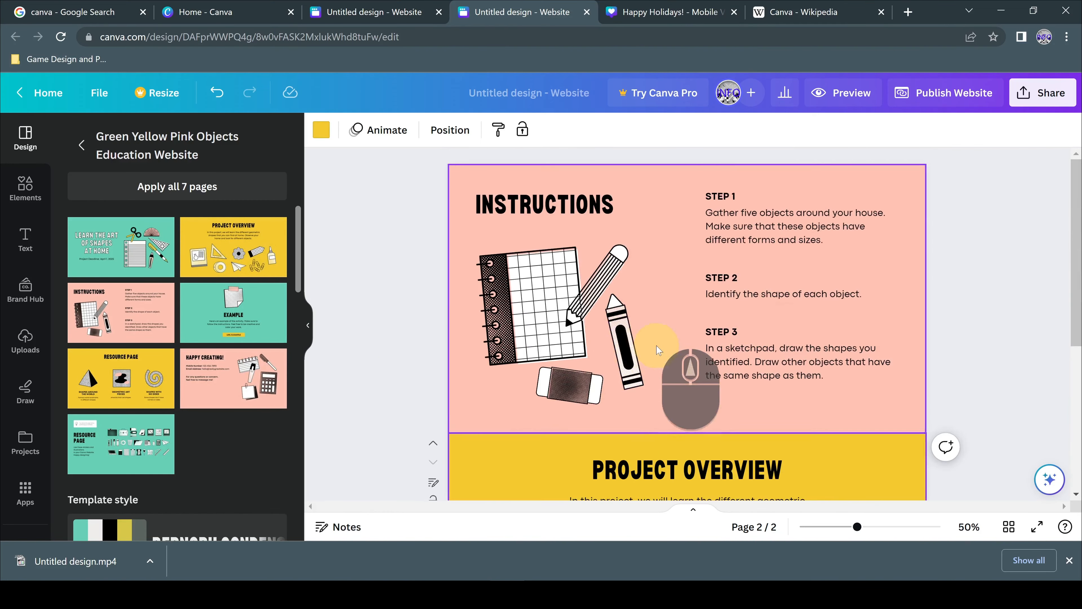
left_click(133, 259)
left_click(592, 348)
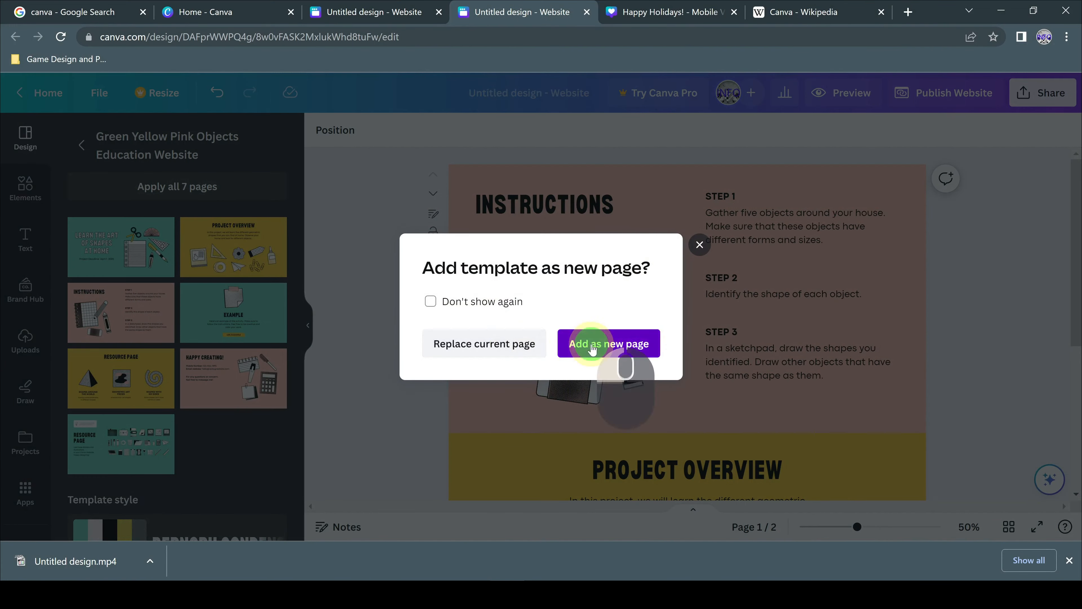
scroll(971, 278, "up", 5)
- Reorder the website pages to Learn the Art of Shapes at Home, Project Overview and Instructions
left_click(672, 246)
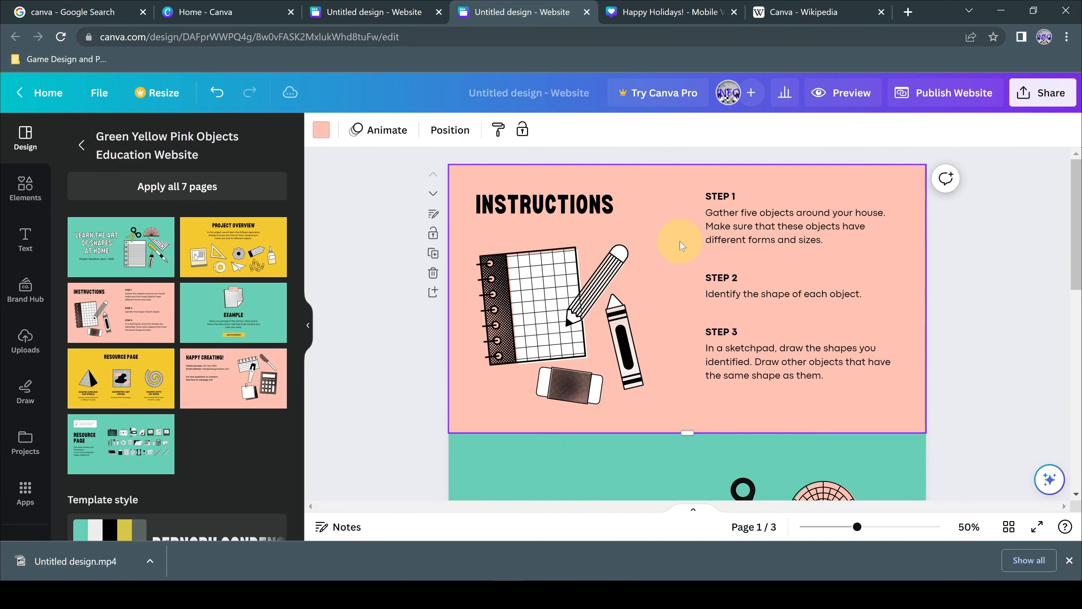
left_click(433, 193)
scroll(618, 307, "down", 4)
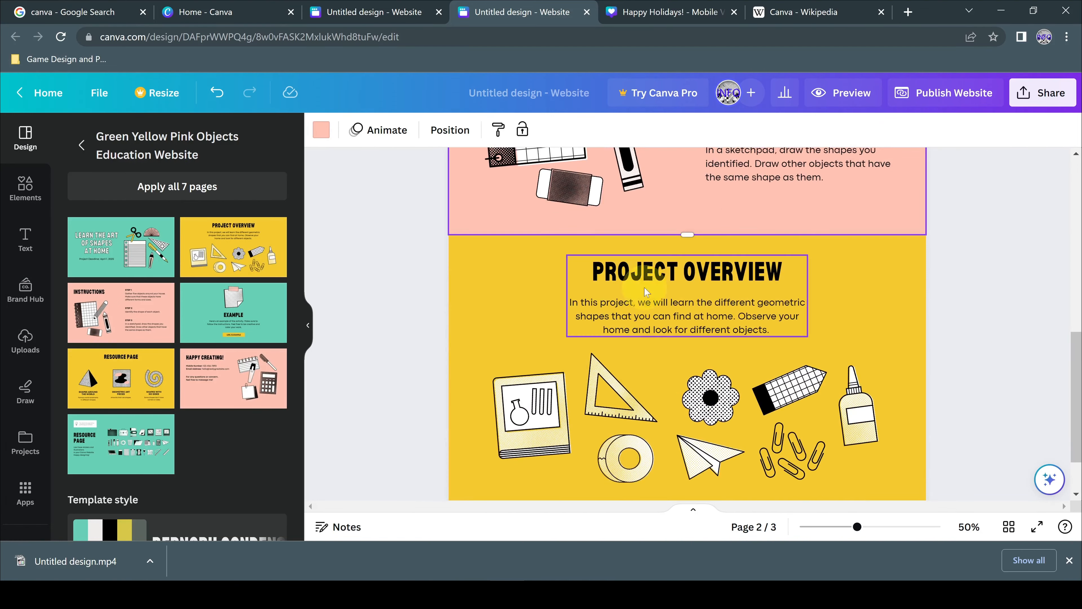
left_click(511, 281)
left_click(433, 246)
scroll(647, 334, "down", 6)
scroll(647, 337, "up", 10)
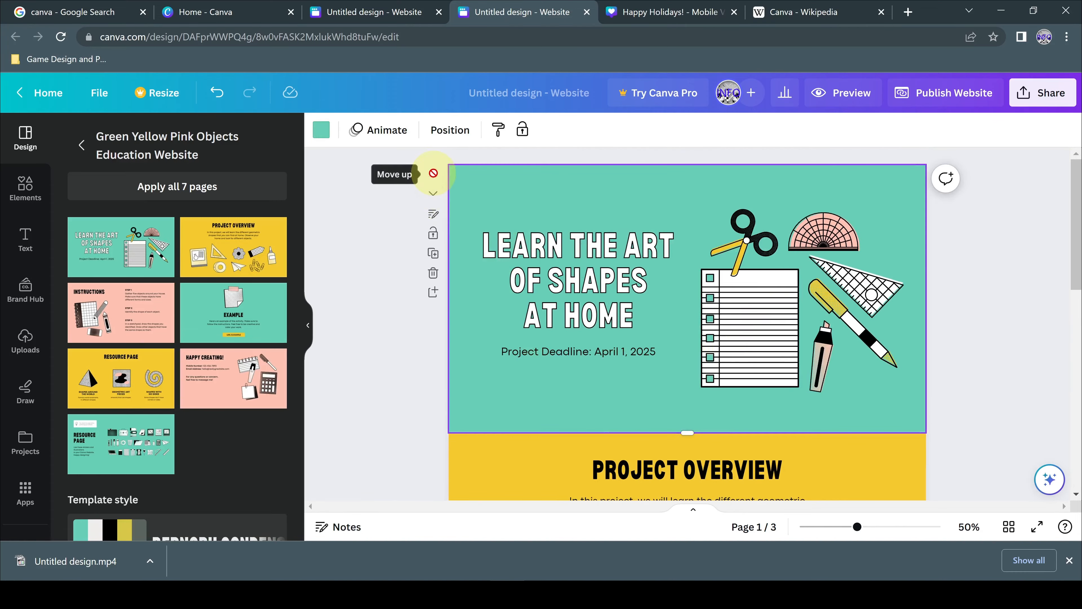
- Preview the education website from start to end and change its layout to With navigation
left_click(1054, 105)
left_click(848, 96)
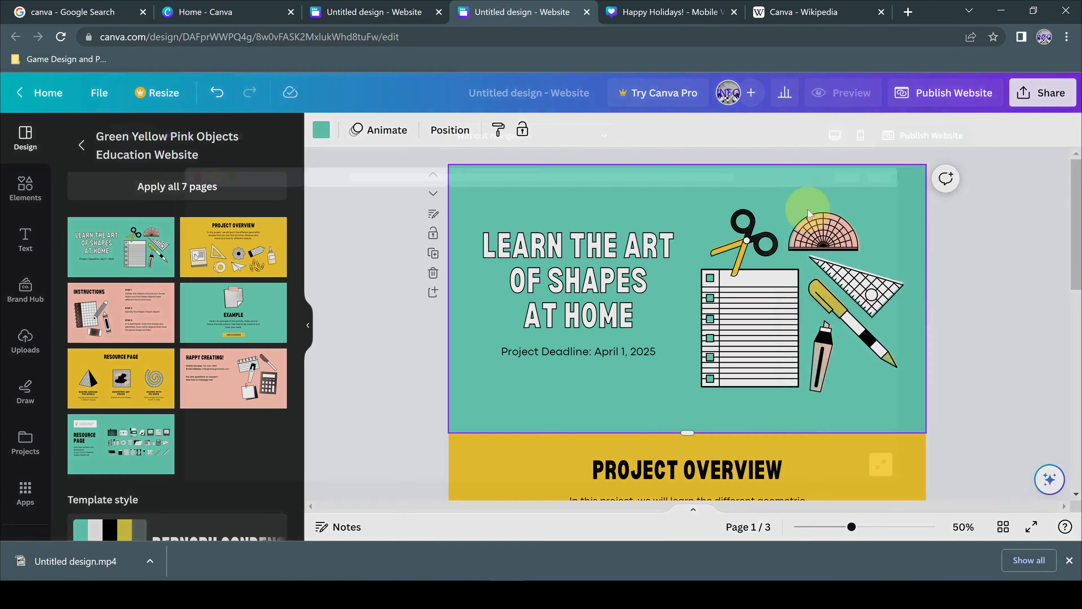
scroll(753, 312, "down", 13)
scroll(756, 315, "up", 10)
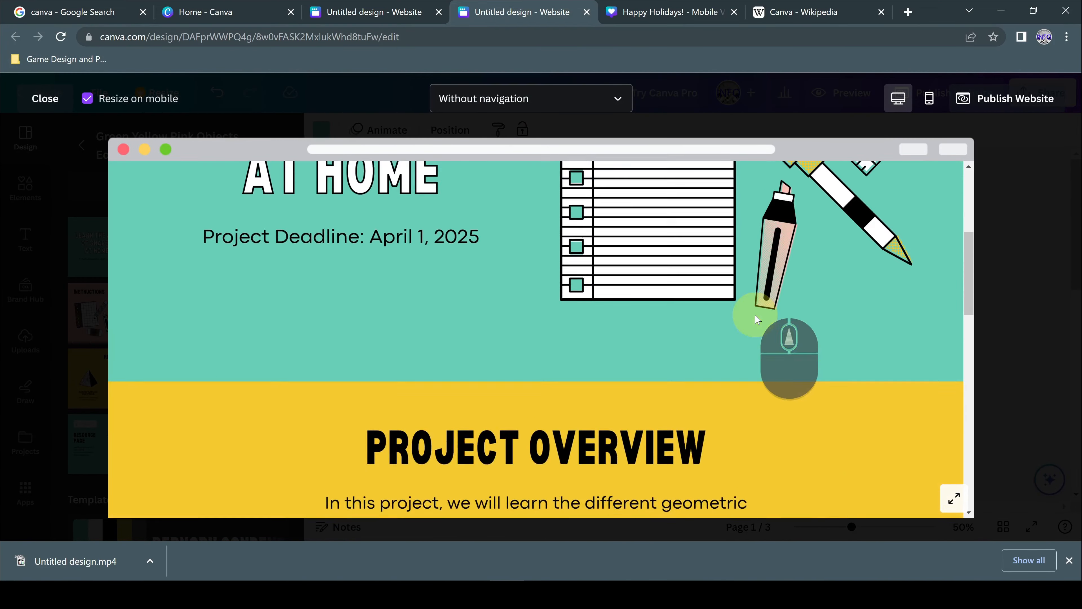
scroll(561, 285, "down", 3)
left_click(572, 99)
left_click(574, 166)
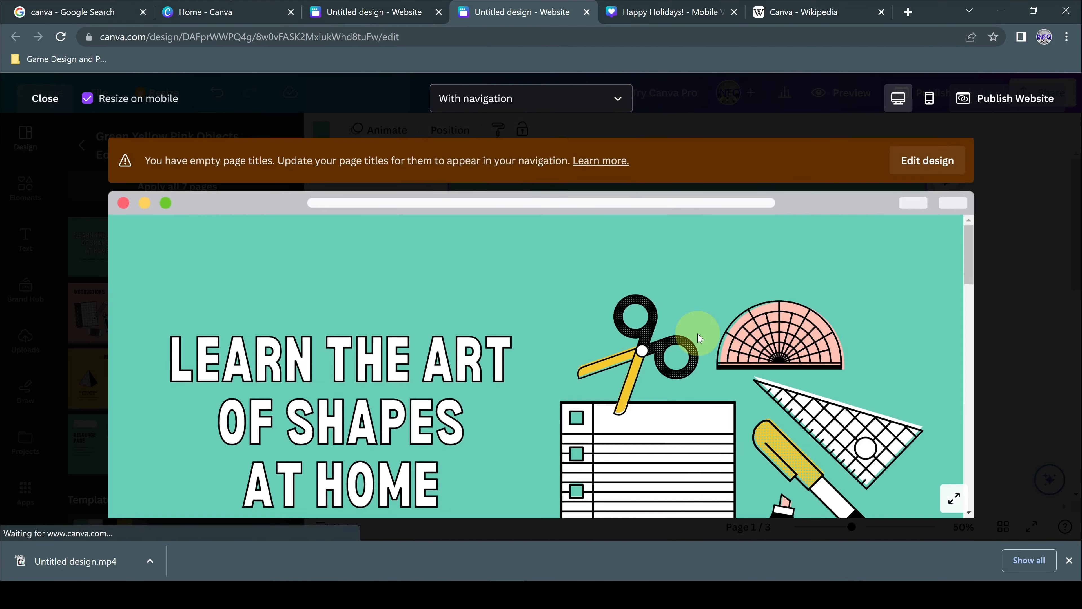
- Scroll through the website preview in normal and expanded size, and close the preview
double_click(698, 335)
scroll(906, 302, "down", 13)
left_click(954, 498)
scroll(517, 368, "up", 13)
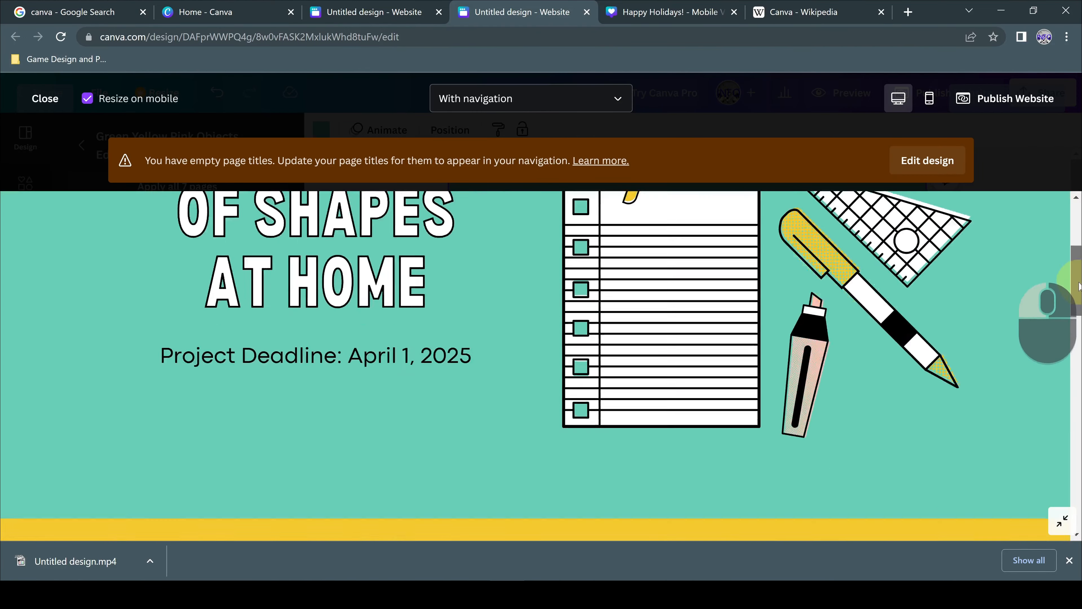
left_click(1065, 503)
left_click(45, 99)
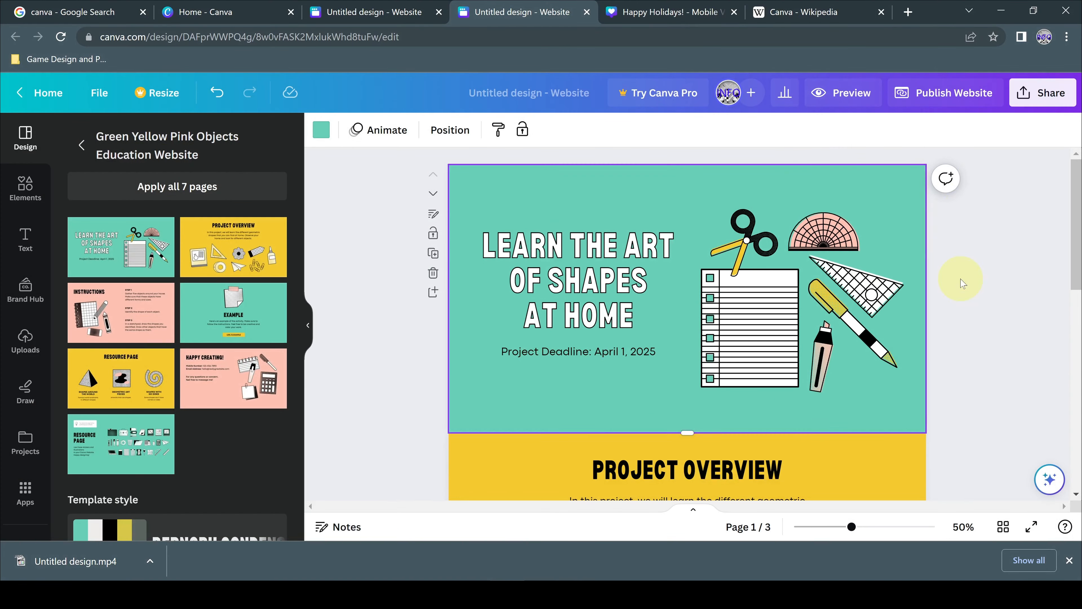
- Return to the Canva home page and browse the additional design types offered under More
left_click(273, 12)
left_click(897, 273)
scroll(597, 298, "down", 3)
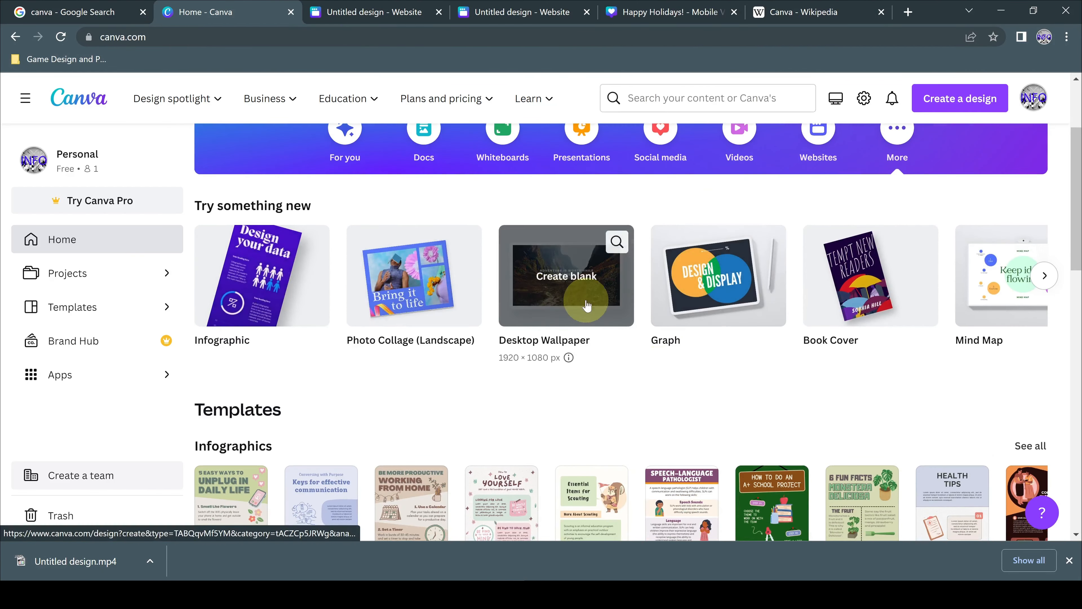
left_click(1044, 276)
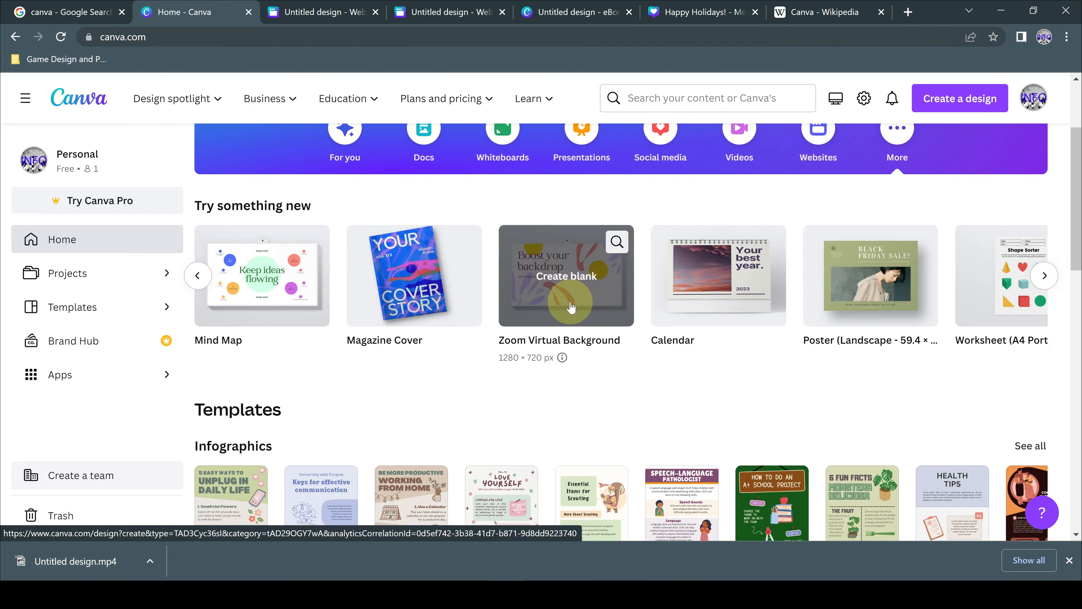
left_click(1044, 276)
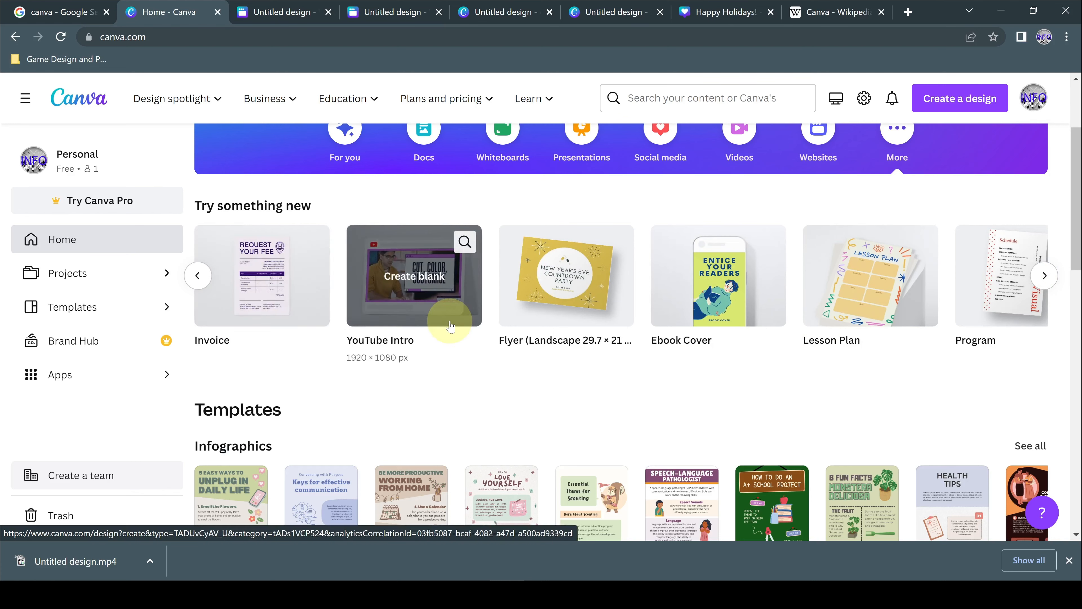
left_click(1044, 276)
scroll(1046, 298, "down", 2)
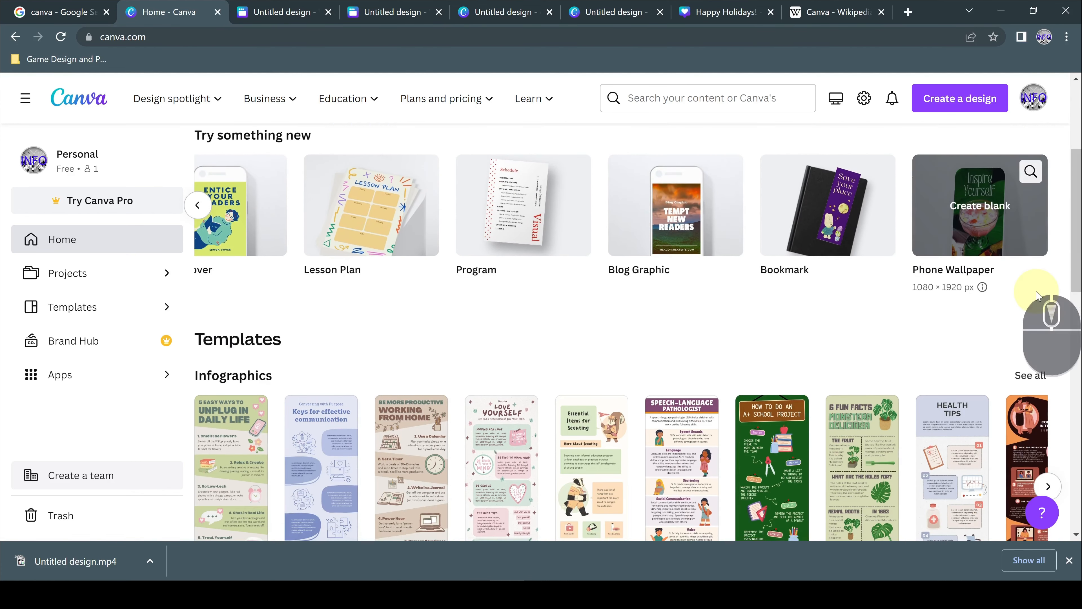
- Switch to the blank 25 × 20 cm comic strip design and apply the Dating Apps page from the Cream Illustration Dating Apps template
left_click(733, 11)
left_click(614, 10)
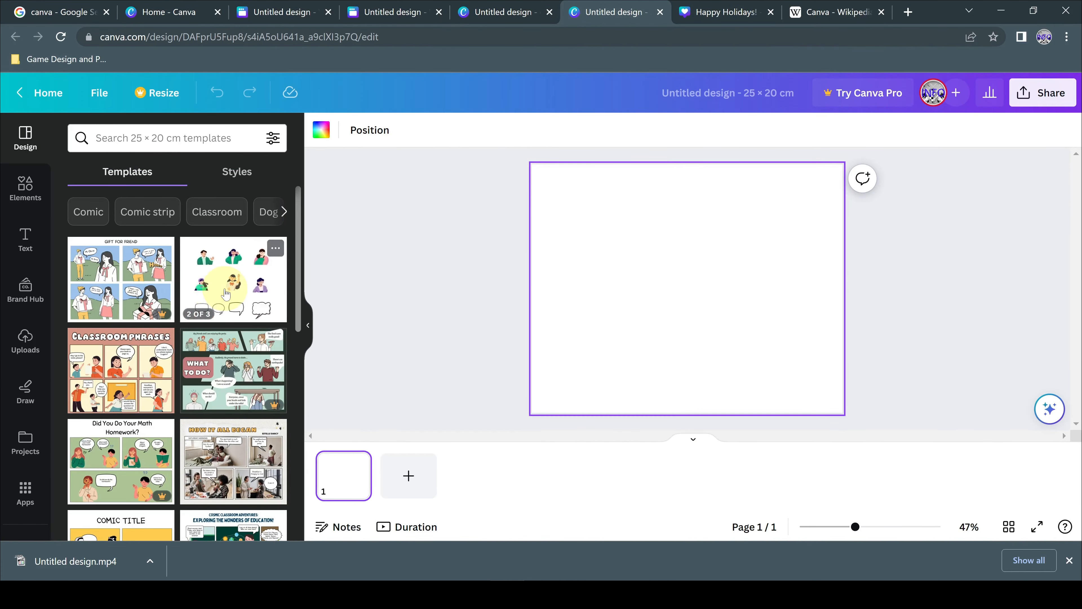
left_click(225, 293)
left_click(157, 357)
left_click(776, 275)
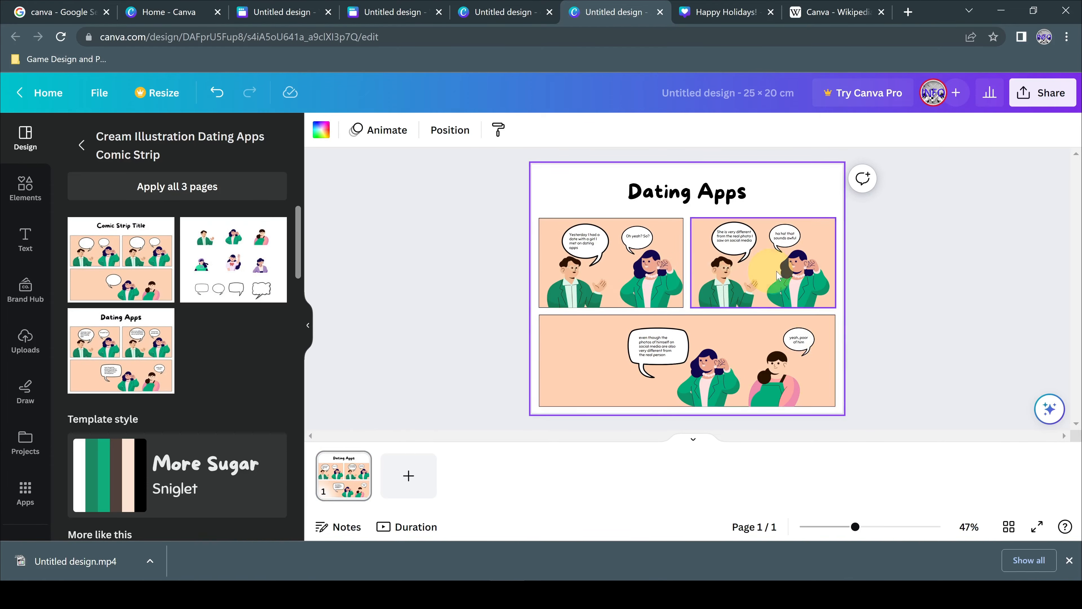
- Hide the page thumbnails, add a second page and fill it with The Frenemies comic strip template
left_click(83, 145)
scroll(298, 351, "down", 10)
left_click(694, 439)
left_click(687, 464)
left_click(124, 297)
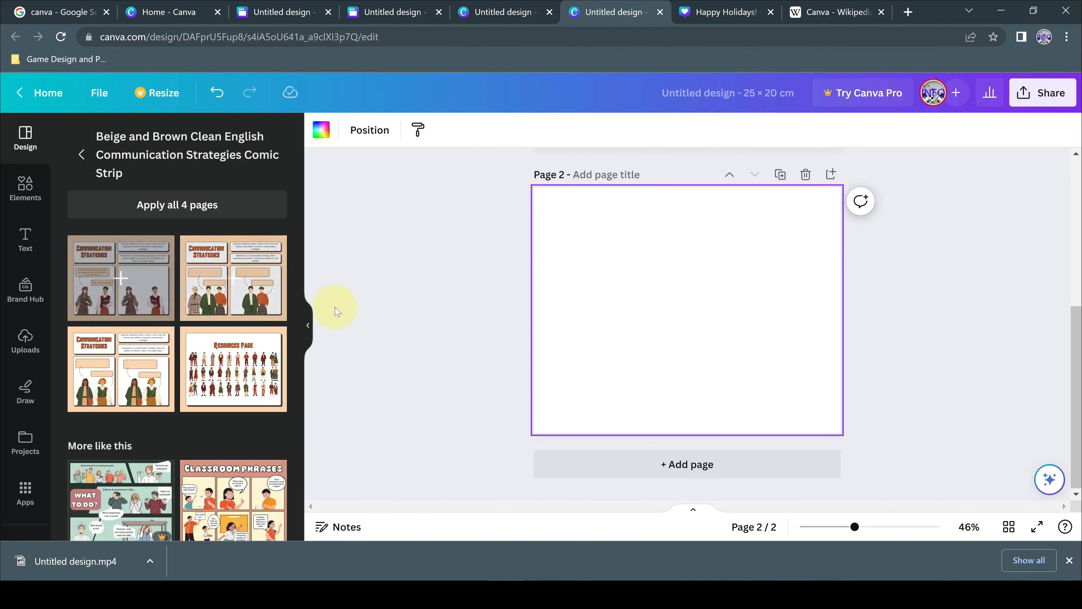
left_click(226, 352)
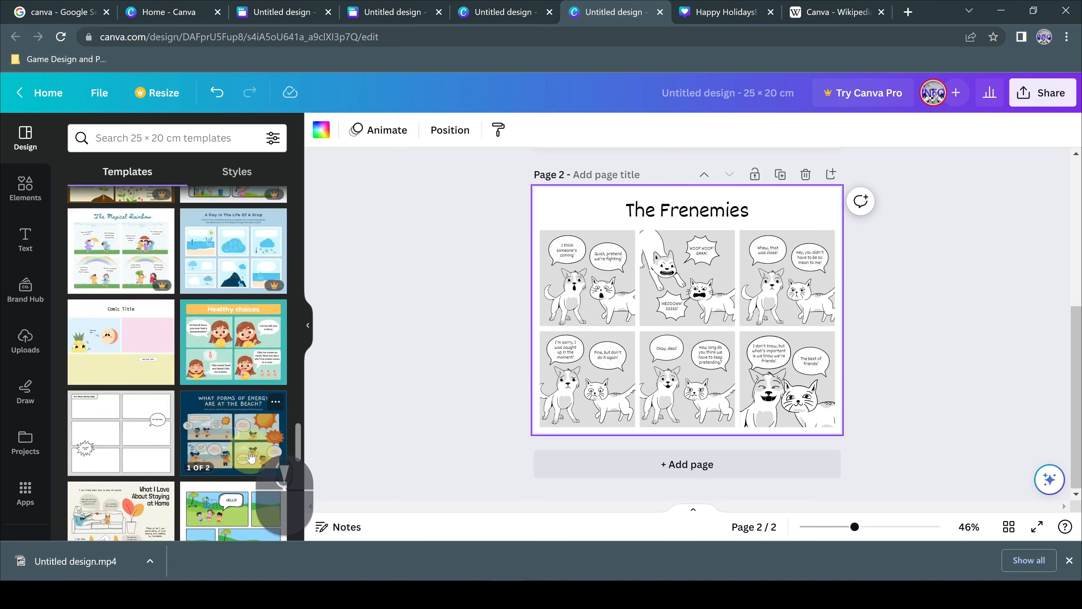
- Try the Horizon and Poppins Bold style on The Frenemies page, browse the color palettes, and undo the last style change
scroll(285, 440, "down", 10)
left_click(237, 171)
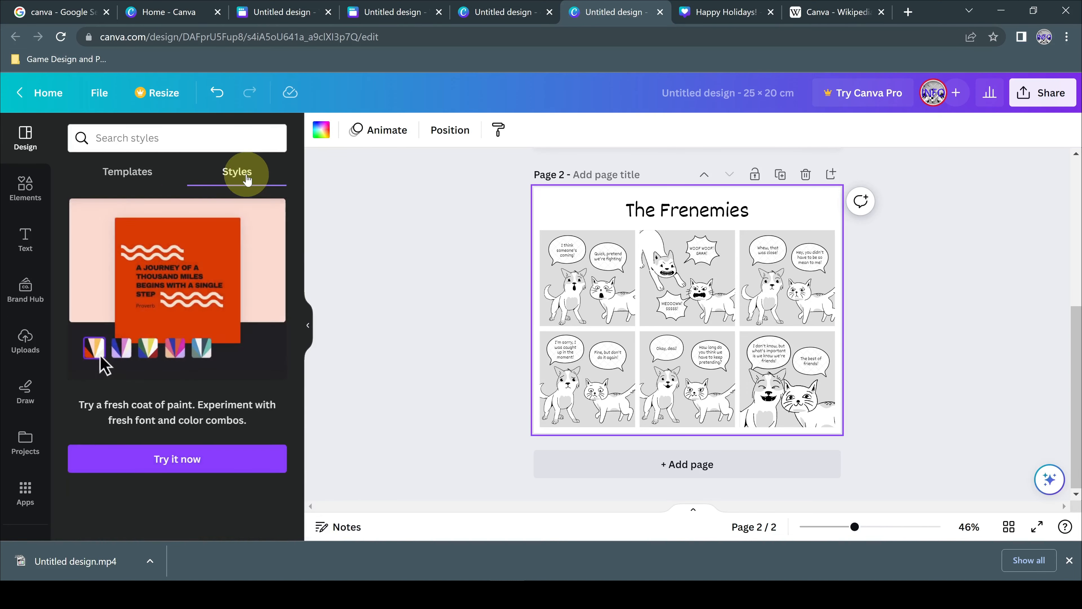
left_click(161, 457)
left_click(215, 377)
scroll(206, 358, "down", 5)
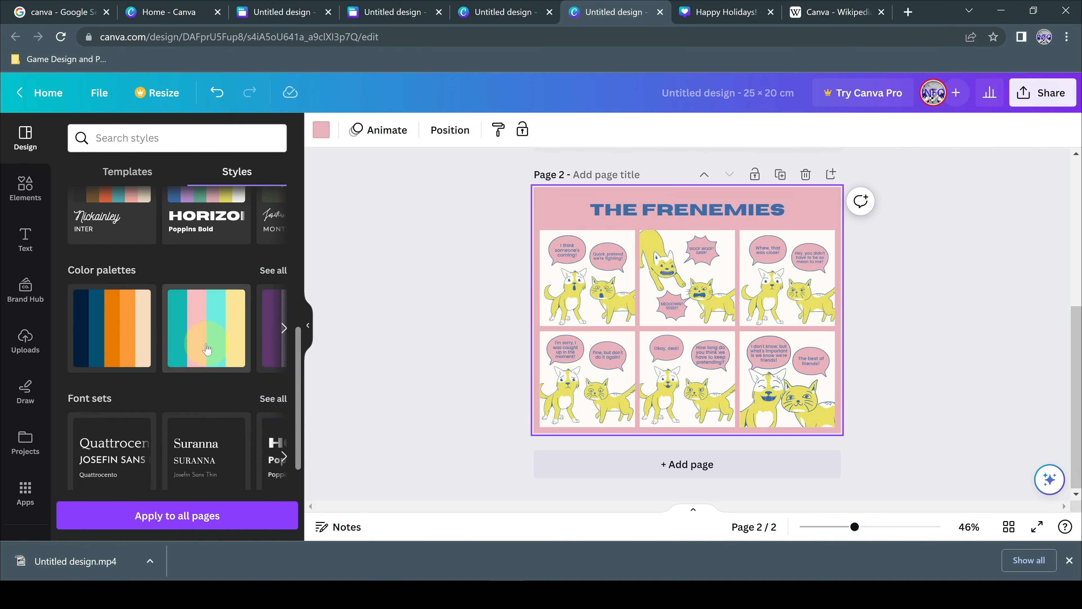
key("ctrl+z")
- Open the freehand drawing feature from the Canva home page and try it out in a new whiteboard
left_click(503, 269)
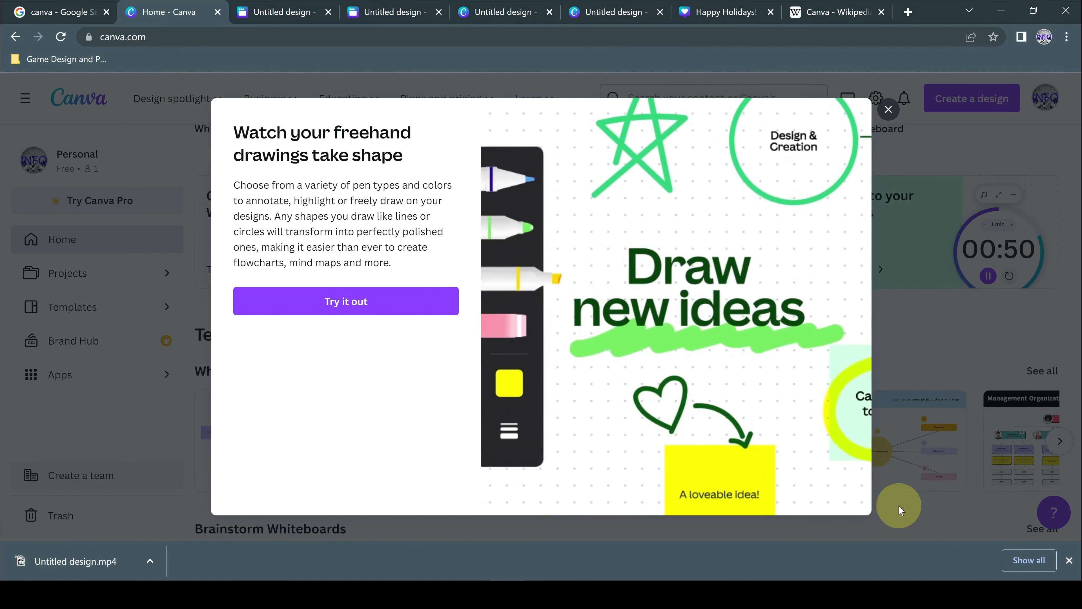
left_click(343, 301)
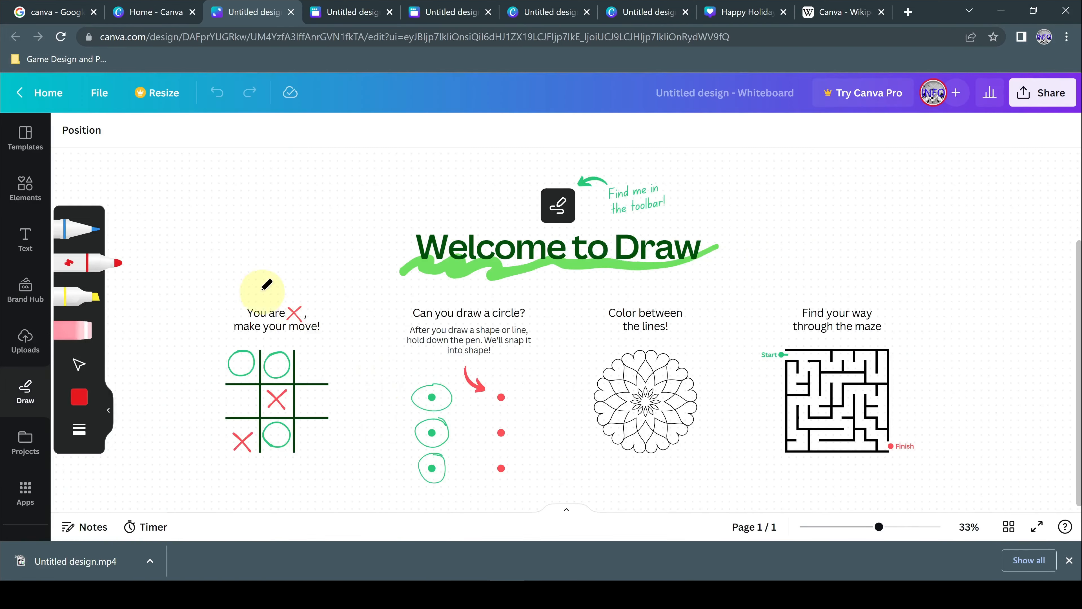